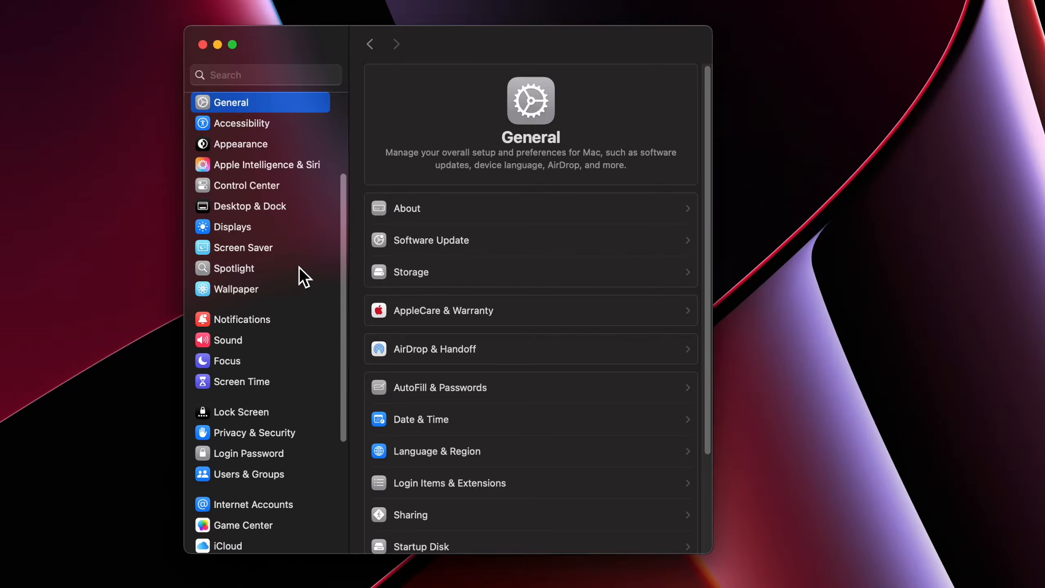
# - Open the Wacom Tablet settings and shift the settings window slightly
pyautogui.scroll(-5, 302, 265)
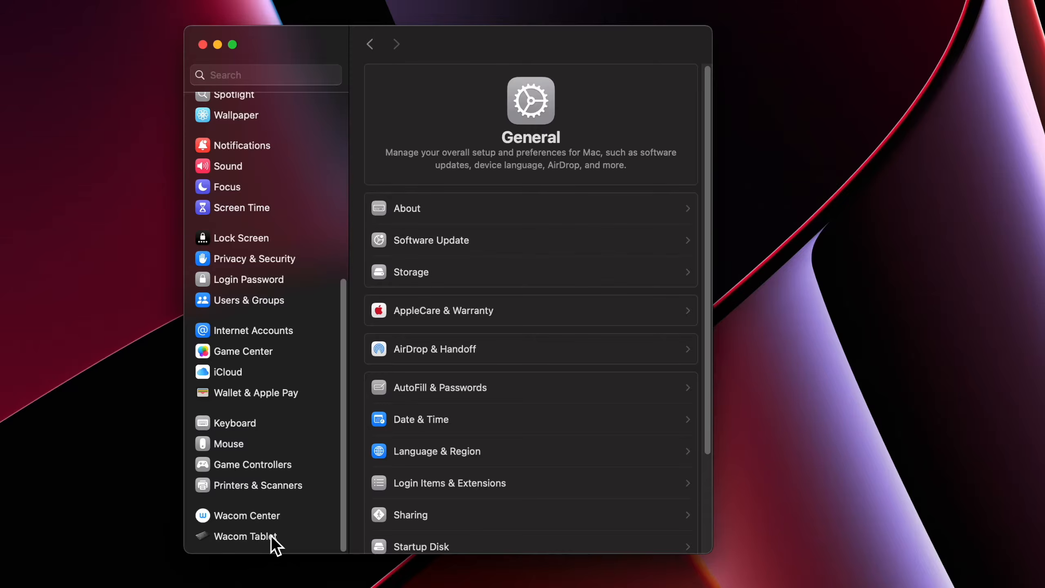
pyautogui.click(271, 536)
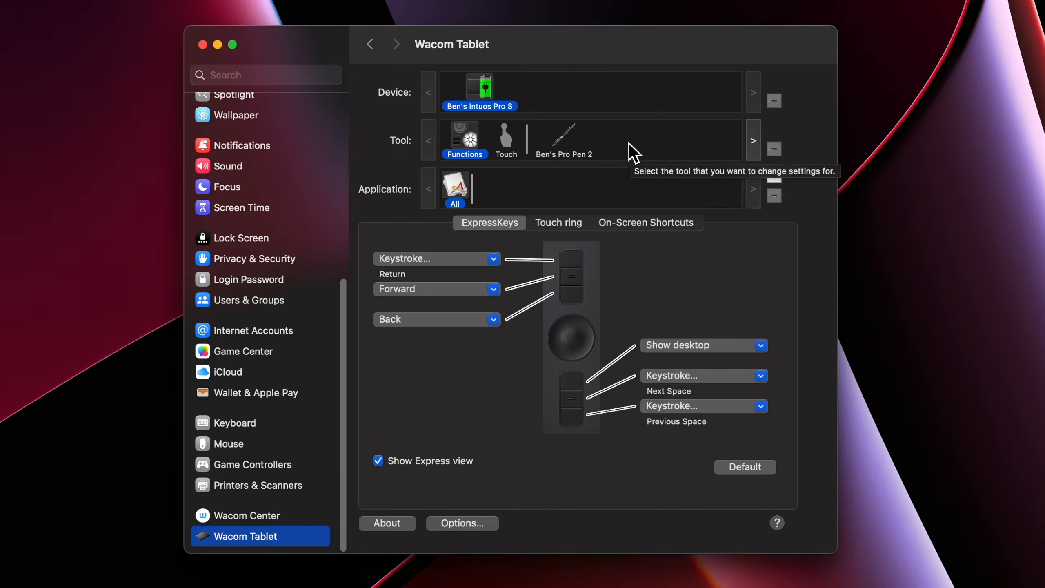
pyautogui.moveTo(625, 52); pyautogui.dragTo(583, 53)
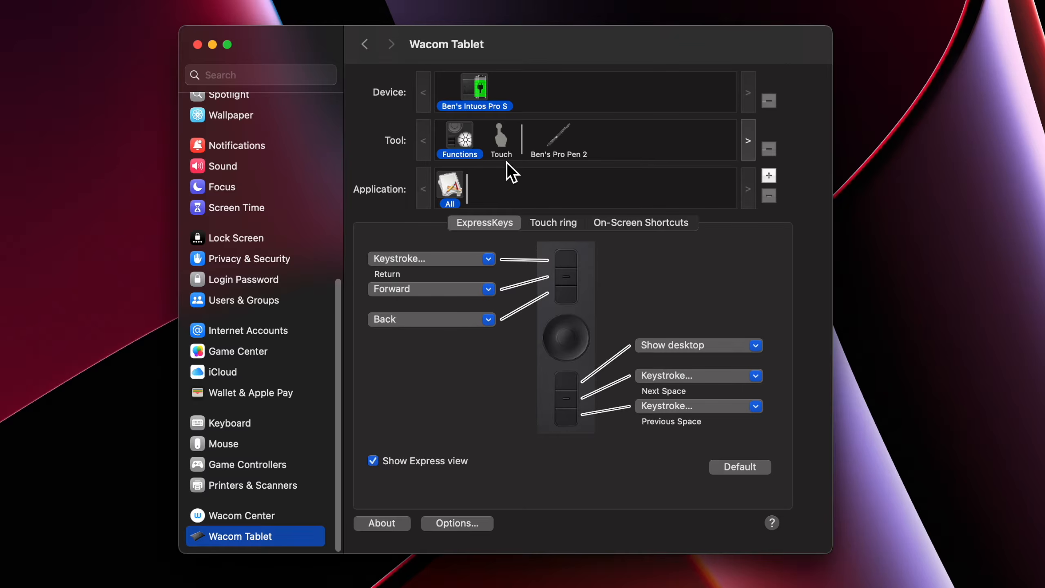
# - Review the Touch tool's options, standard gestures and My Gestures, plus the settings of the Pro Pen 2
pyautogui.click(501, 138)
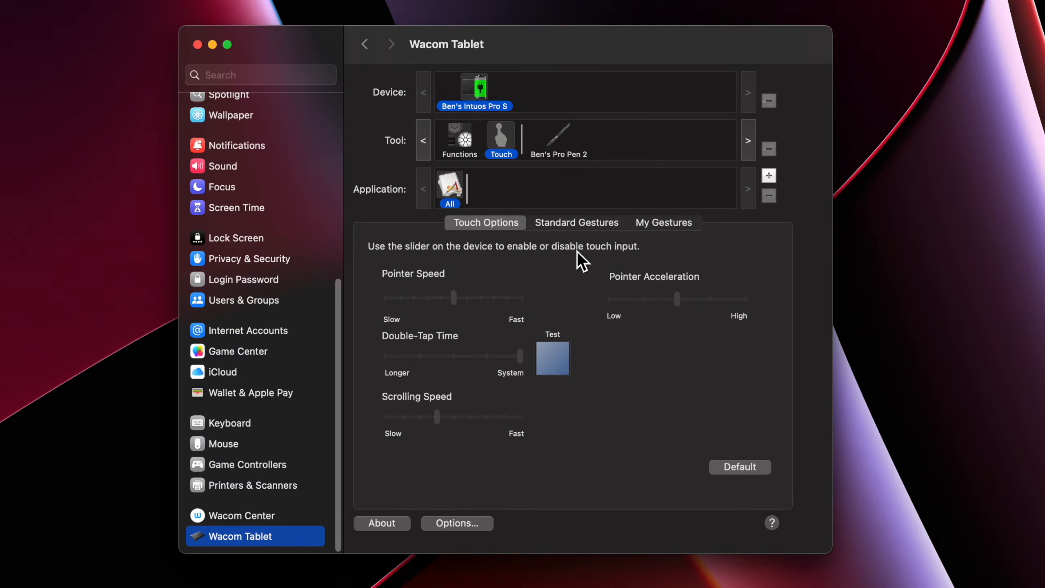
pyautogui.click(574, 226)
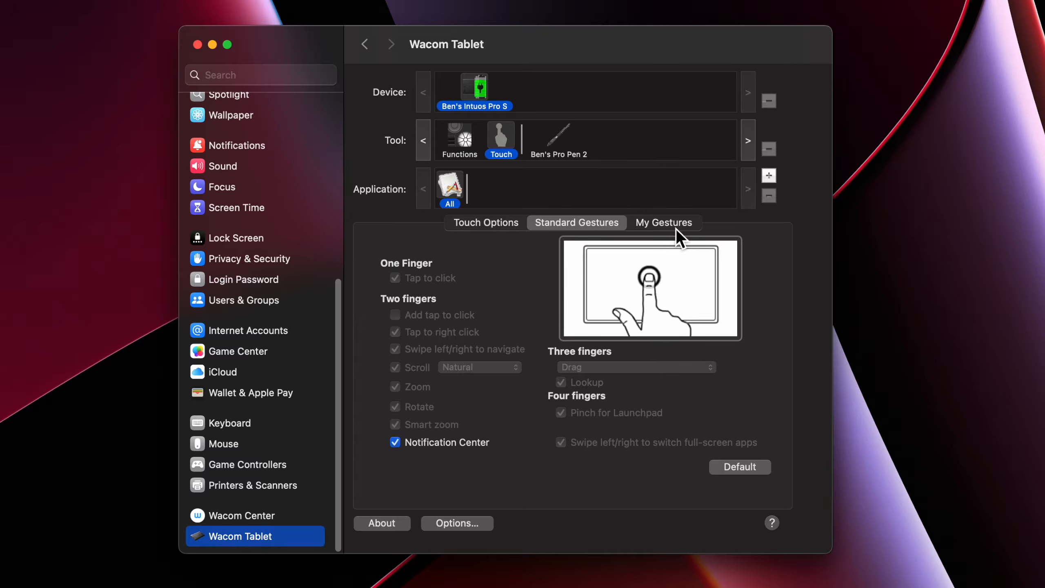
pyautogui.click(676, 229)
pyautogui.click(580, 226)
pyautogui.click(486, 226)
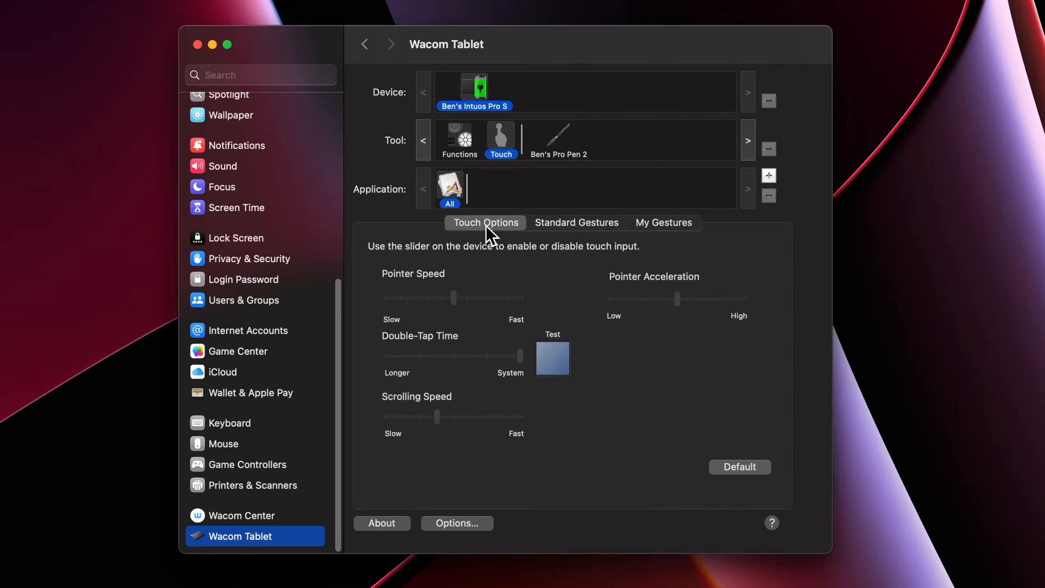
pyautogui.click(572, 139)
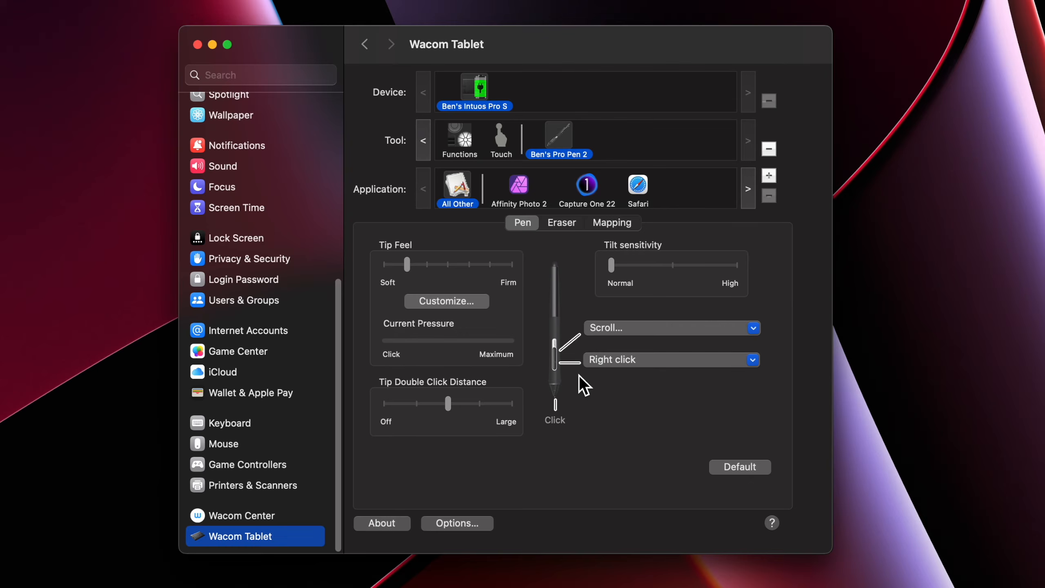
# - Add Affinity Photo 2 as a custom application for the tablet's Functions tool
pyautogui.click(458, 143)
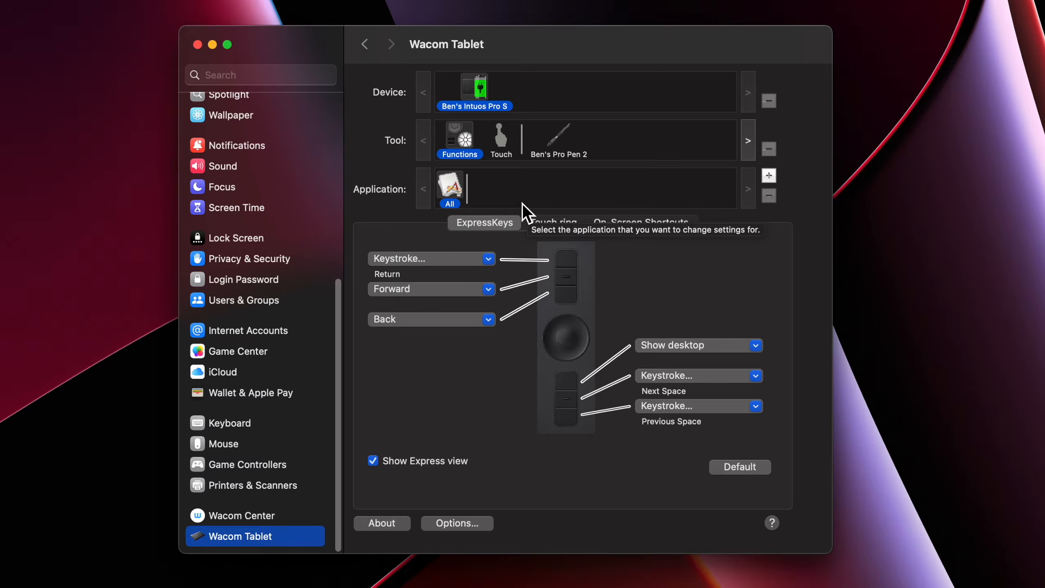
pyautogui.click(773, 179)
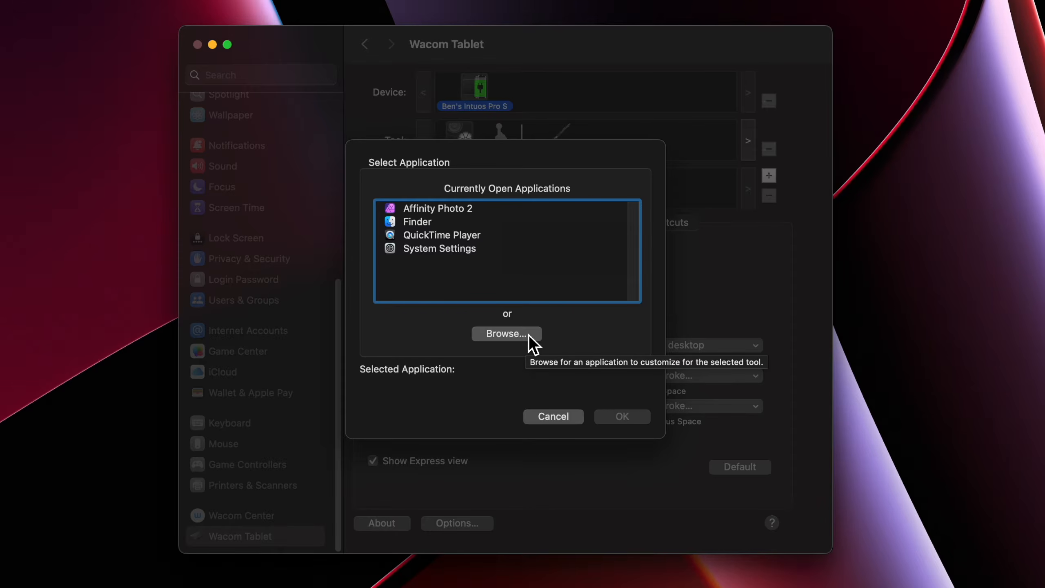
pyautogui.click(449, 209)
pyautogui.click(618, 418)
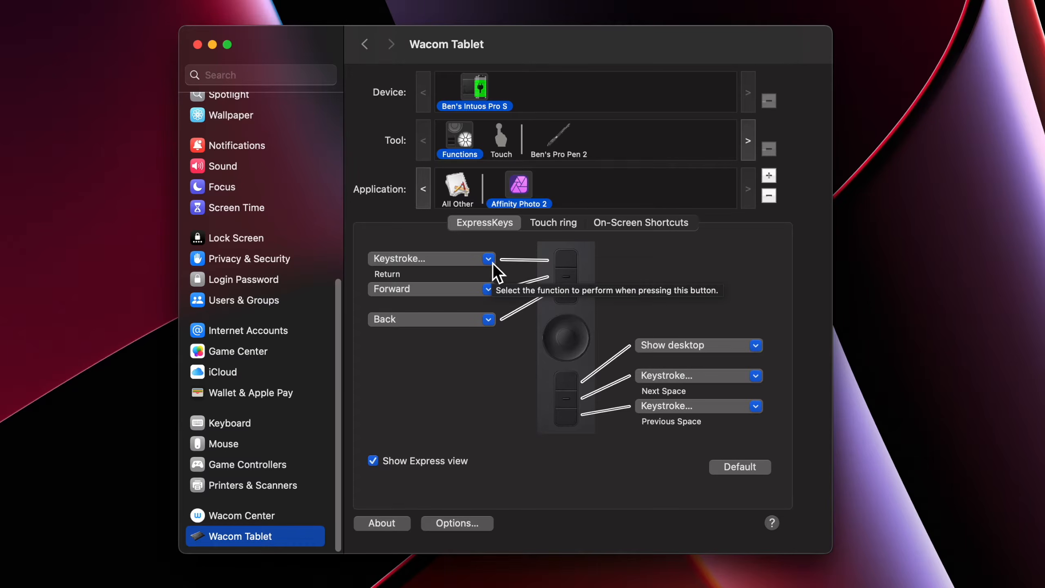
# - Examine the function categories for the uppermost ExpressKey and the keys and clicks its Modifier option offers, leaving its assignment as is
pyautogui.click(493, 262)
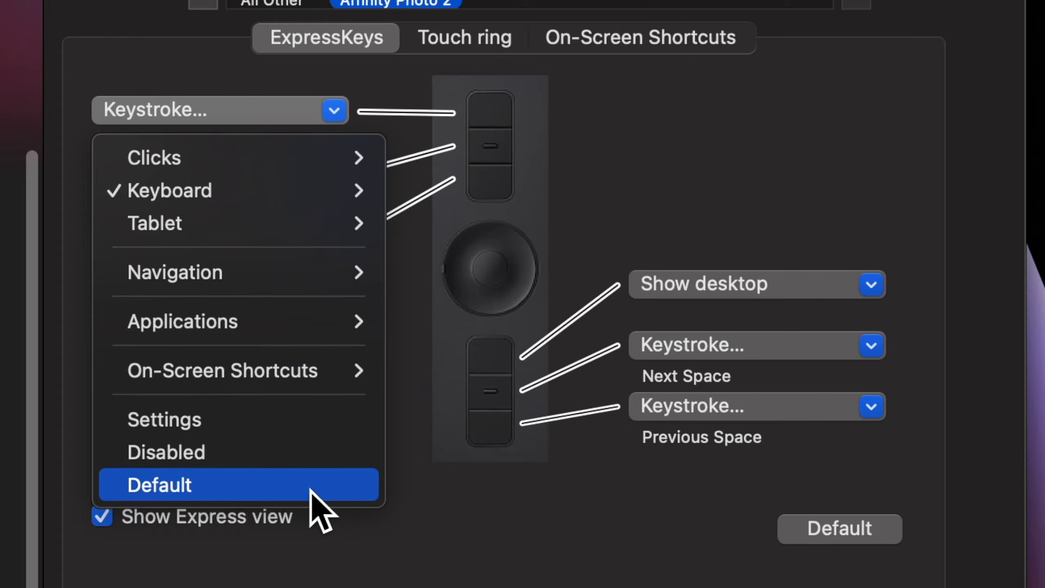
pyautogui.moveTo(292, 176)
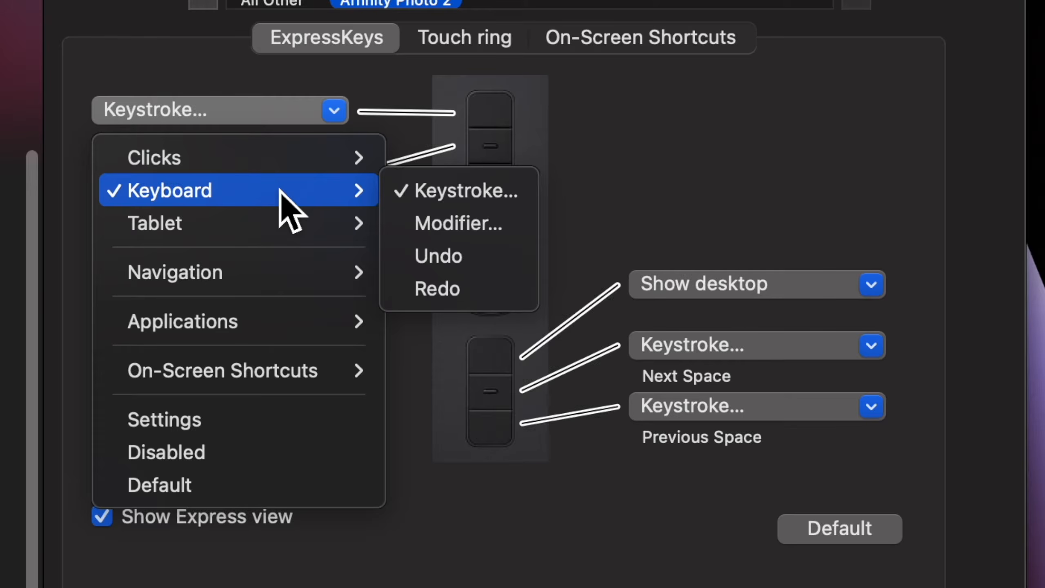
pyautogui.moveTo(280, 231)
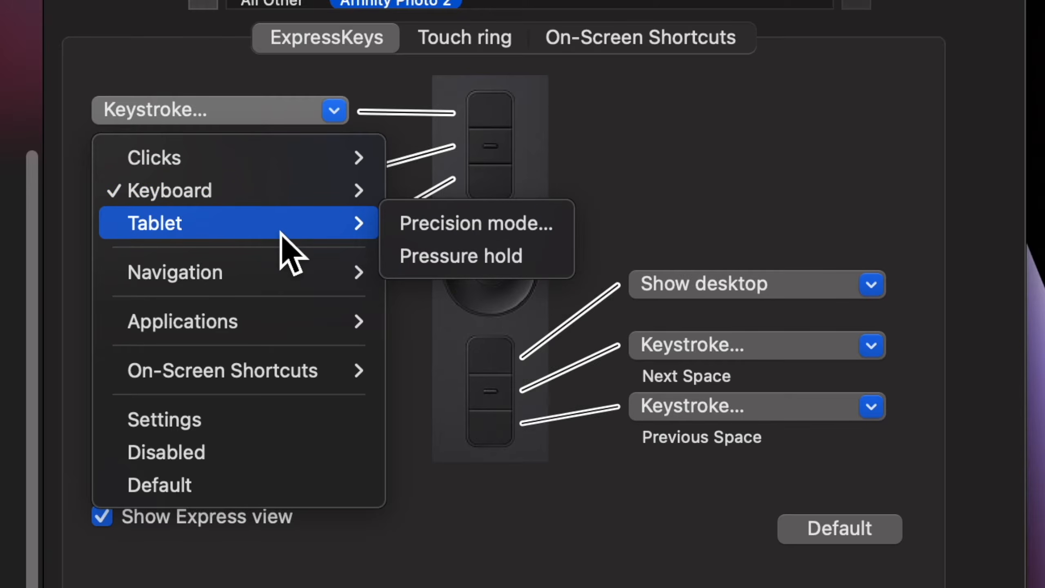
pyautogui.moveTo(288, 372)
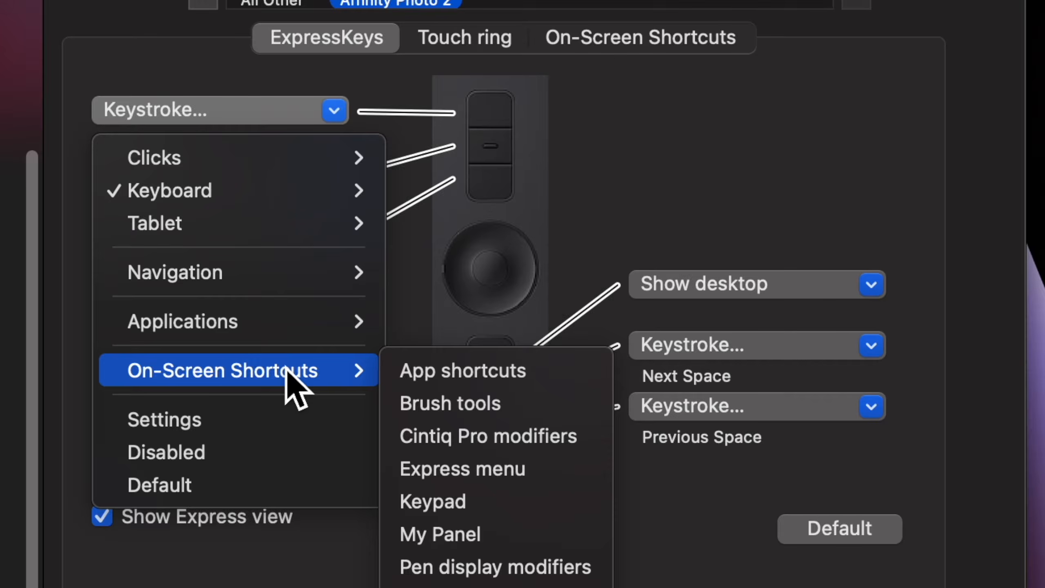
pyautogui.moveTo(243, 159)
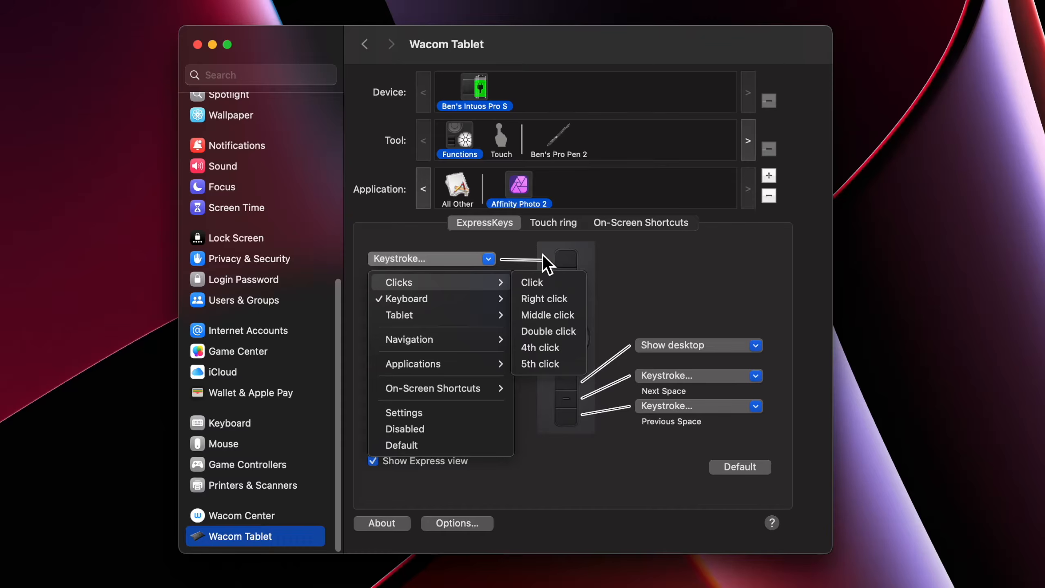
pyautogui.click(489, 258)
pyautogui.click(493, 260)
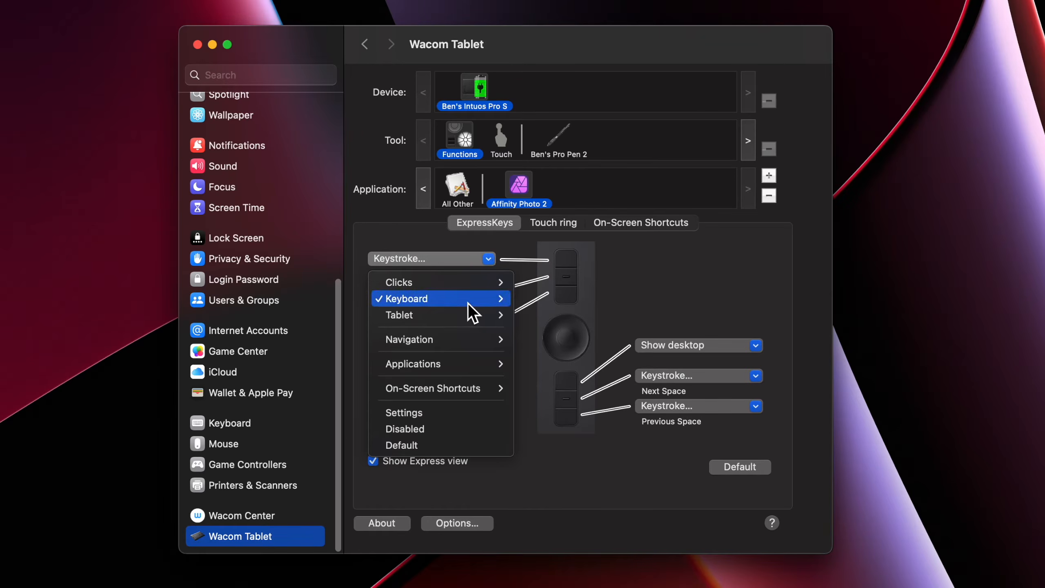
pyautogui.moveTo(475, 300)
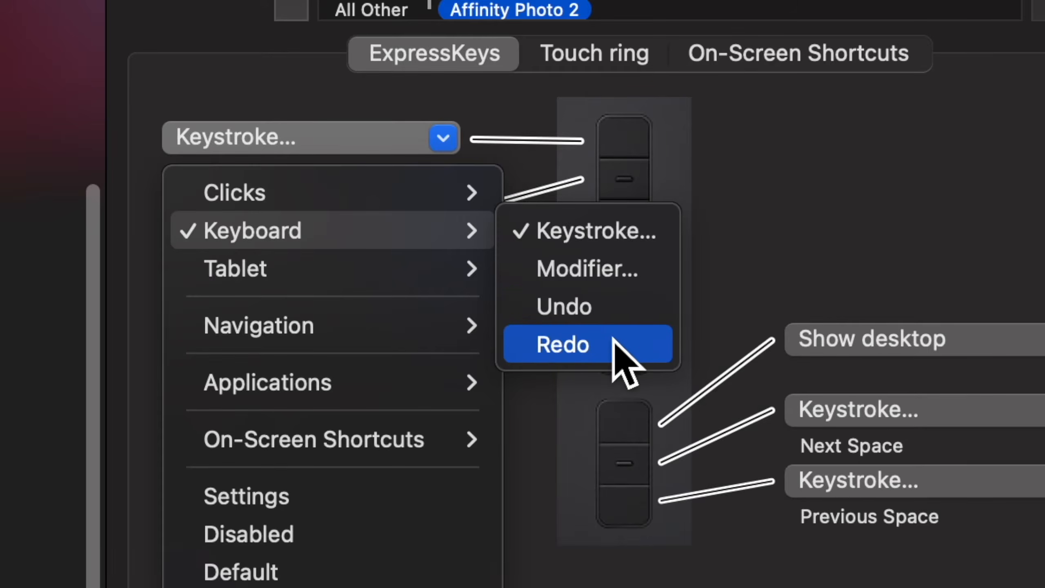
pyautogui.click(613, 274)
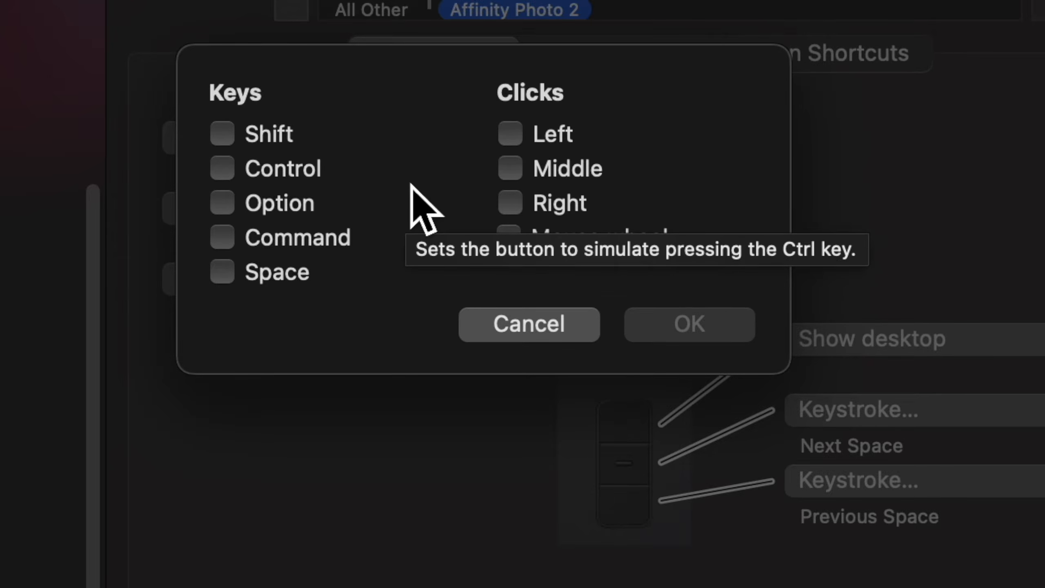
pyautogui.click(576, 329)
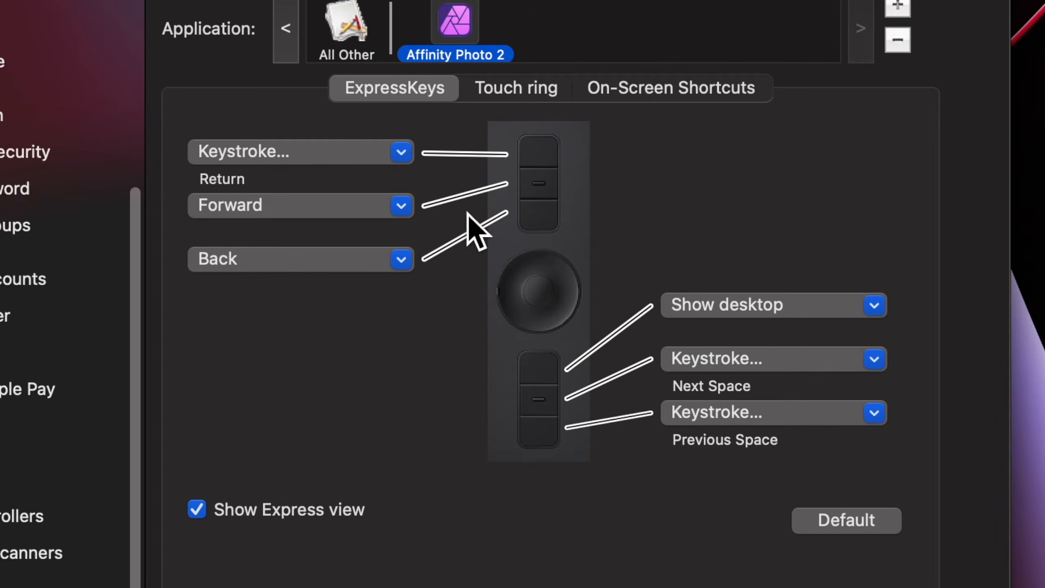
# - Inspect the keystroke definition of the uppermost ExpressKey and dismiss it without changes
pyautogui.click(403, 153)
pyautogui.moveTo(401, 226)
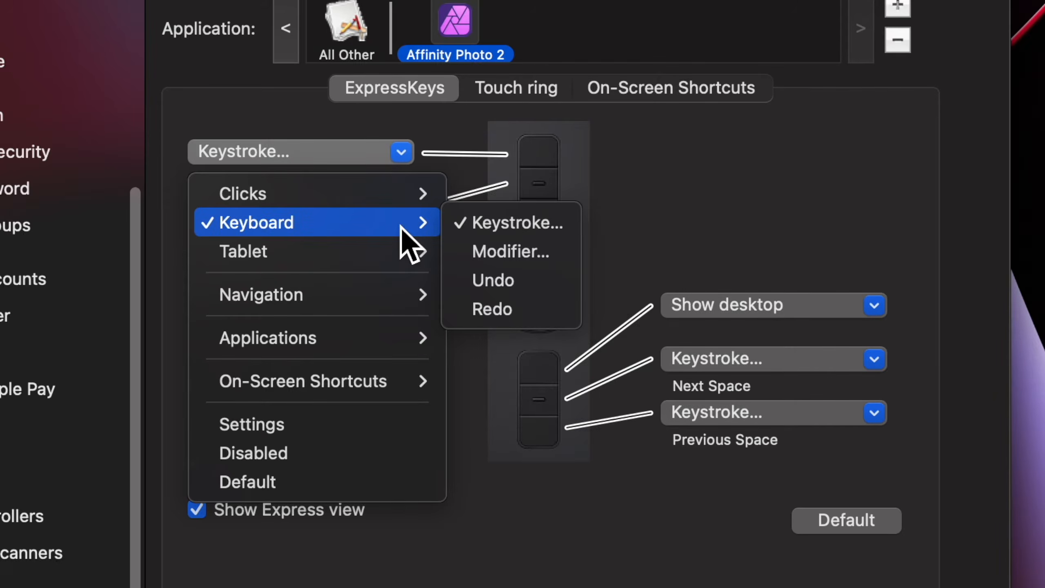
pyautogui.click(508, 230)
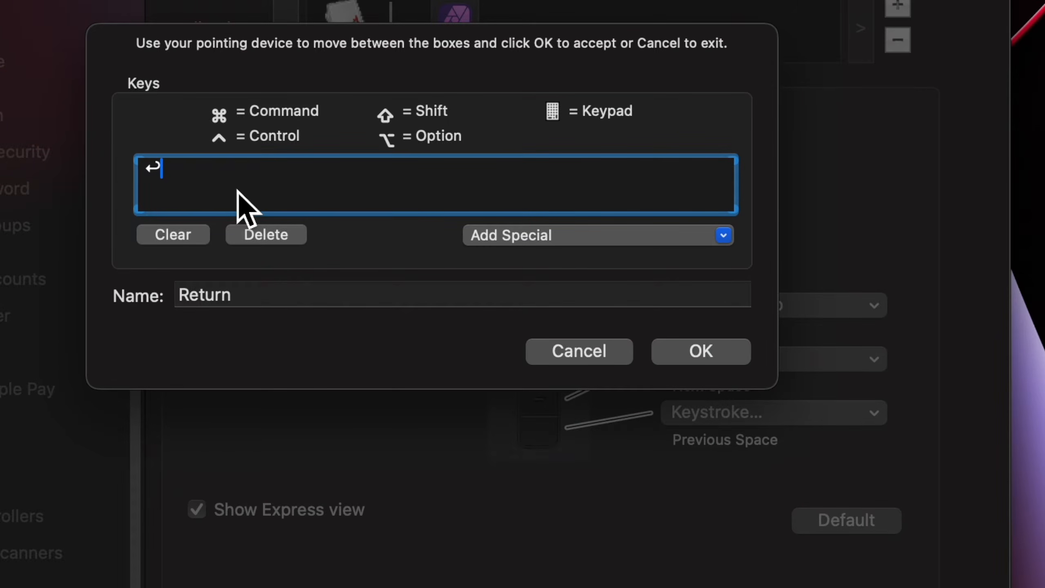
pyautogui.click(569, 353)
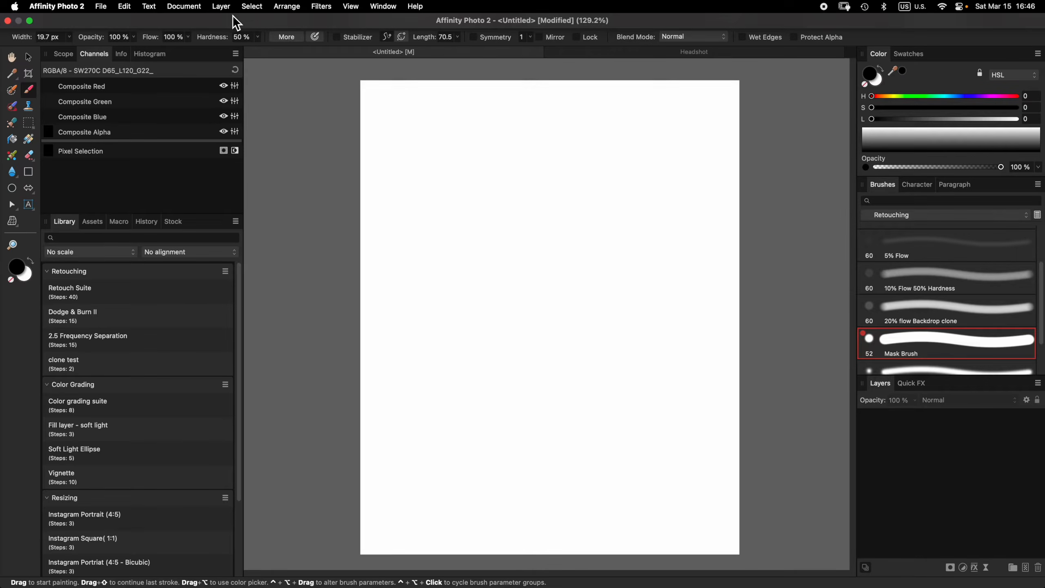
# - Switch to Affinity Photo 2, look up the shortcut of the New Layer command and try adding a layer with a shortcut
pyautogui.click(222, 7)
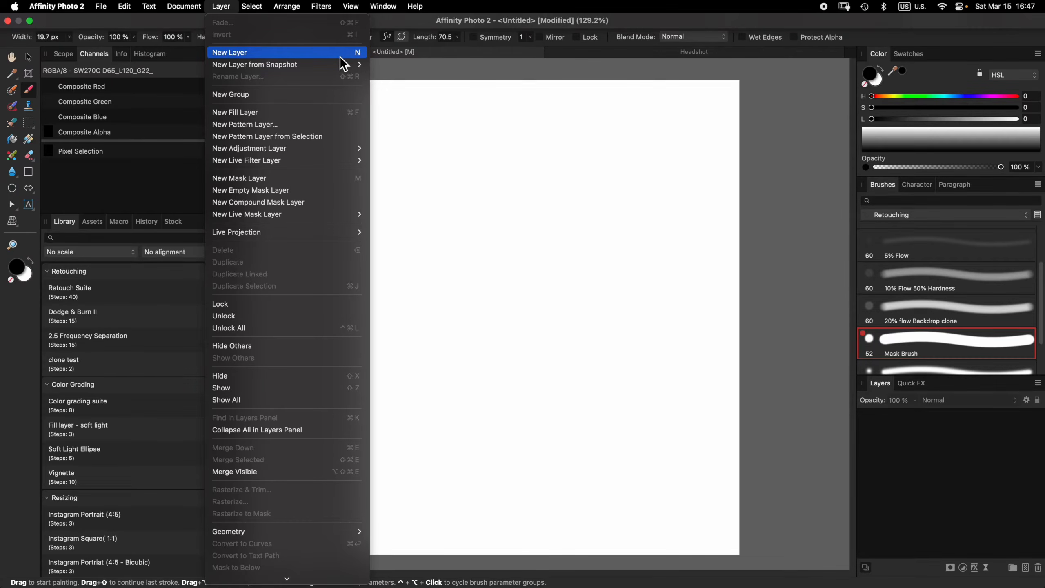
pyautogui.click(415, 68)
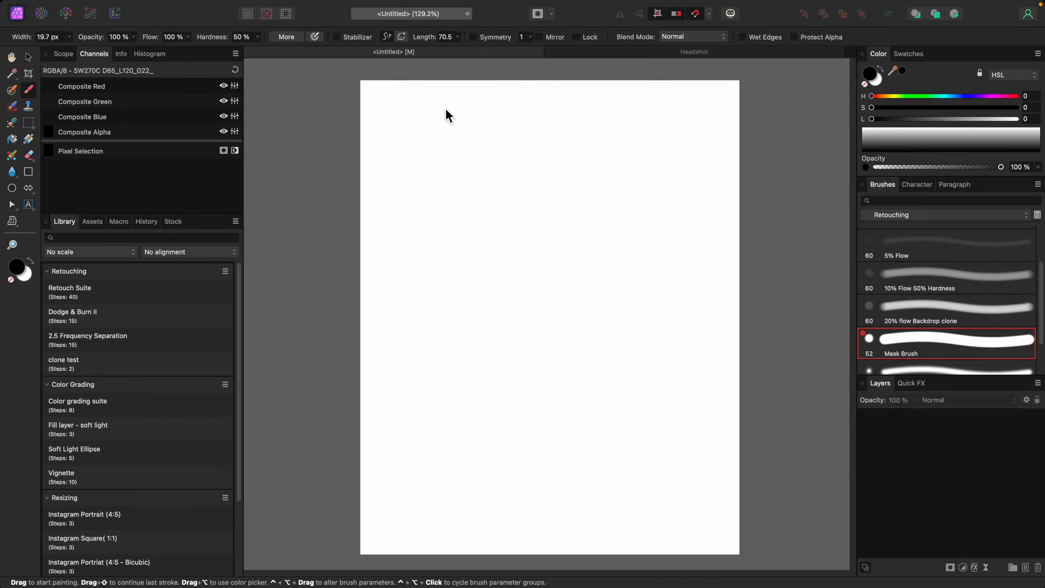
pyautogui.press('super+shift+n')
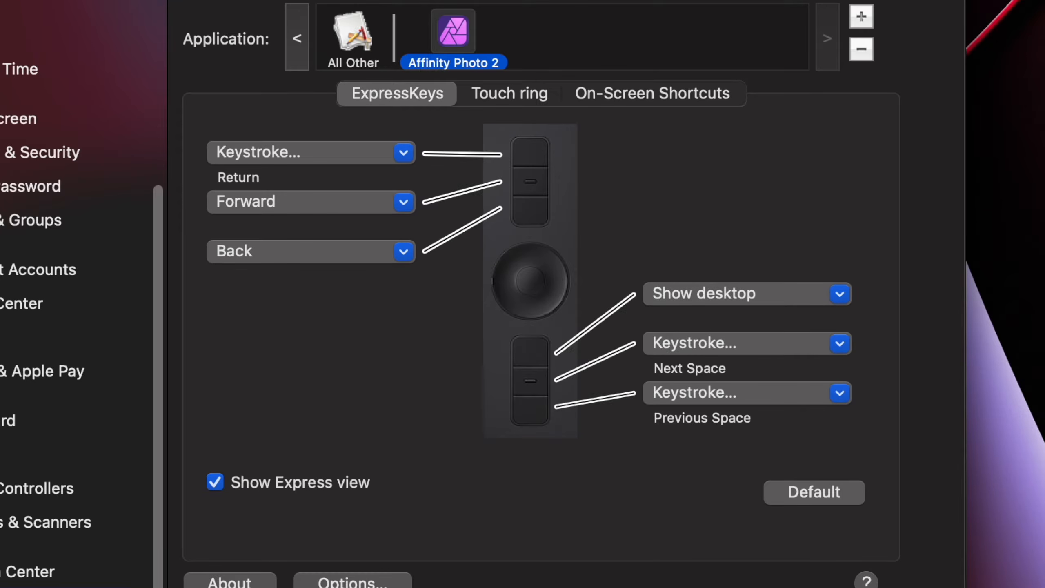
# - Assign the keystroke n to the uppermost ExpressKey for Affinity Photo 2 and name it New Layer
pyautogui.click(404, 153)
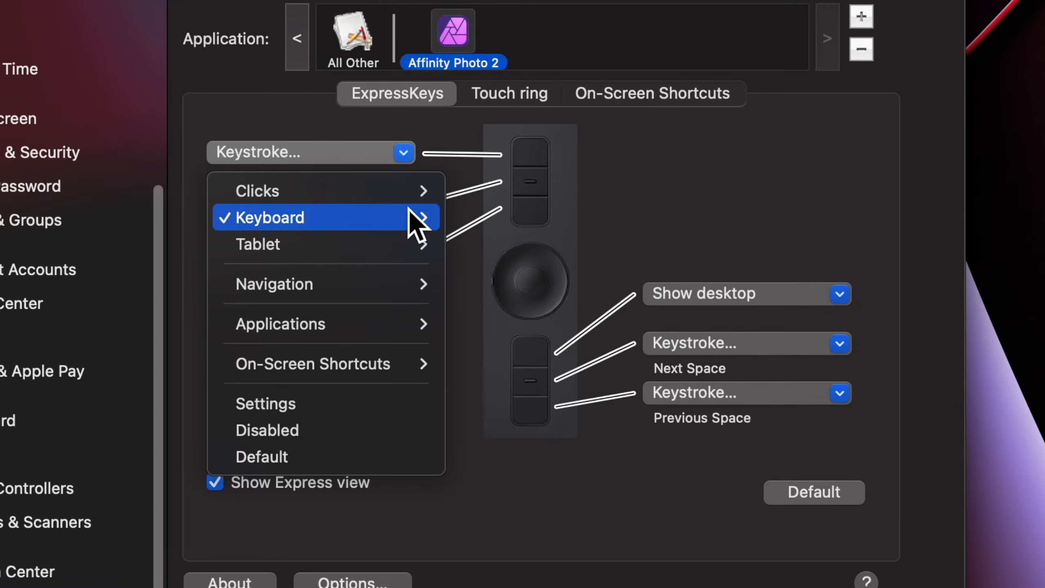
pyautogui.moveTo(412, 217)
pyautogui.click(502, 217)
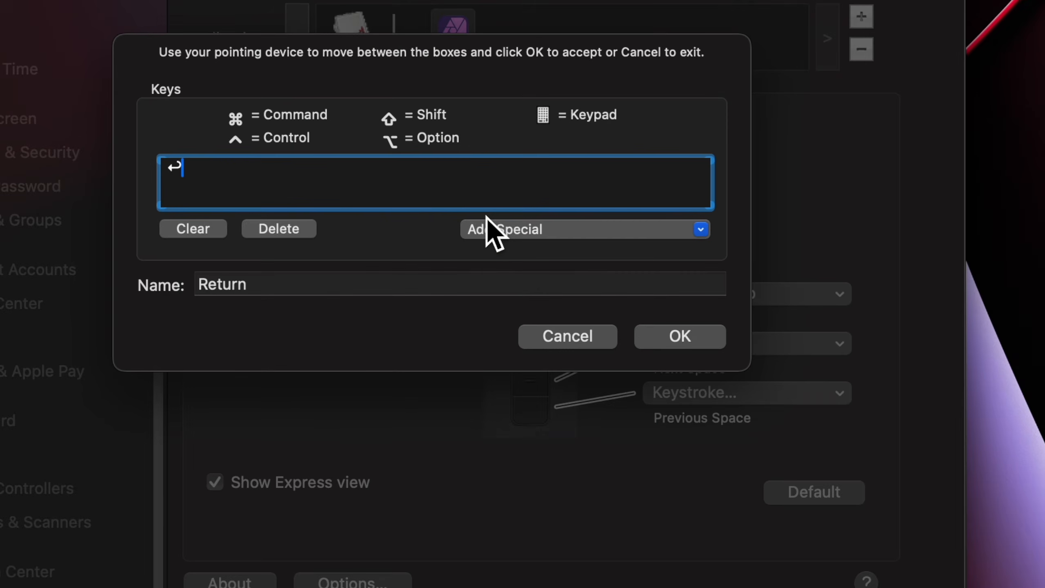
pyautogui.click(201, 234)
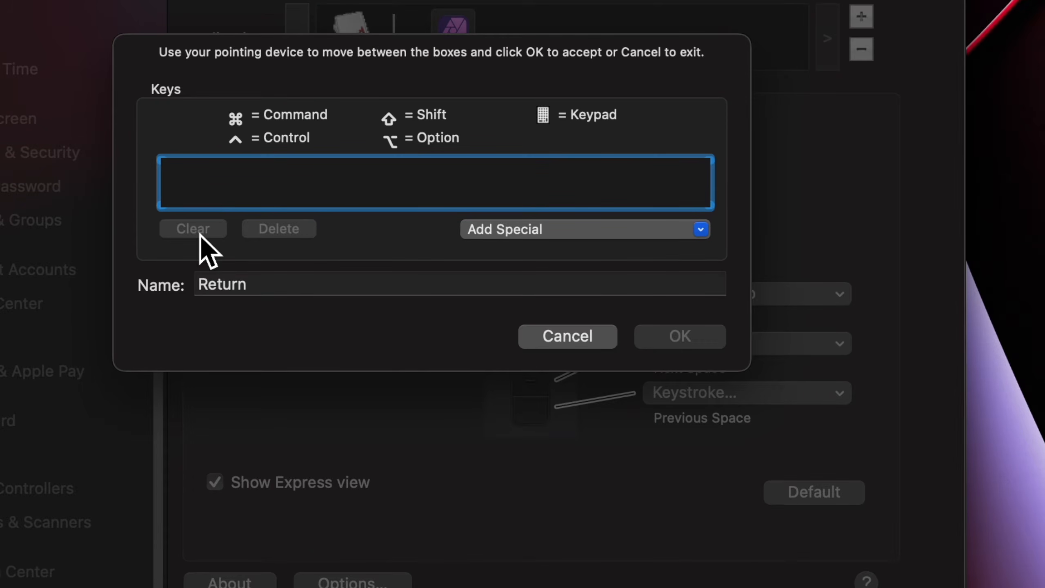
pyautogui.press('n')
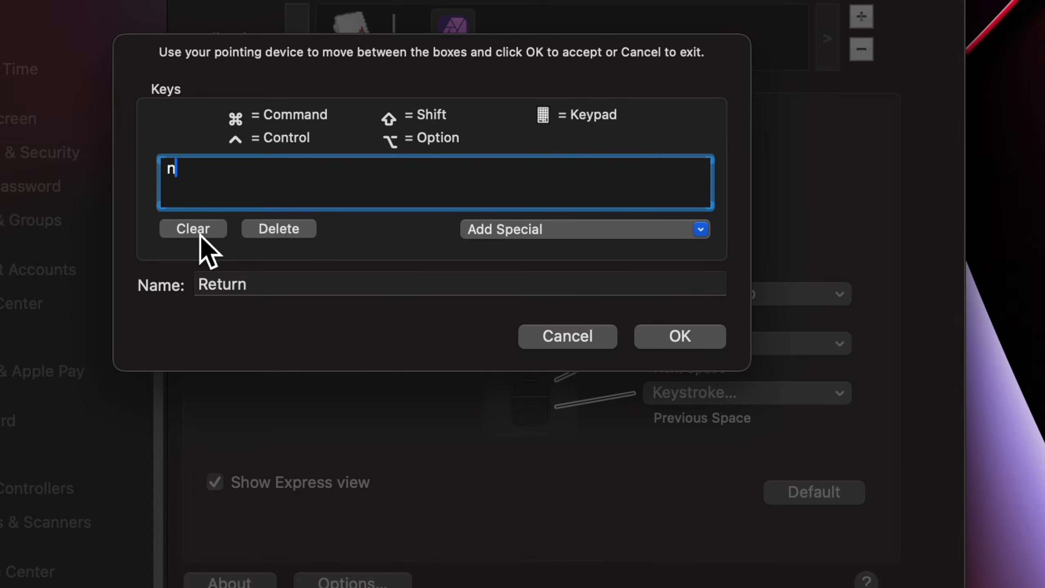
pyautogui.click(264, 294)
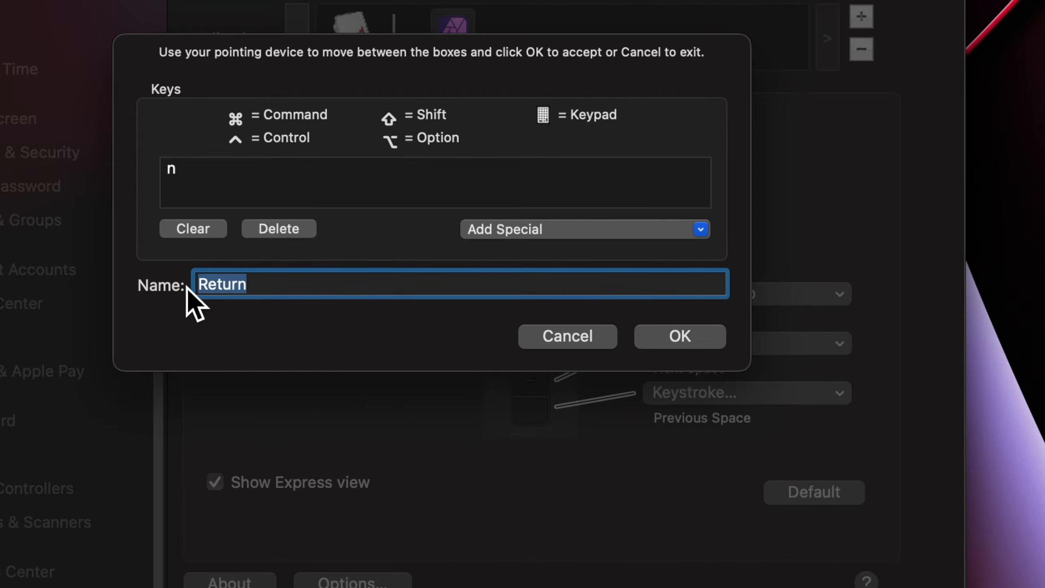
pyautogui.write('New Laye')
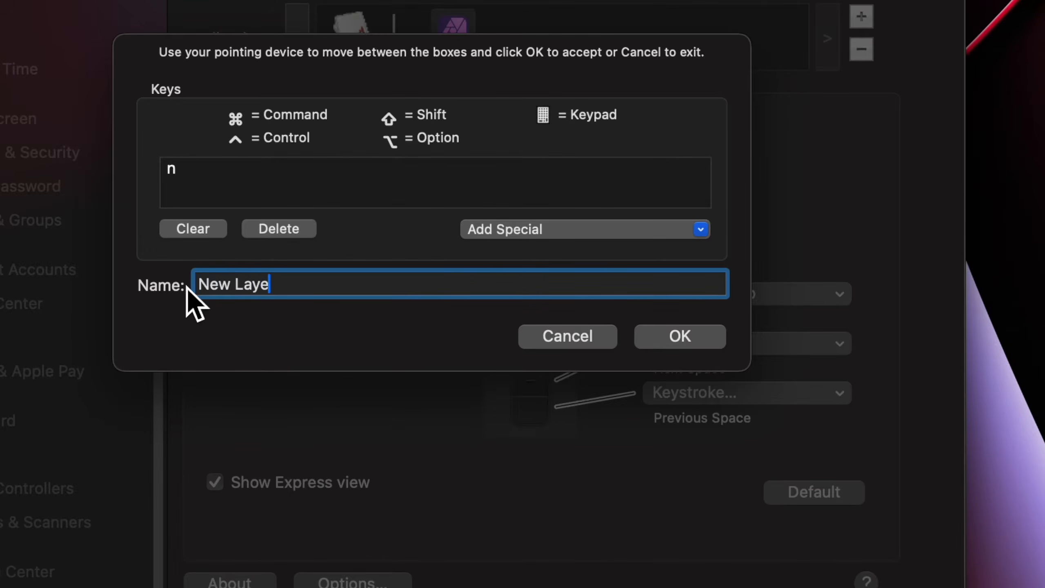
pyautogui.write('r')
pyautogui.click(663, 338)
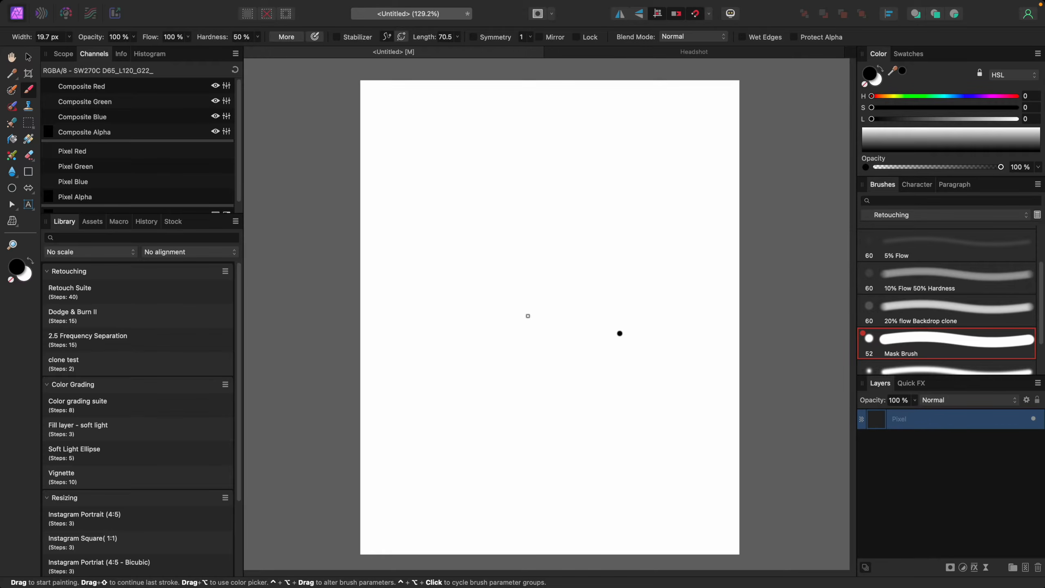
# - Add three more pixel layers to the untitled document in Affinity Photo 2 to test the New Layer shortcut
pyautogui.press('super+shift+n')
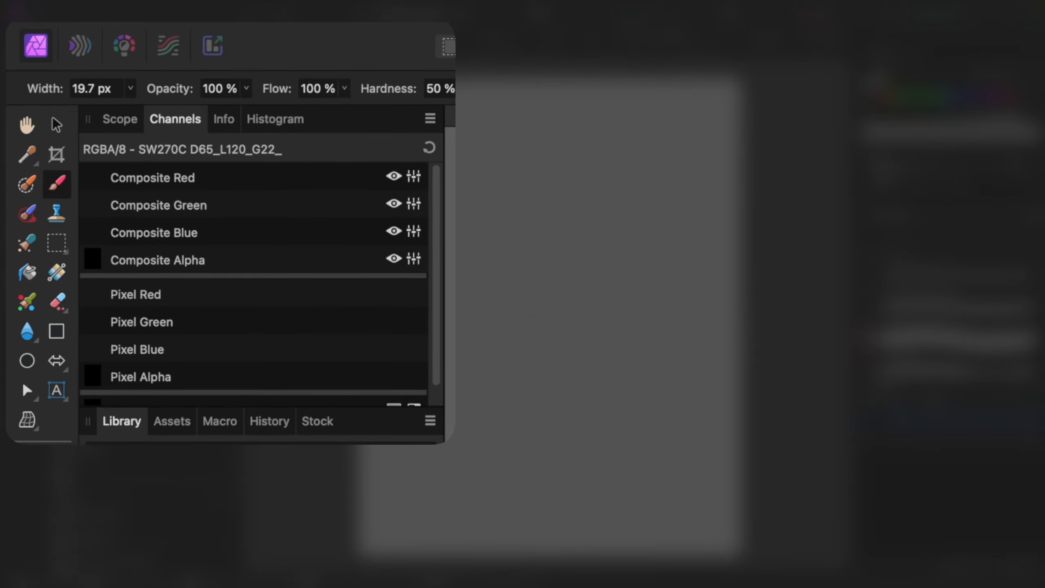
pyautogui.press('super+shift+n')
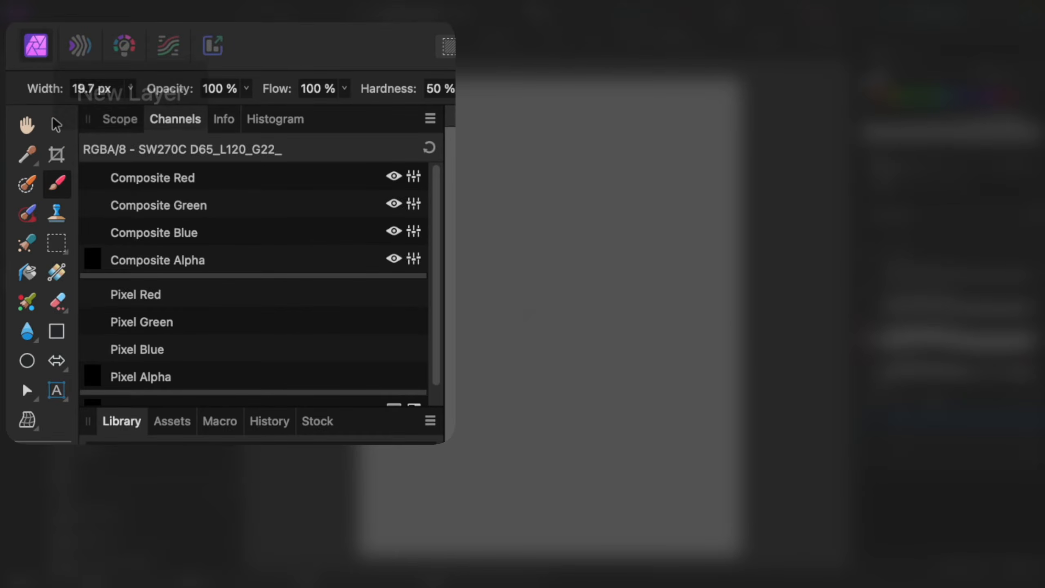
pyautogui.press('super+shift+n')
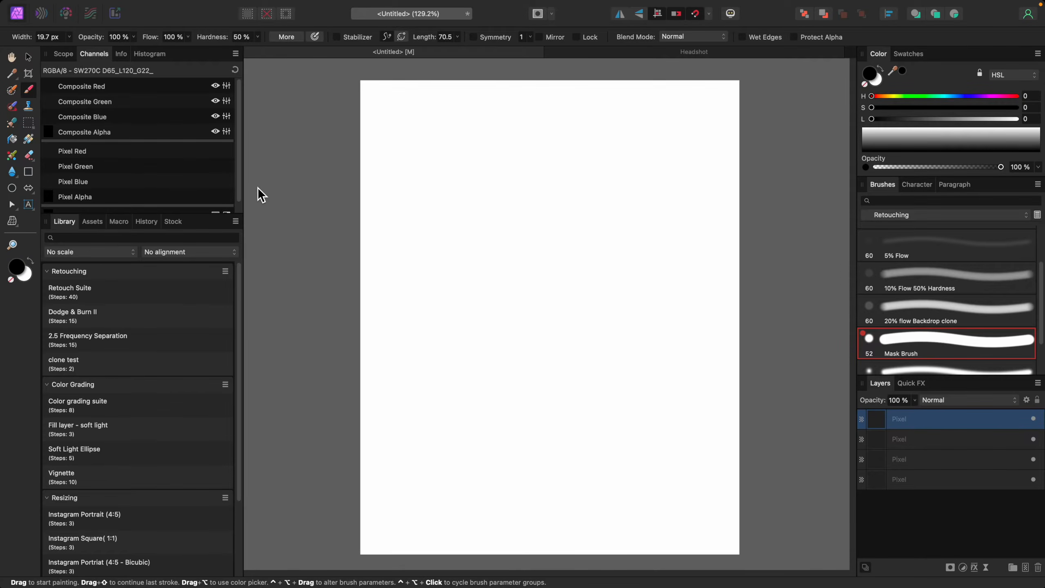
# - Add two more empty pixel layers, and delete layers until only a single one is left
pyautogui.press('super+shift+n')
pyautogui.press('super+shift+n')
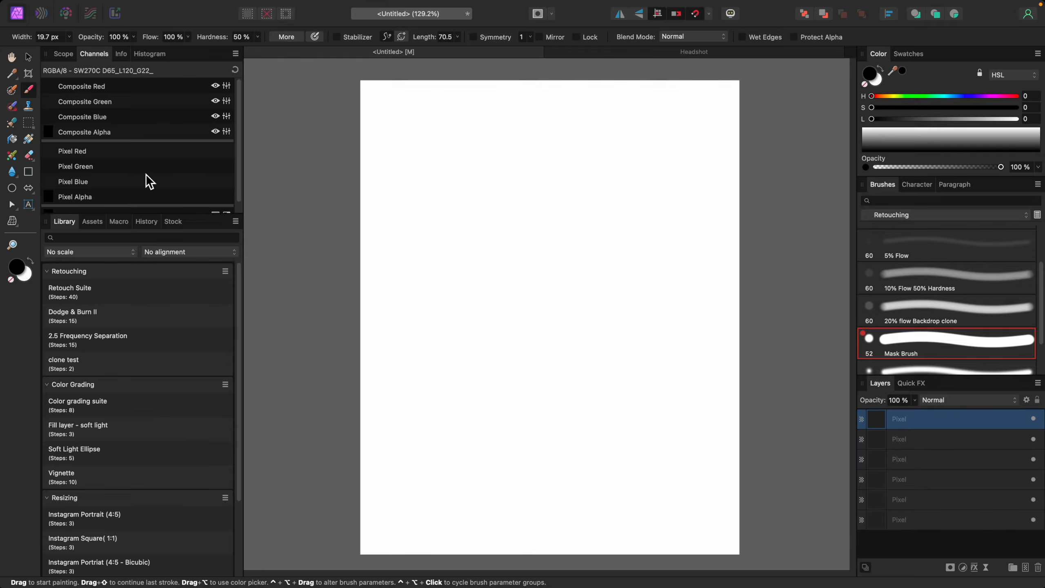
pyautogui.press('BackSpace')
pyautogui.press('BackSpace')
pyautogui.press('BackSpace')
pyautogui.press('BackSpace')
pyautogui.press('BackSpace')
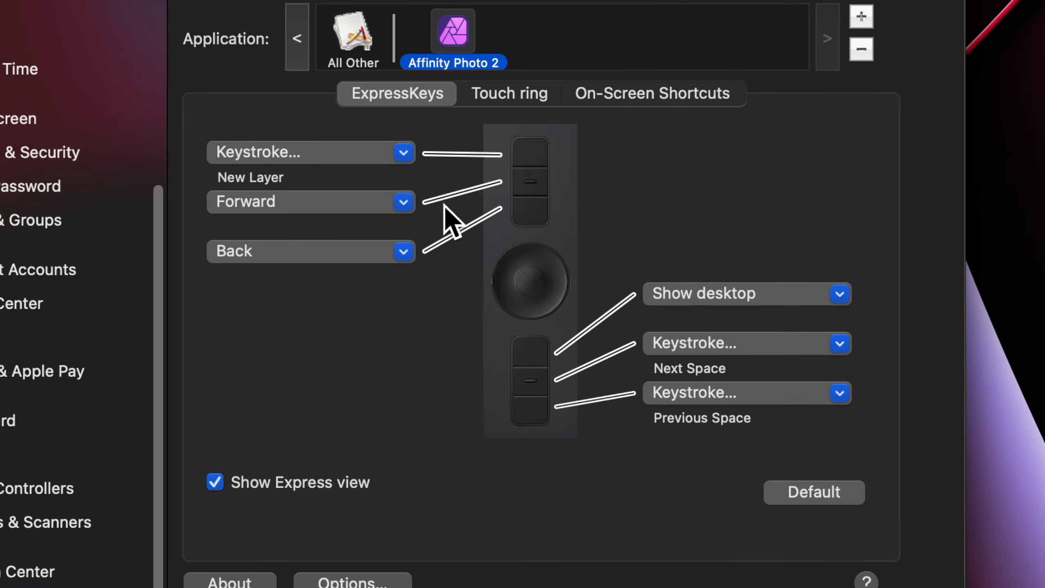
# - Return to the Wacom settings and look through the keyboard functions offered for the uppermost ExpressKey
pyautogui.click(405, 153)
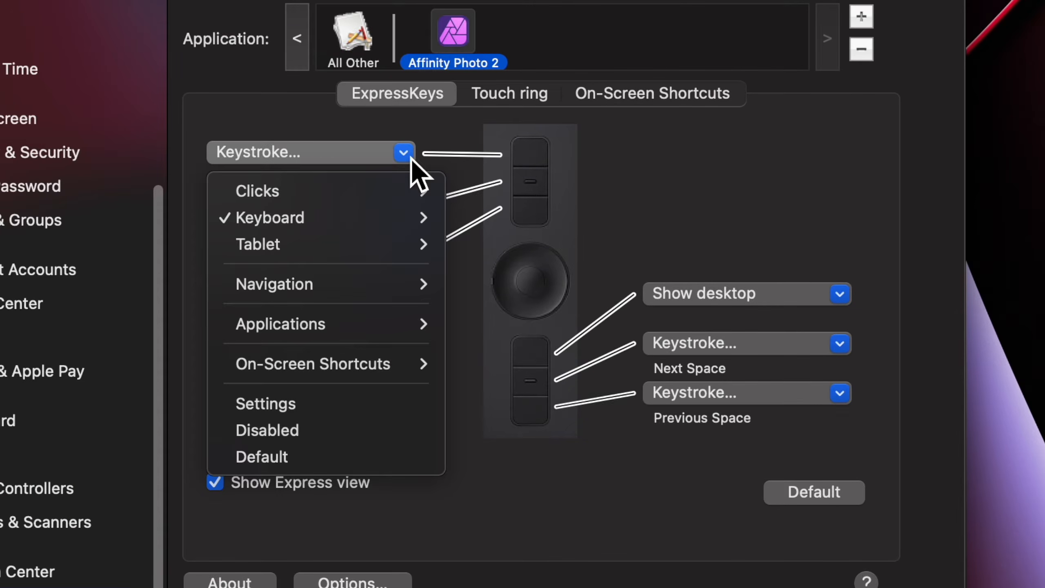
pyautogui.moveTo(397, 224)
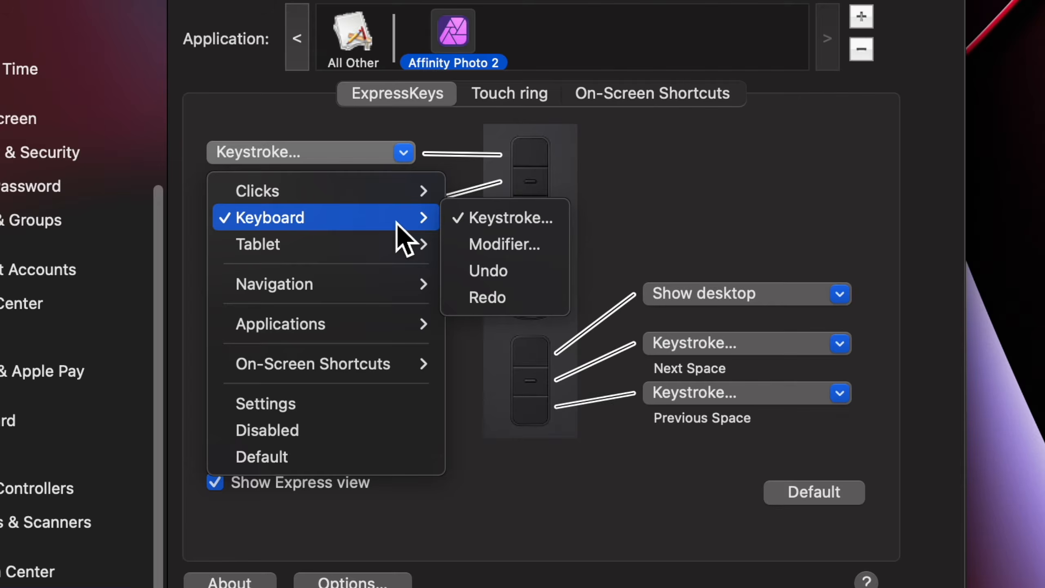
pyautogui.click(682, 235)
# - Assign the keystroke Option+Shift+Command+E to the second ExpressKey from the top and name it Merge all Layers
pyautogui.click(414, 207)
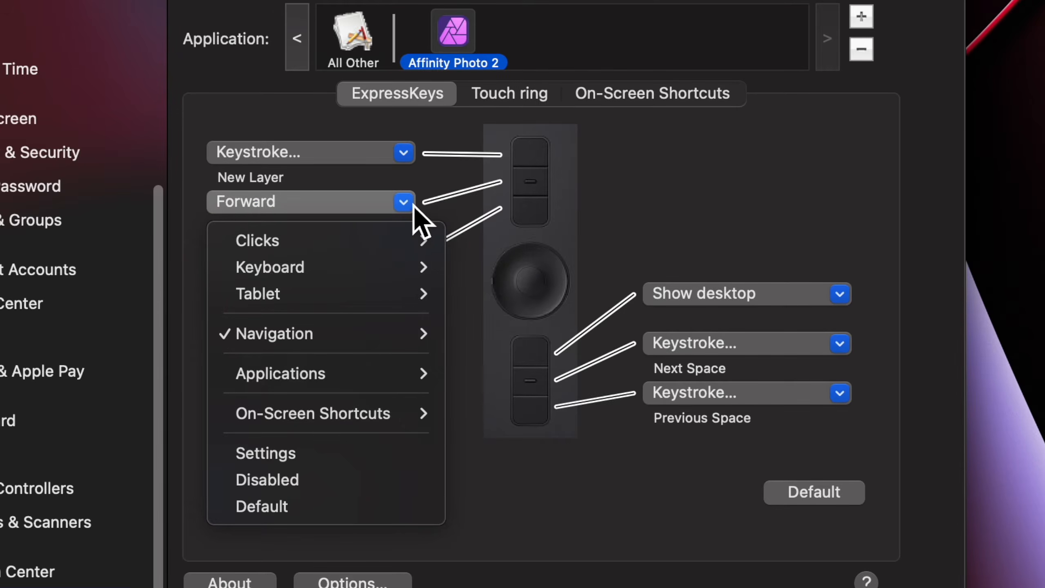
pyautogui.moveTo(412, 275)
pyautogui.click(490, 272)
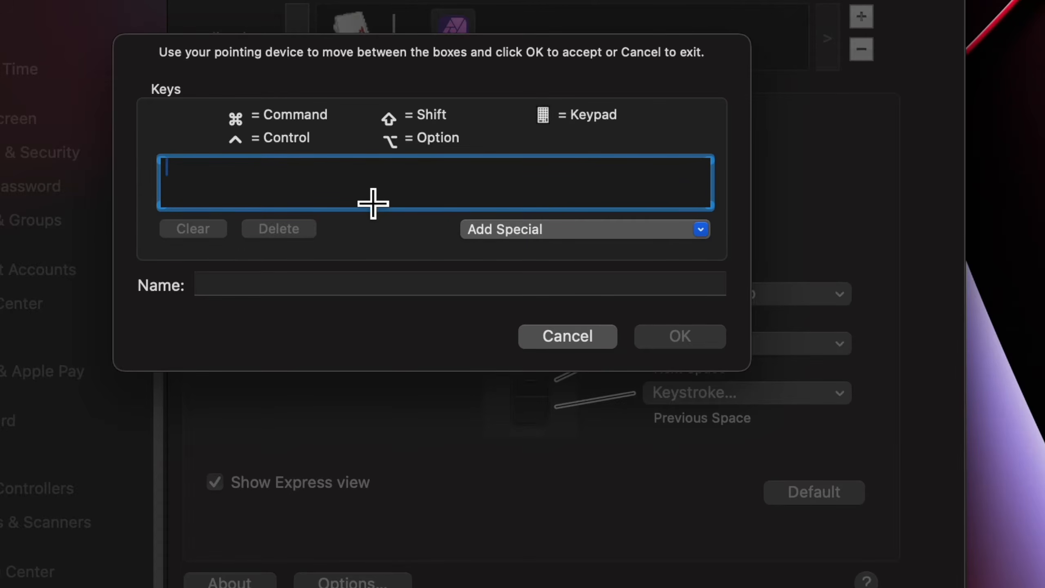
pyautogui.press('alt+shift+super+e')
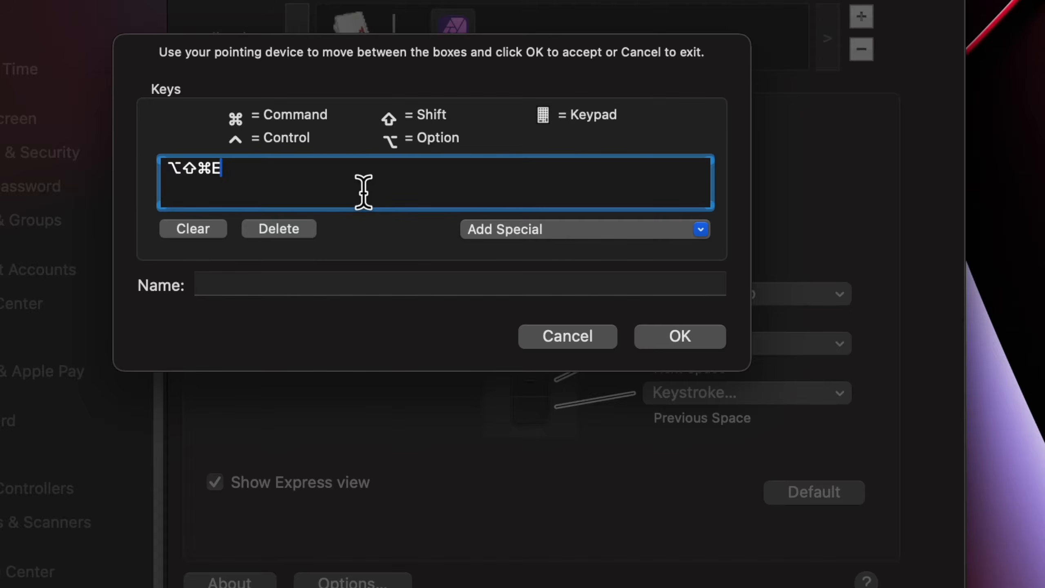
pyautogui.click(314, 302)
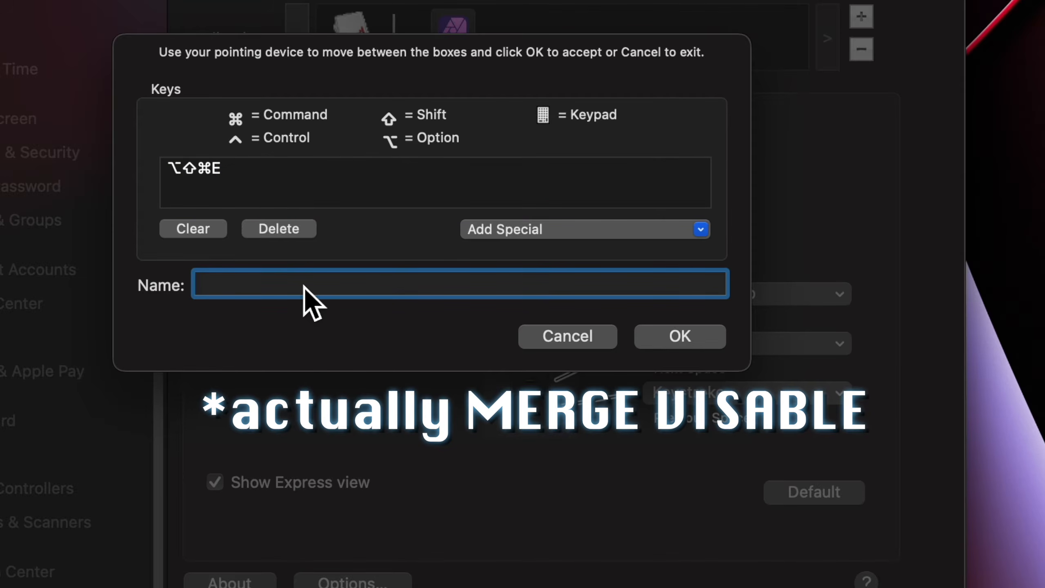
pyautogui.write('Merge all La')
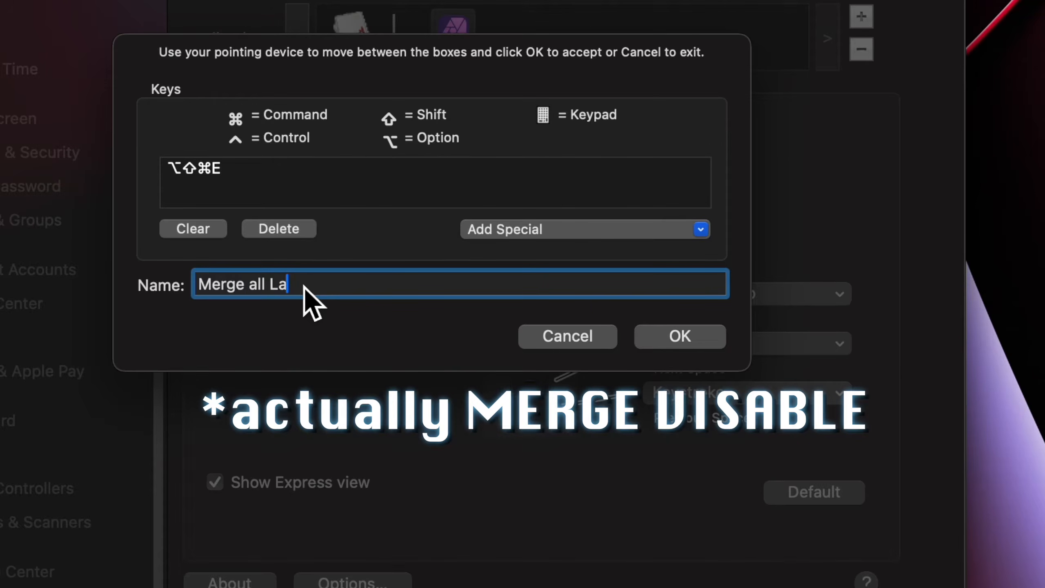
pyautogui.write('yers')
pyautogui.click(674, 338)
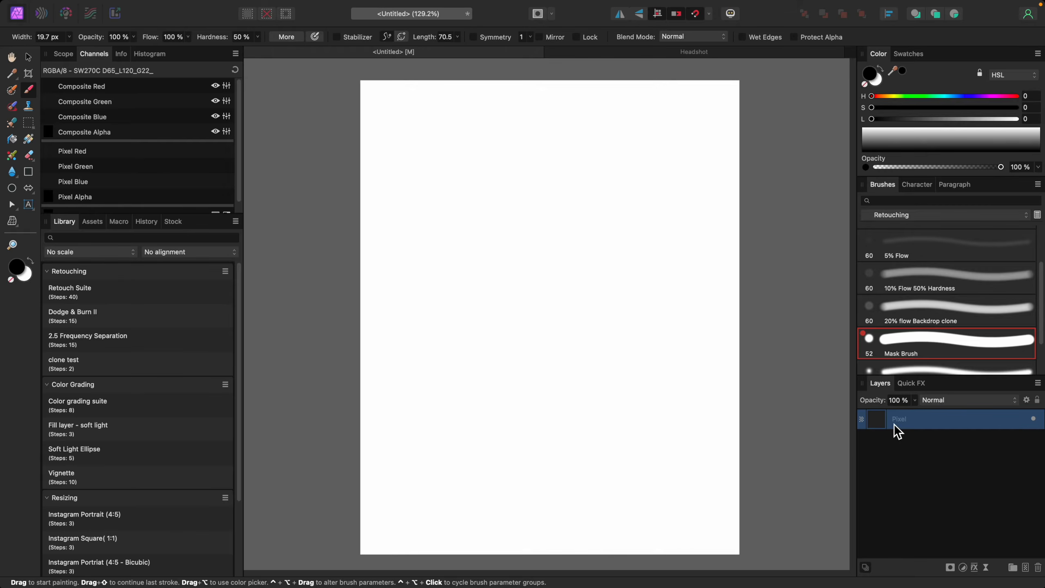
# - Switch to Affinity Photo 2, paint a black squiggle, and paint a second black squiggle on a new pixel layer
pyautogui.moveTo(466, 224)
pyautogui.mouseDown()
pyautogui.moveTo(556, 288)
pyautogui.moveTo(606, 345)
pyautogui.mouseUp()
pyautogui.press('super+shift+n')
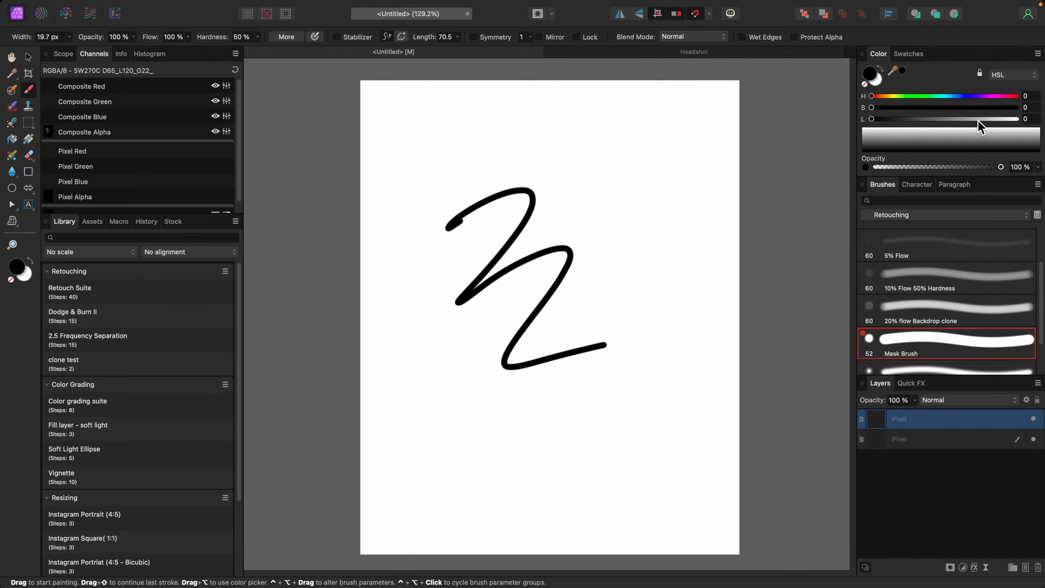
pyautogui.click(995, 96)
pyautogui.click(983, 107)
pyautogui.moveTo(579, 181)
pyautogui.mouseDown()
pyautogui.moveTo(658, 215)
pyautogui.moveTo(652, 281)
pyautogui.mouseUp()
# - Paint a magenta squiggle on the current layer and a green one on another new pixel layer
pyautogui.click(952, 119)
pyautogui.moveTo(954, 120); pyautogui.dragTo(959, 119)
pyautogui.moveTo(521, 140)
pyautogui.mouseDown()
pyautogui.moveTo(531, 235)
pyautogui.moveTo(603, 315)
pyautogui.mouseUp()
pyautogui.press('super+shift+n')
pyautogui.moveTo(985, 96); pyautogui.dragTo(926, 96)
pyautogui.moveTo(487, 419)
pyautogui.mouseDown()
pyautogui.moveTo(612, 388)
pyautogui.moveTo(697, 425)
pyautogui.mouseUp()
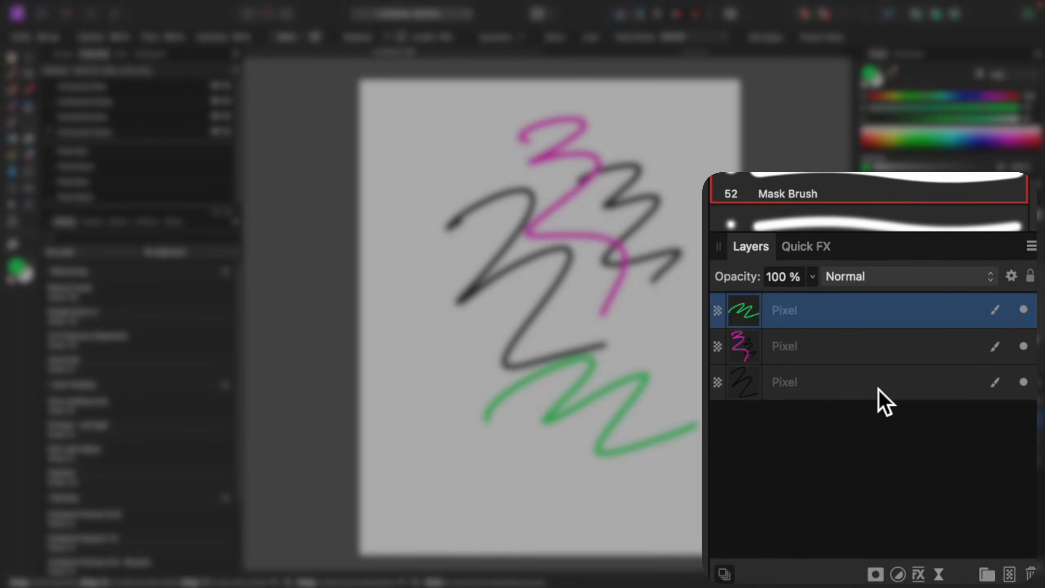
# - Merge the visible squiggles into a new pixel layer and delete the three original layers
pyautogui.press('super+shift+n')
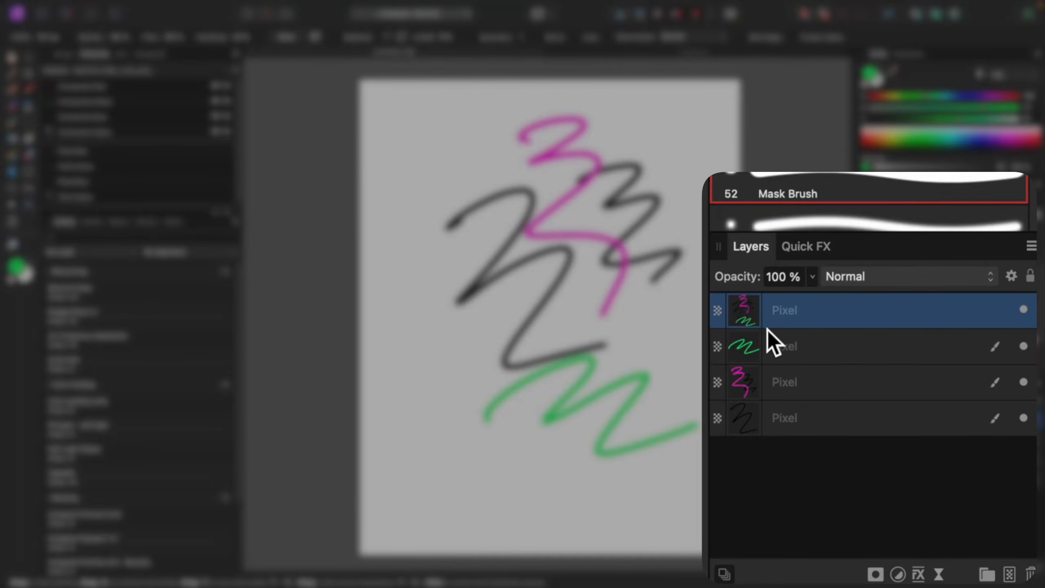
pyautogui.click(896, 358)
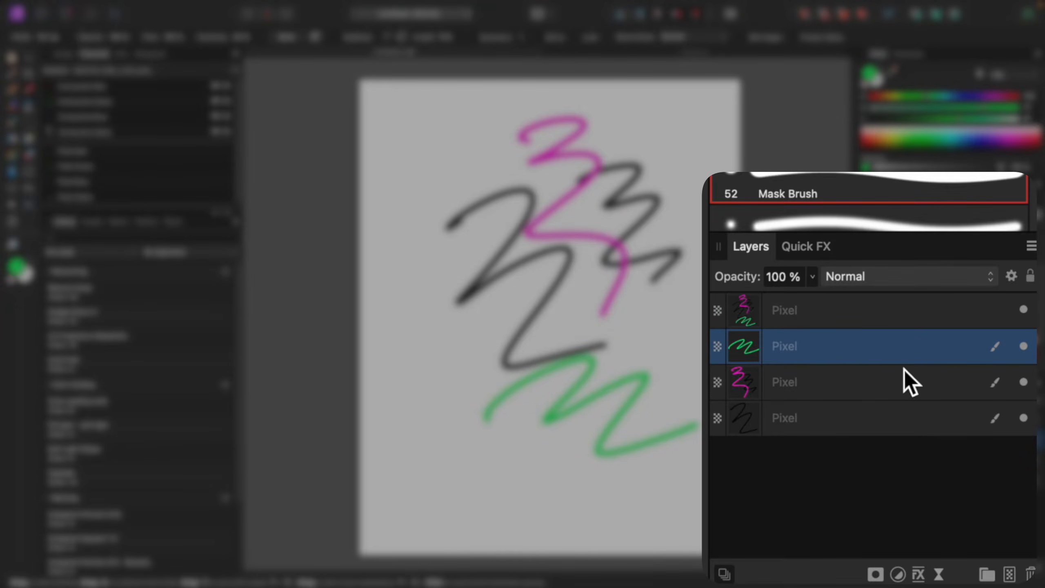
pyautogui.press('Delete')
pyautogui.press('Delete')
pyautogui.press('Delete')
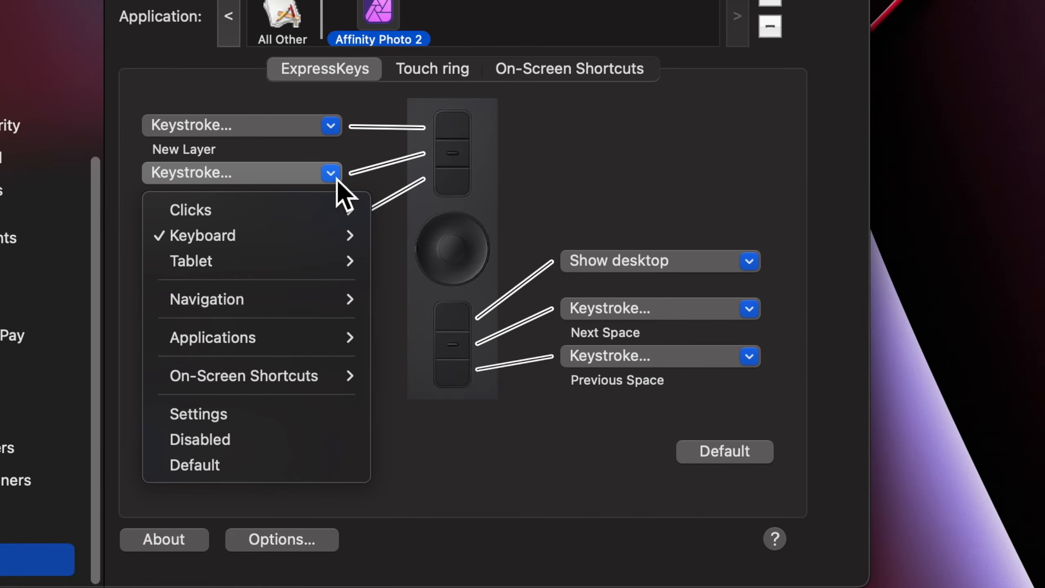
# - Change the second ExpressKey in the Wacom settings to Precision mode and accept its precision level
pyautogui.moveTo(350, 261)
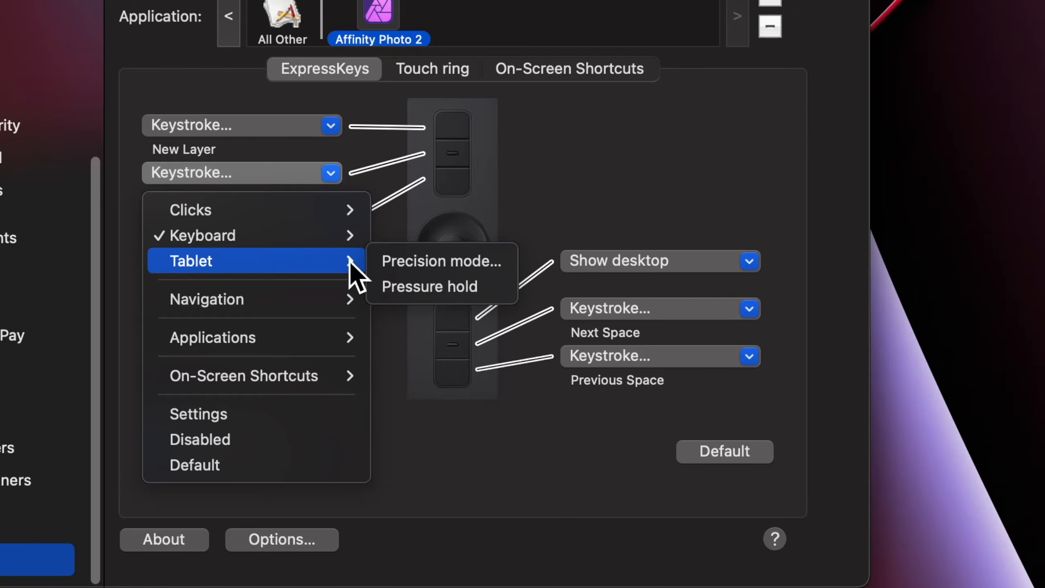
pyautogui.click(494, 267)
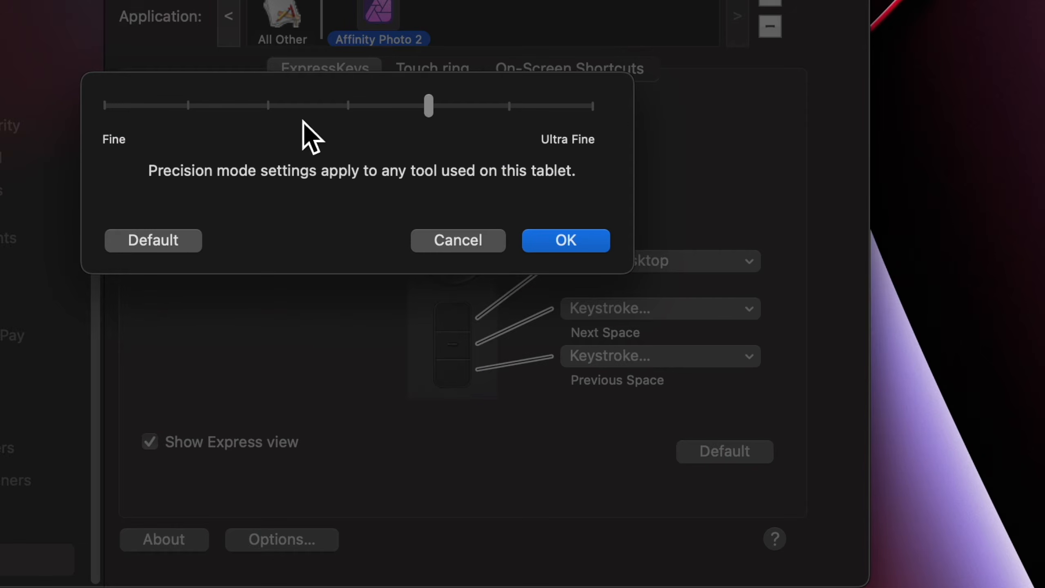
pyautogui.click(558, 242)
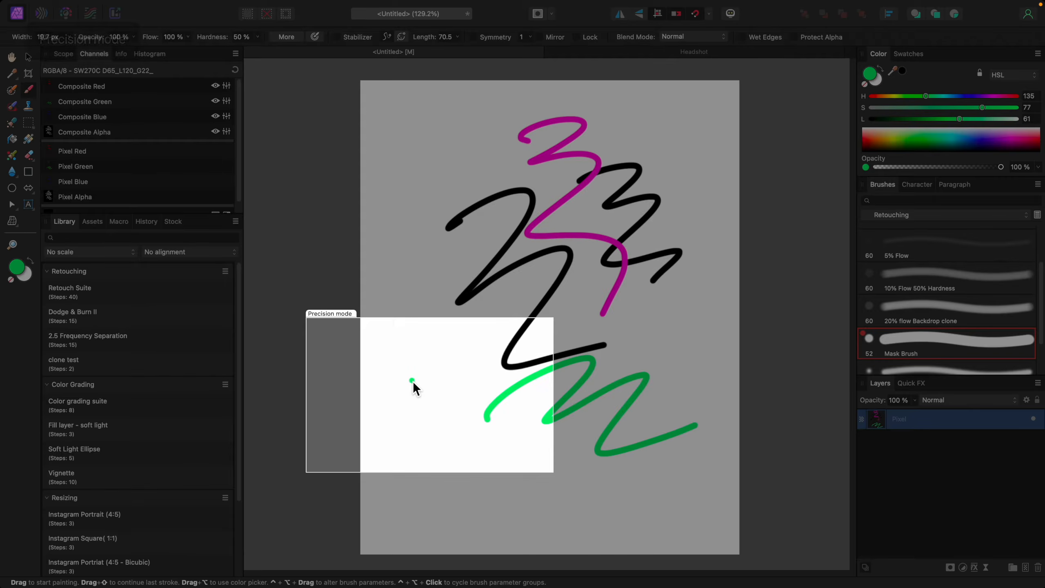
# - Switch to Affinity Photo 2 and paint small green squiggles near the large green one, with precision mode alternately on and off
pyautogui.moveTo(404, 384)
pyautogui.mouseDown()
pyautogui.moveTo(435, 388)
pyautogui.moveTo(442, 363)
pyautogui.moveTo(462, 382)
pyautogui.mouseUp()
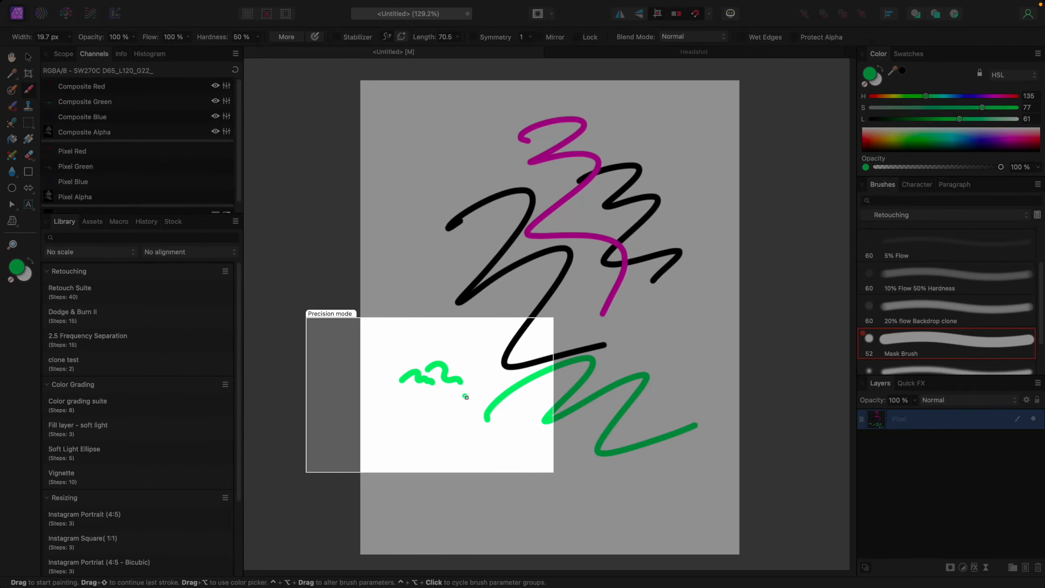
pyautogui.press('Escape')
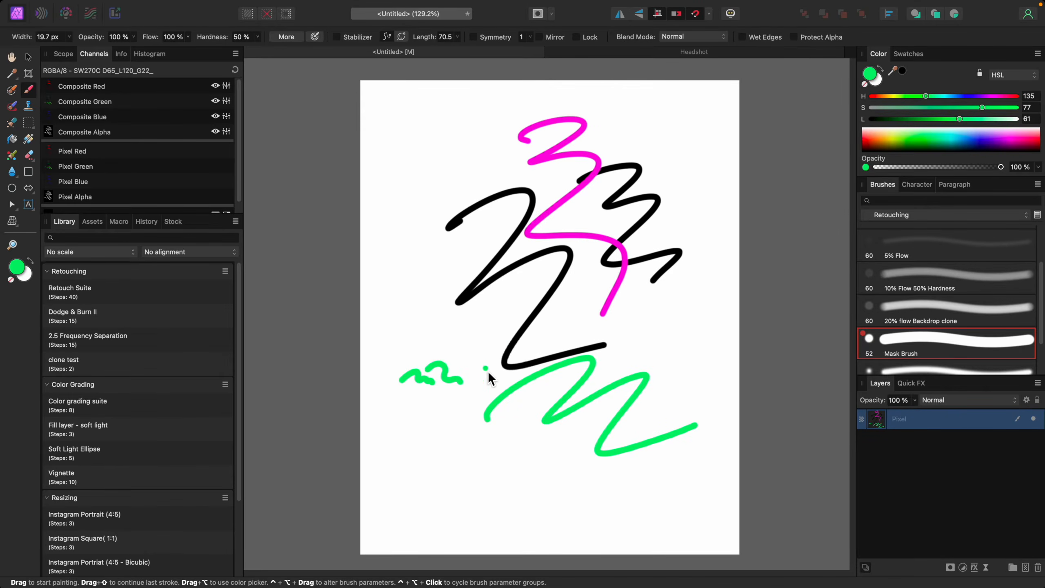
pyautogui.press('super+equal')
pyautogui.press('super+equal')
pyautogui.press('super+equal')
pyautogui.press('super+equal')
pyautogui.press('super+equal')
pyautogui.moveTo(359, 365); pyautogui.dragTo(740, 238)
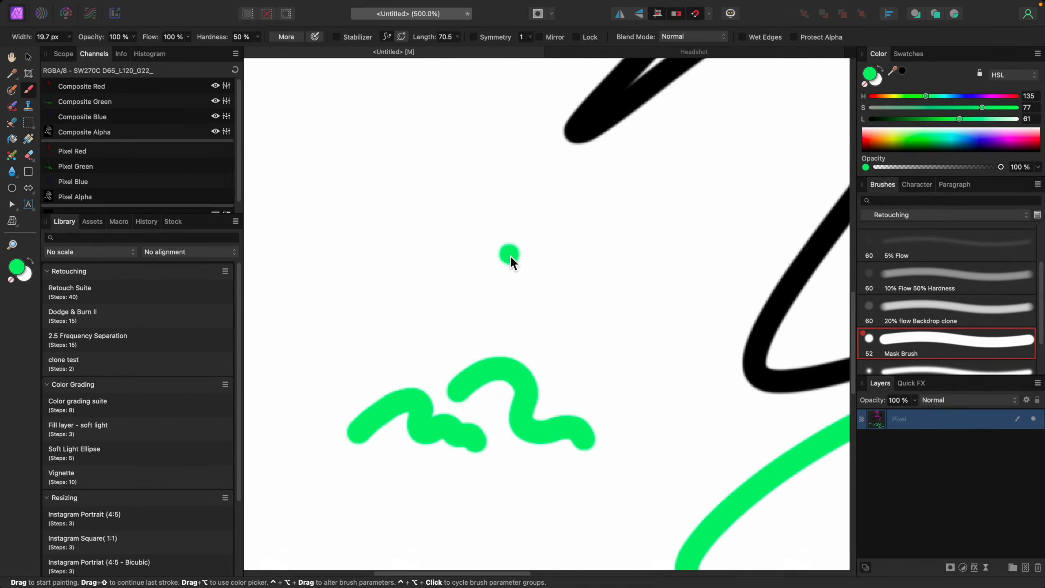
pyautogui.moveTo(512, 256)
pyautogui.mouseDown()
pyautogui.moveTo(572, 241)
pyautogui.moveTo(597, 299)
pyautogui.moveTo(618, 307)
pyautogui.mouseUp()
pyautogui.click(621, 343)
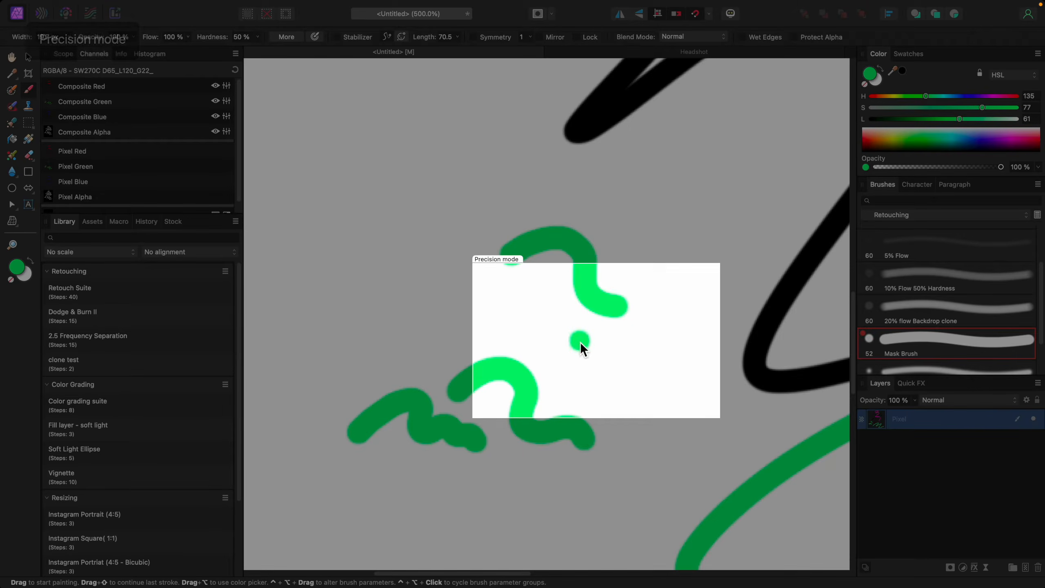
pyautogui.moveTo(580, 347)
pyautogui.mouseDown()
pyautogui.moveTo(632, 353)
pyautogui.moveTo(643, 368)
pyautogui.mouseUp()
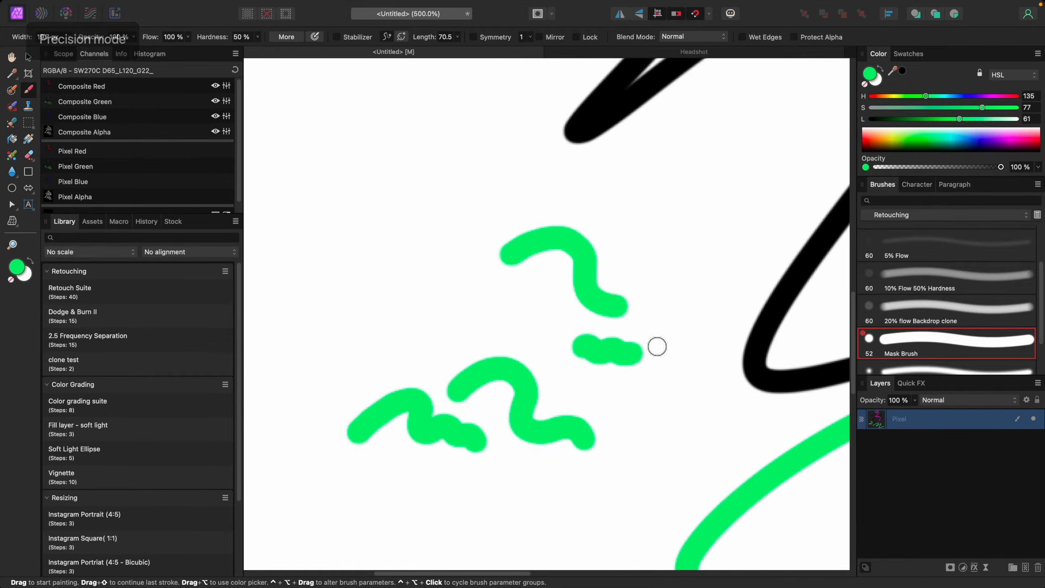
pyautogui.press('super+0')
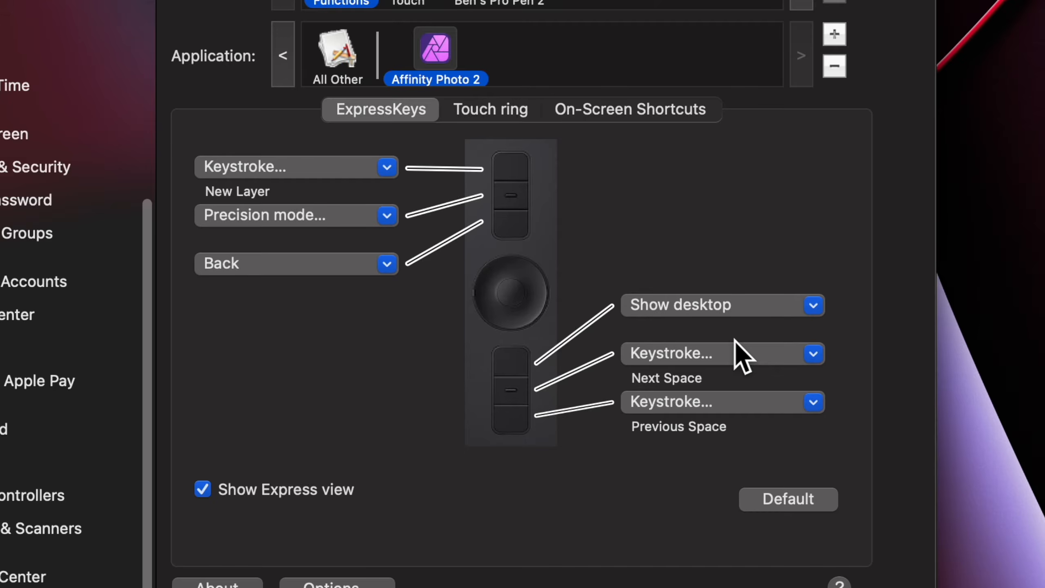
# - Change the second ExpressKey in the Wacom settings from Precision mode to Pressure hold
pyautogui.click(390, 217)
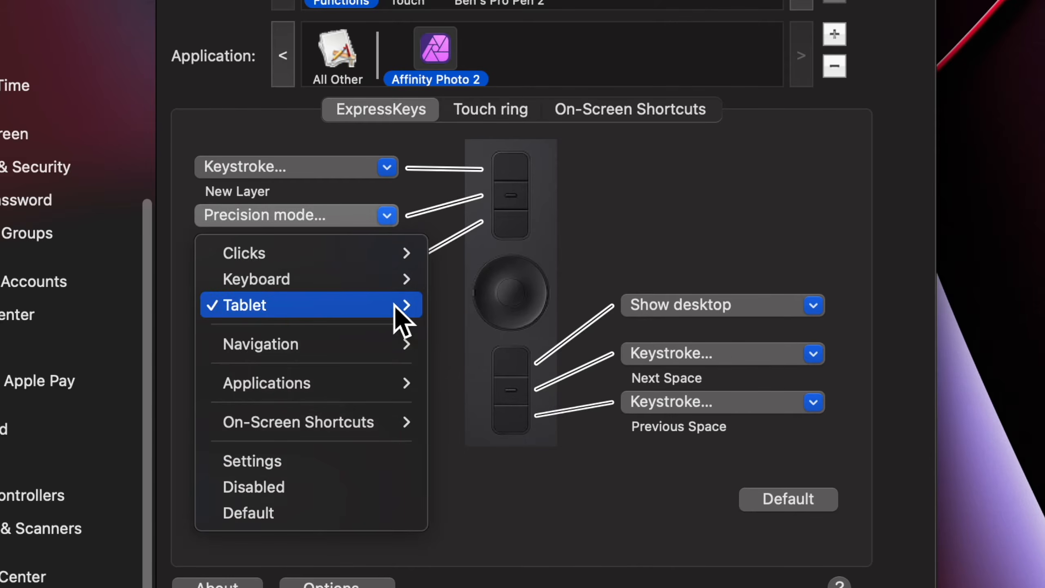
pyautogui.moveTo(395, 313)
pyautogui.click(482, 330)
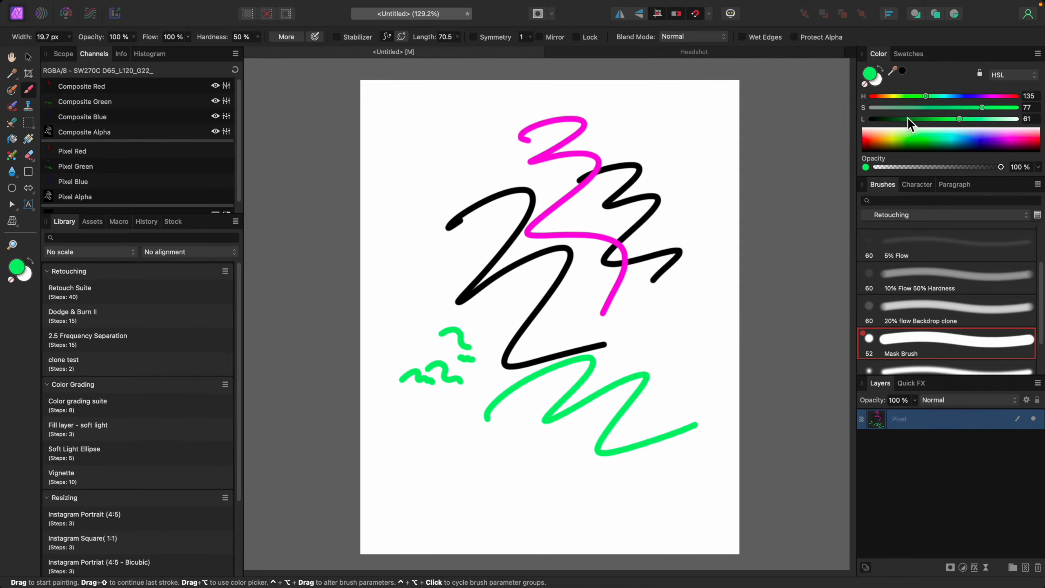
# - In Affinity Photo 2, set the brush hue to 293 and width to 46 px, and paint three thick magenta squiggles
pyautogui.click(990, 96)
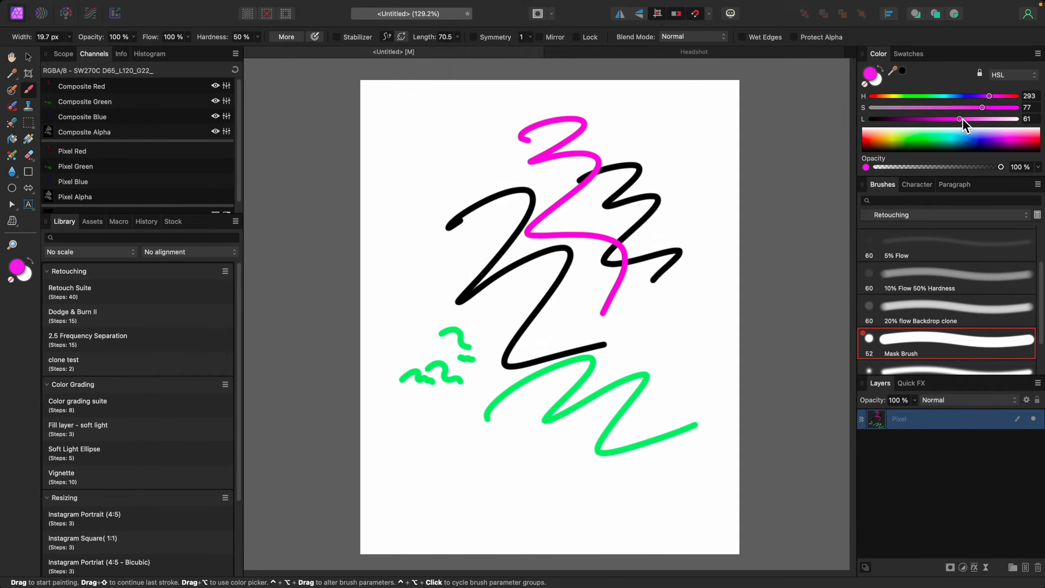
pyautogui.click(471, 129)
pyautogui.moveTo(69, 37); pyautogui.dragTo(89, 52)
pyautogui.moveTo(638, 339)
pyautogui.mouseDown()
pyautogui.moveTo(670, 330)
pyautogui.moveTo(669, 306)
pyautogui.moveTo(595, 339)
pyautogui.moveTo(591, 305)
pyautogui.mouseUp()
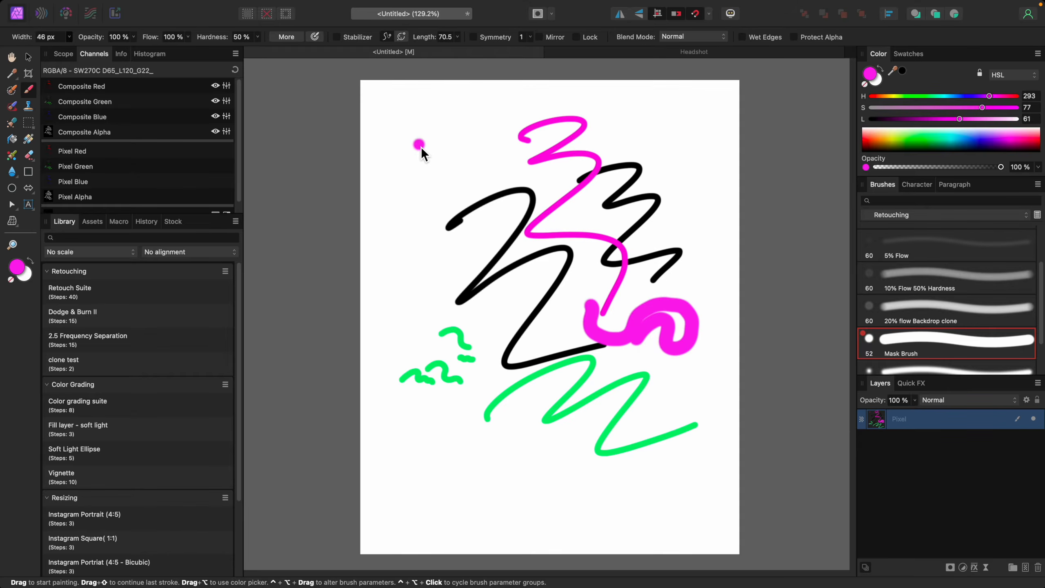
pyautogui.moveTo(415, 150)
pyautogui.mouseDown()
pyautogui.moveTo(411, 182)
pyautogui.moveTo(450, 158)
pyautogui.moveTo(464, 174)
pyautogui.mouseUp()
pyautogui.moveTo(416, 223); pyautogui.dragTo(435, 280)
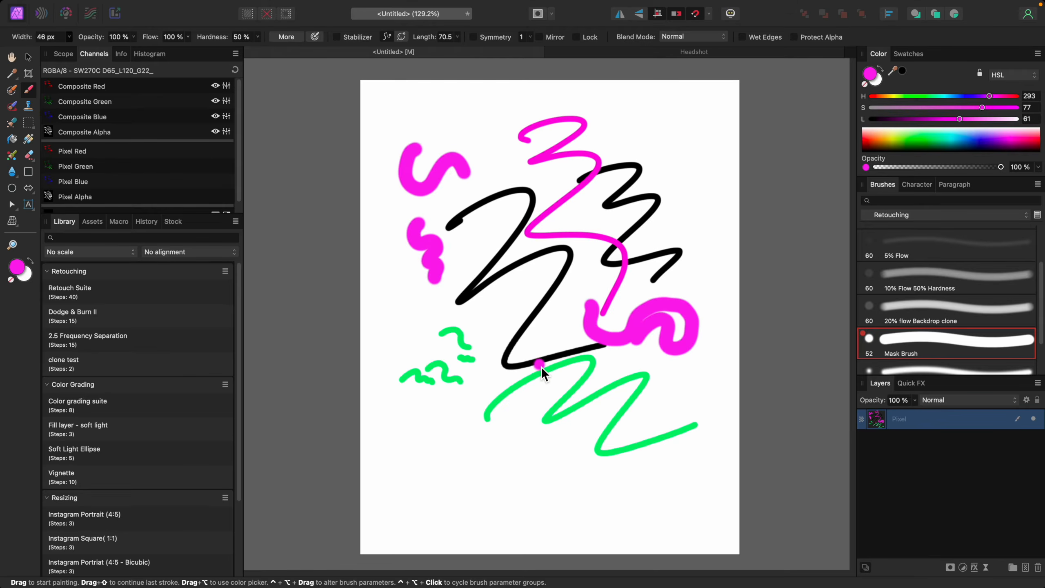
# - Set the Mask Brush's size jitter to 100 % controlled by Pressure
pyautogui.doubleClick(925, 347)
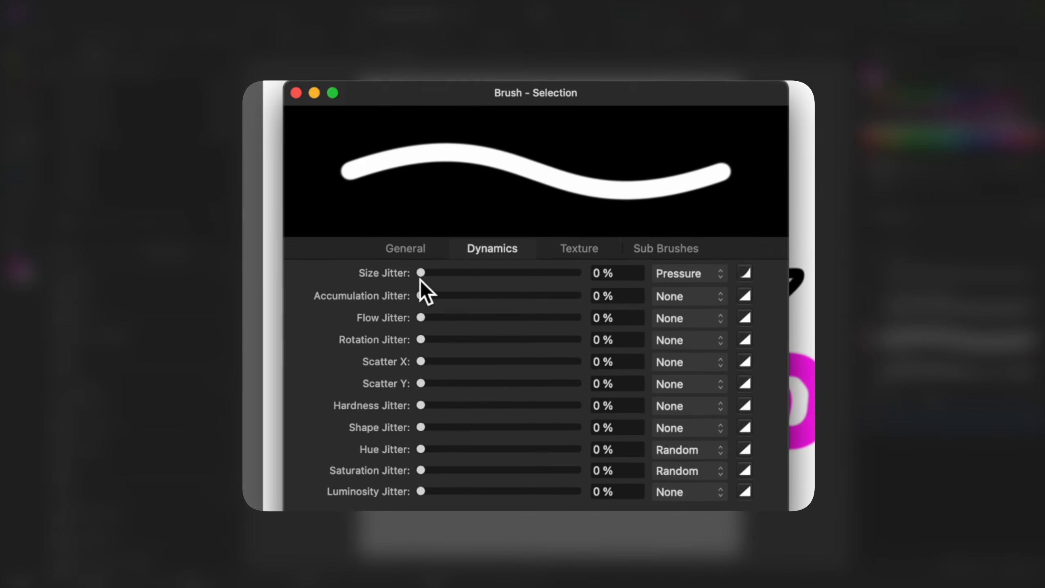
pyautogui.moveTo(420, 280); pyautogui.dragTo(601, 275)
pyautogui.click(696, 276)
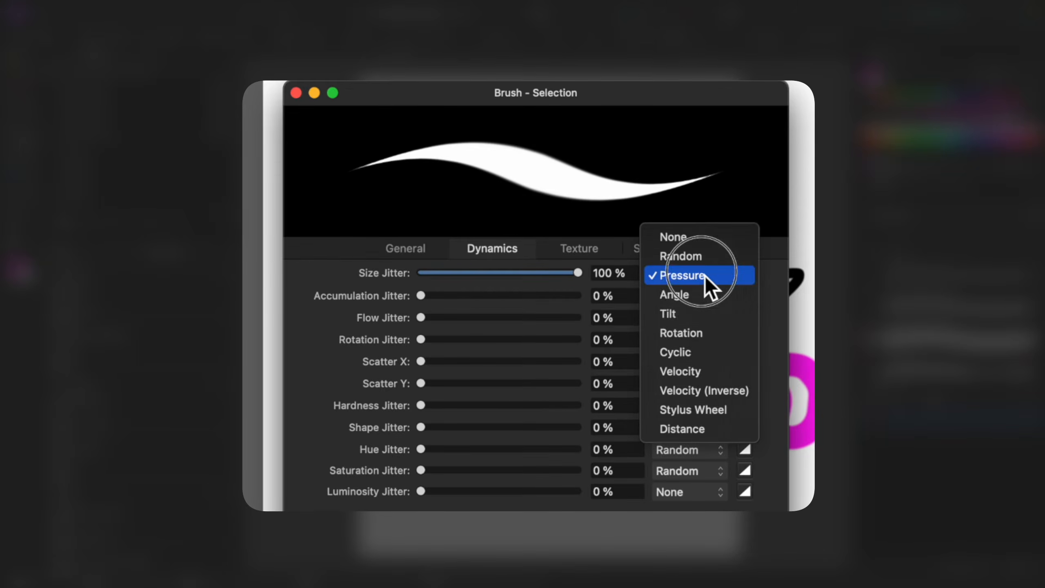
pyautogui.click(709, 277)
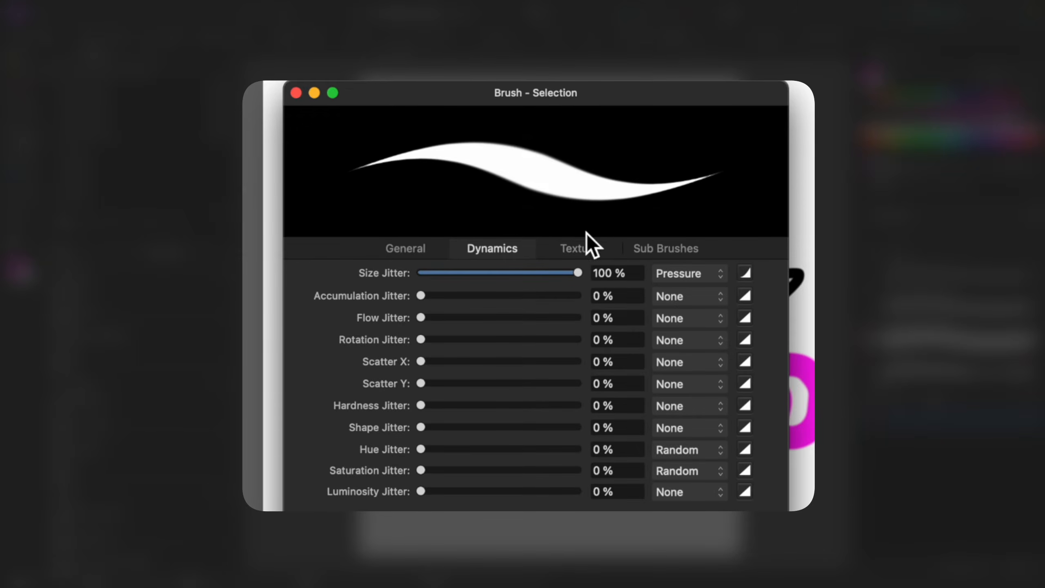
pyautogui.click(297, 94)
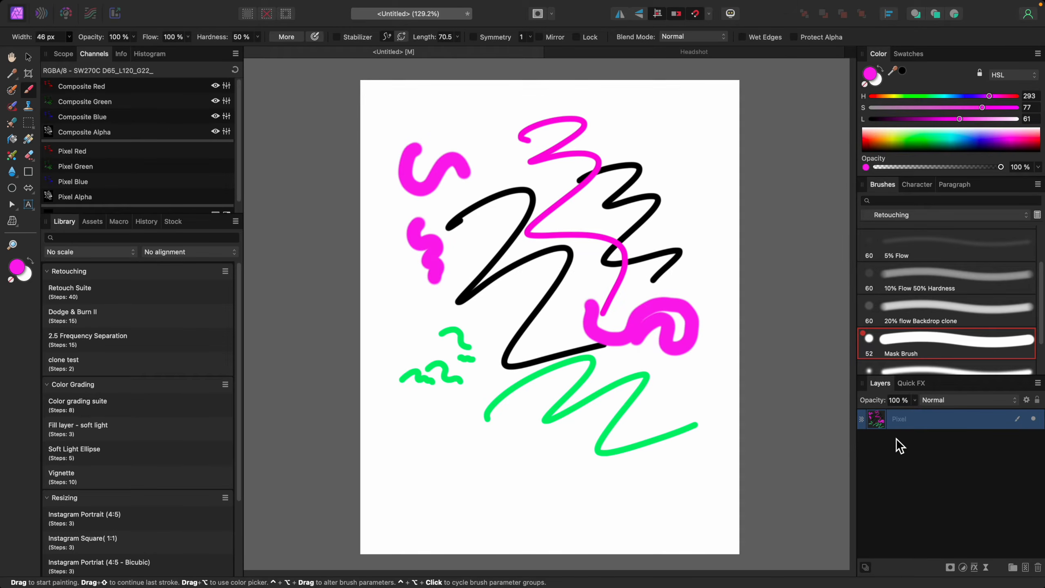
# - Add a new pixel layer and delete the layer holding all the painted squiggles
pyautogui.press('super+shift+n')
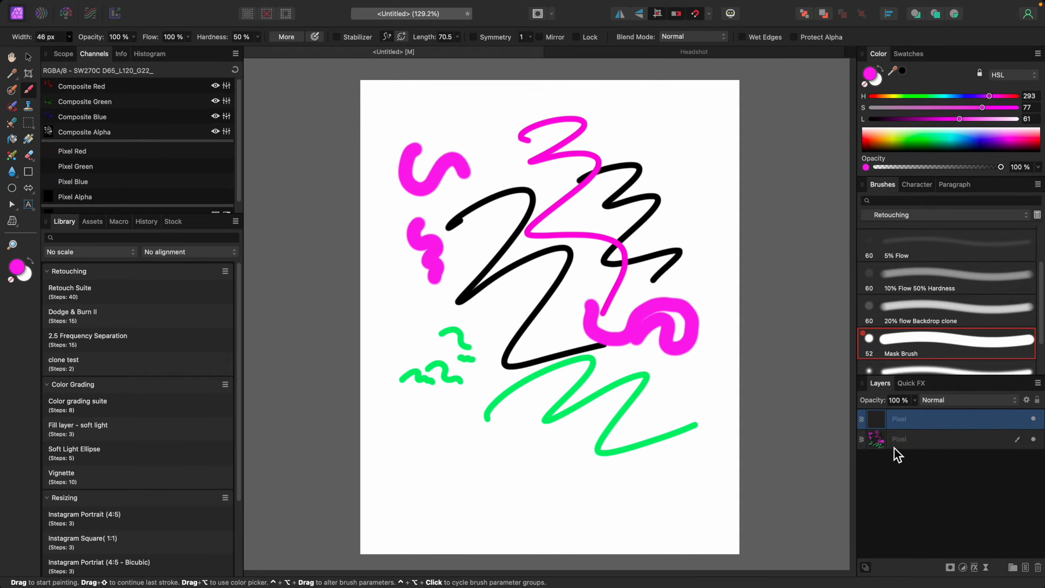
pyautogui.click(946, 443)
pyautogui.press('Delete')
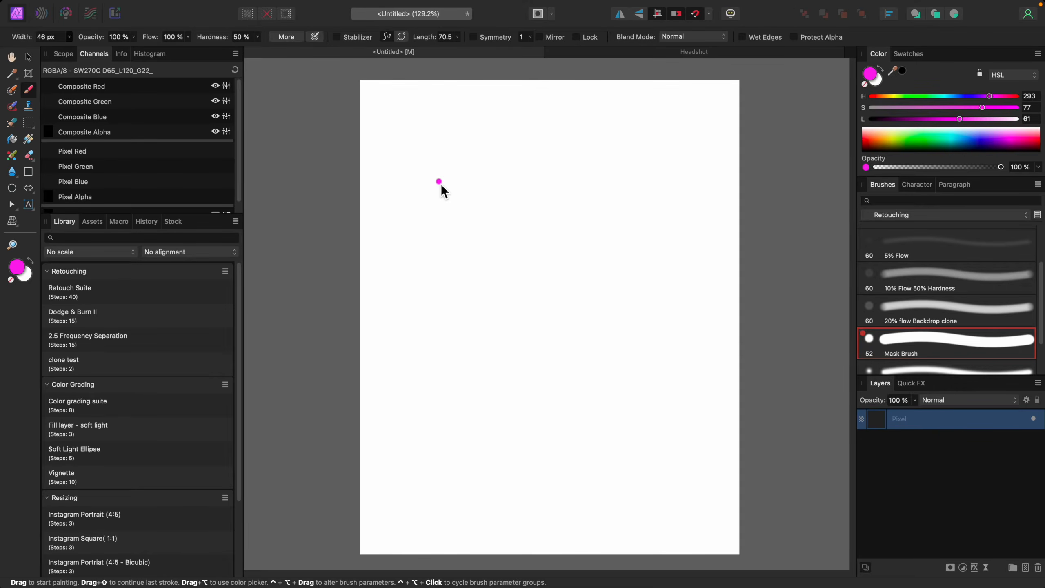
# - Paint four magenta strokes of varying thickness across the canvas, and replace the painted layer with a new empty pixel layer
pyautogui.moveTo(442, 183)
pyautogui.mouseDown()
pyautogui.moveTo(491, 169)
pyautogui.moveTo(511, 189)
pyautogui.moveTo(503, 223)
pyautogui.moveTo(467, 242)
pyautogui.moveTo(451, 303)
pyautogui.moveTo(514, 350)
pyautogui.moveTo(549, 299)
pyautogui.moveTo(563, 208)
pyautogui.moveTo(598, 202)
pyautogui.moveTo(618, 234)
pyautogui.moveTo(658, 206)
pyautogui.moveTo(629, 279)
pyautogui.moveTo(659, 321)
pyautogui.moveTo(579, 390)
pyautogui.moveTo(661, 411)
pyautogui.moveTo(609, 464)
pyautogui.mouseUp()
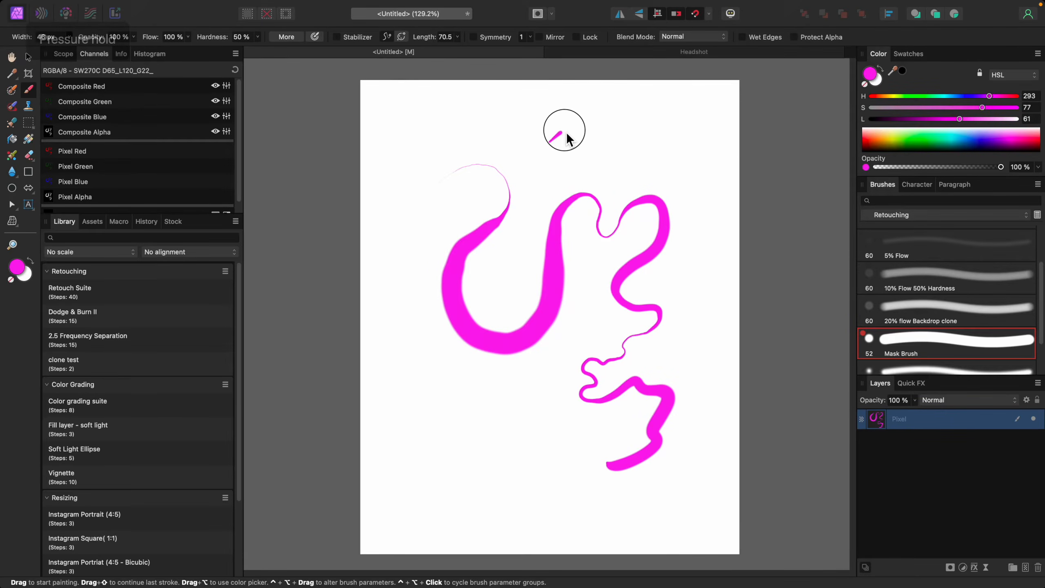
pyautogui.moveTo(550, 142); pyautogui.dragTo(654, 176)
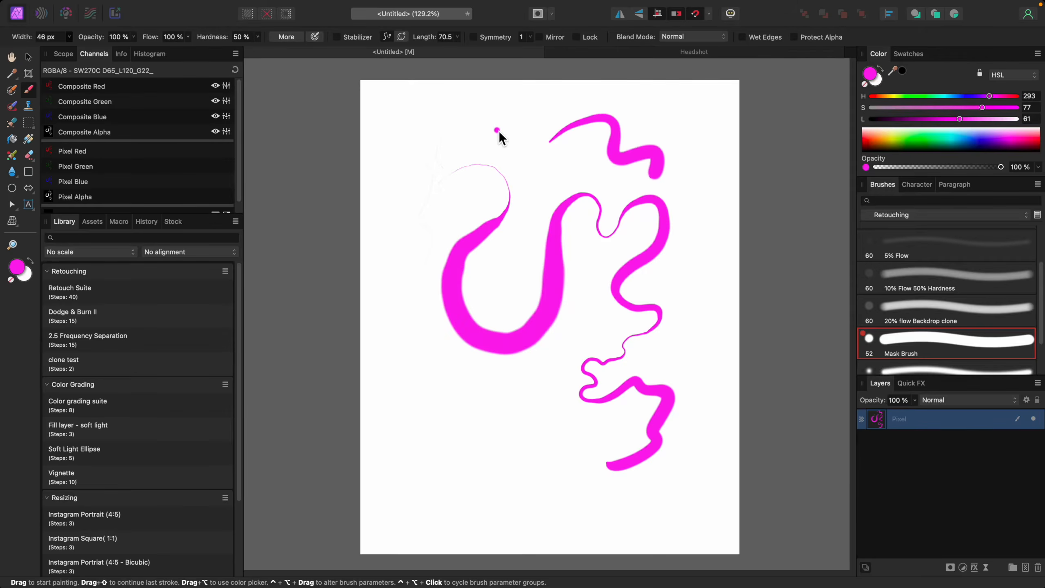
pyautogui.moveTo(499, 120)
pyautogui.mouseDown()
pyautogui.moveTo(427, 158)
pyautogui.moveTo(415, 234)
pyautogui.moveTo(460, 444)
pyautogui.moveTo(541, 460)
pyautogui.moveTo(515, 395)
pyautogui.moveTo(535, 401)
pyautogui.moveTo(559, 360)
pyautogui.moveTo(568, 387)
pyautogui.moveTo(552, 414)
pyautogui.moveTo(446, 423)
pyautogui.moveTo(579, 355)
pyautogui.moveTo(684, 387)
pyautogui.moveTo(626, 478)
pyautogui.moveTo(548, 485)
pyautogui.moveTo(527, 505)
pyautogui.moveTo(497, 496)
pyautogui.moveTo(498, 518)
pyautogui.moveTo(644, 511)
pyautogui.mouseUp()
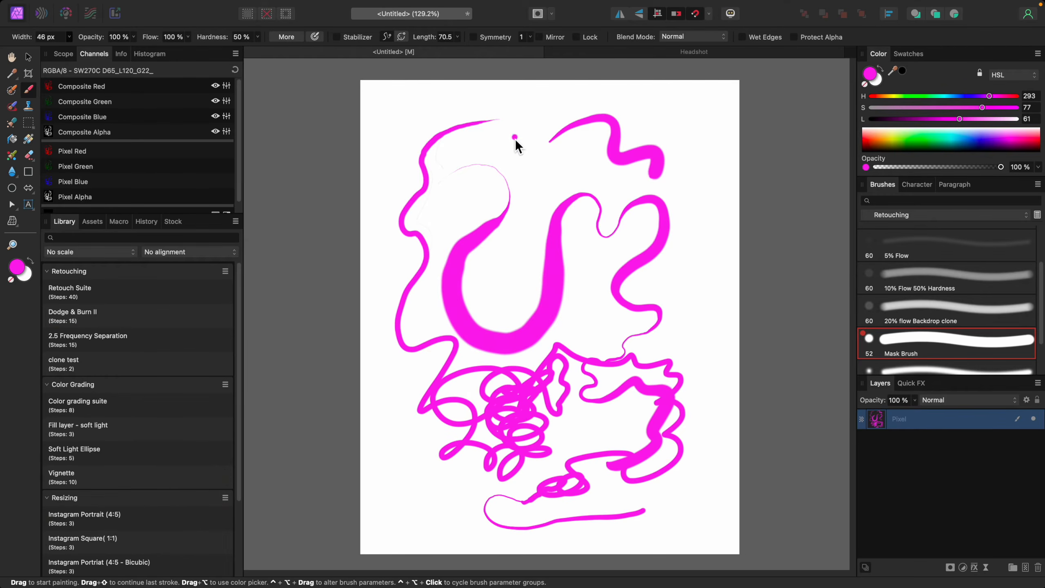
pyautogui.moveTo(516, 140)
pyautogui.mouseDown()
pyautogui.moveTo(560, 159)
pyautogui.moveTo(533, 240)
pyautogui.moveTo(544, 268)
pyautogui.moveTo(590, 292)
pyautogui.mouseUp()
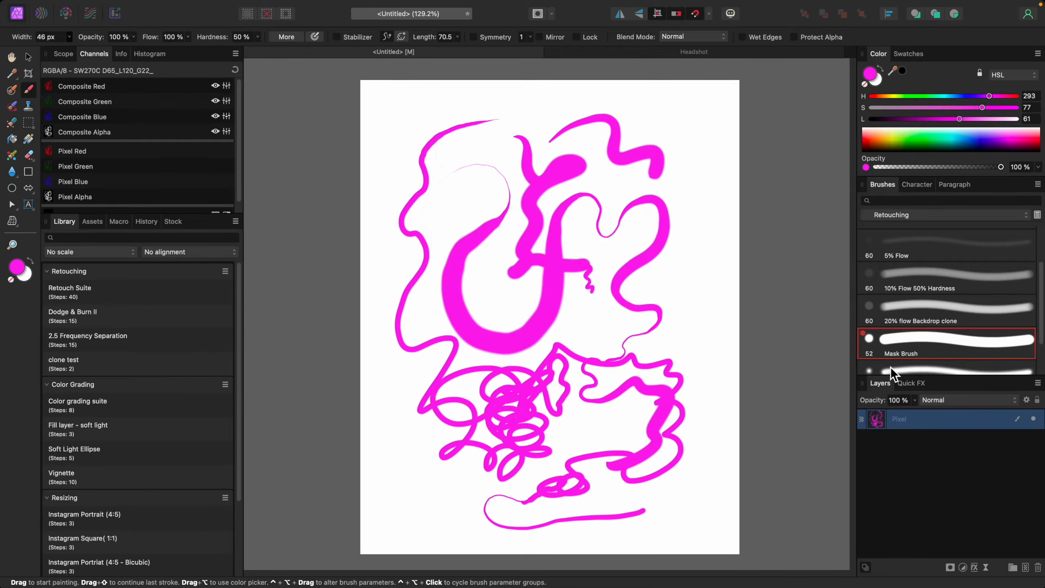
pyautogui.press('Delete')
pyautogui.press('super+shift+n')
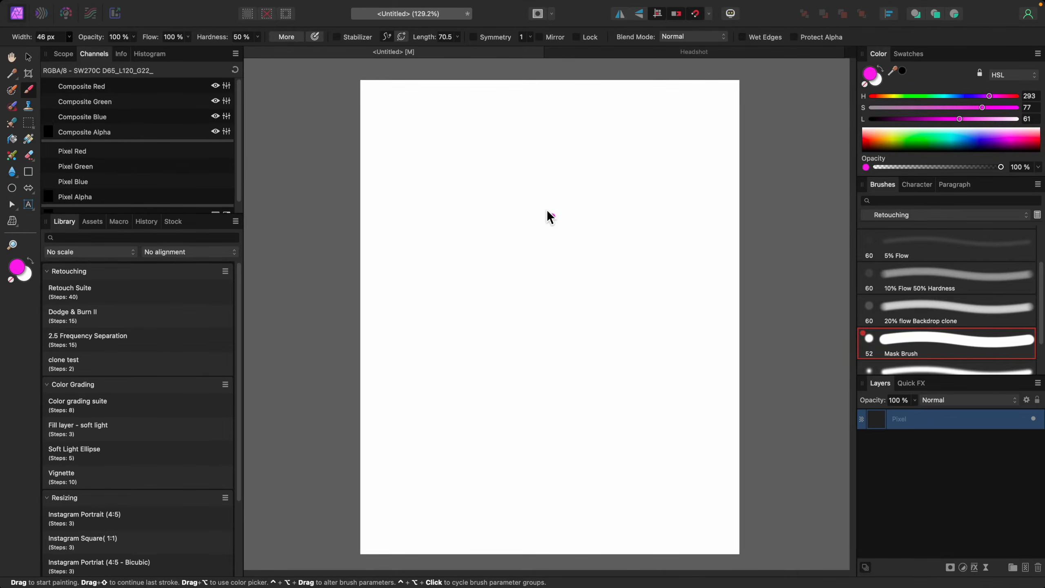
# - Test Pressure hold with long, even-width magenta squiggles and a single dab, undo the dab and delete the painted layer
pyautogui.moveTo(472, 246)
pyautogui.mouseDown()
pyautogui.moveTo(531, 202)
pyautogui.moveTo(566, 212)
pyautogui.moveTo(565, 259)
pyautogui.moveTo(625, 241)
pyautogui.moveTo(508, 140)
pyautogui.moveTo(700, 216)
pyautogui.moveTo(535, 414)
pyautogui.moveTo(473, 329)
pyautogui.moveTo(432, 227)
pyautogui.moveTo(476, 108)
pyautogui.moveTo(642, 117)
pyautogui.moveTo(704, 155)
pyautogui.moveTo(666, 222)
pyautogui.moveTo(648, 324)
pyautogui.mouseUp()
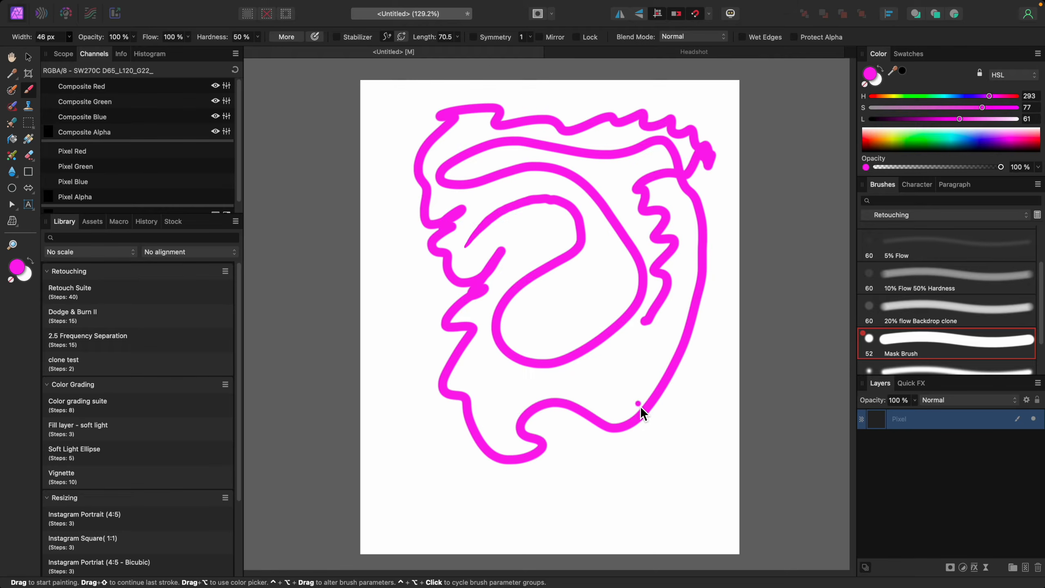
pyautogui.moveTo(645, 405); pyautogui.dragTo(654, 395)
pyautogui.click(569, 464)
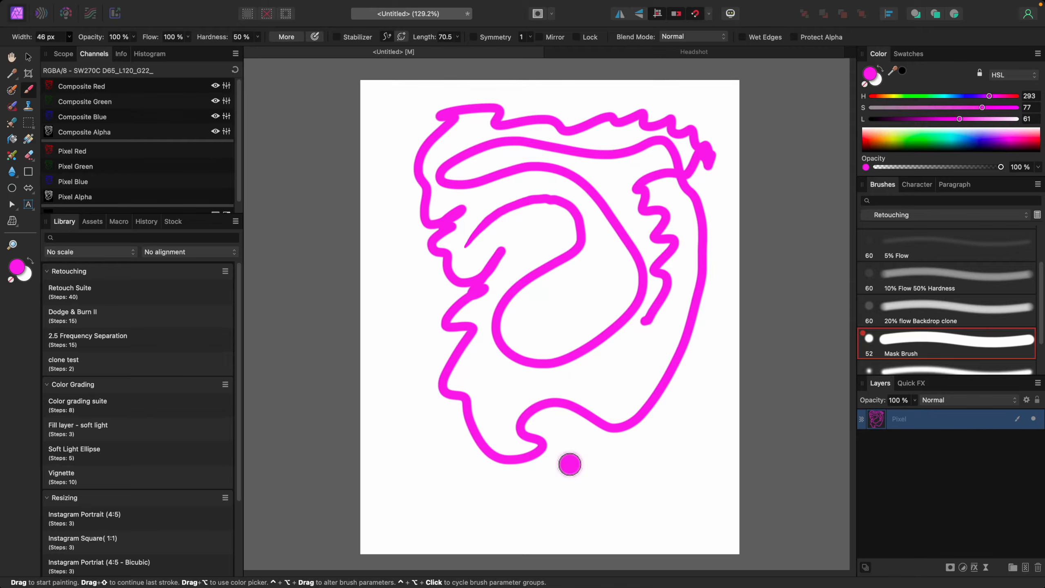
pyautogui.press('super+z')
pyautogui.press('Delete')
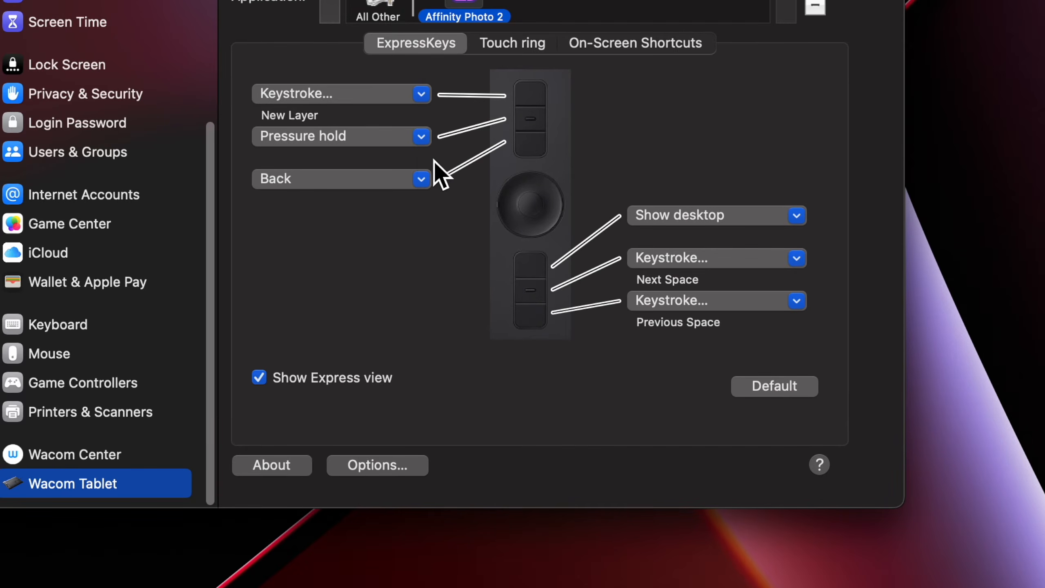
# - Change the second ExpressKey in the Wacom settings from Pressure hold to Zoom, accepting the preset zoom speed
pyautogui.click(421, 138)
pyautogui.moveTo(393, 256)
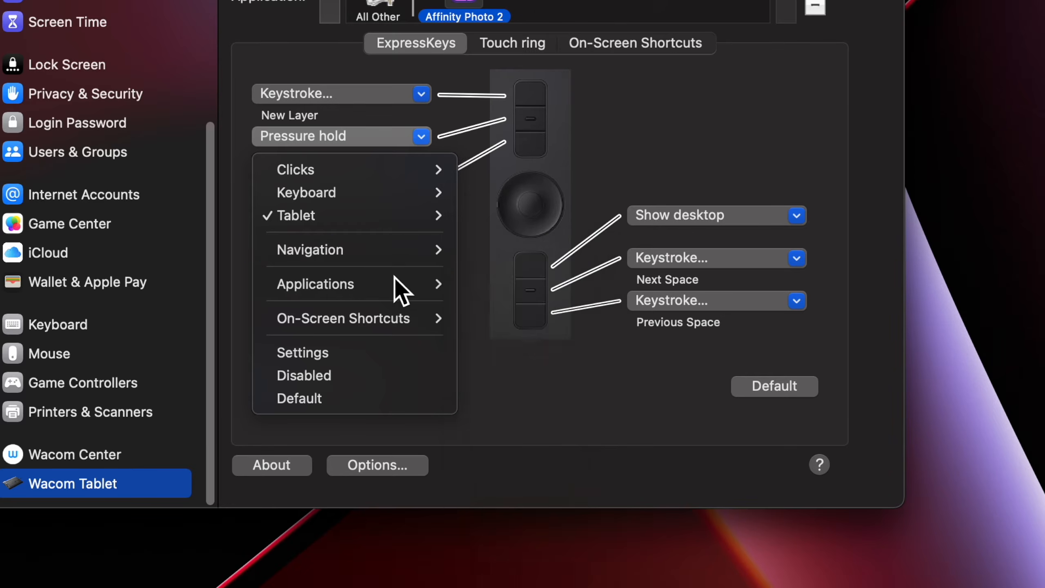
pyautogui.moveTo(394, 283)
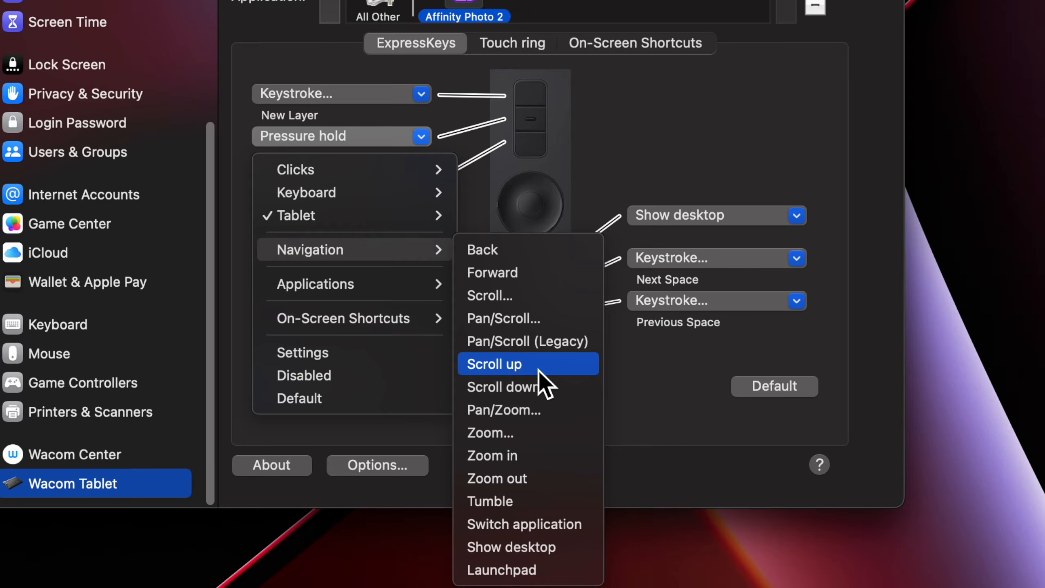
pyautogui.click(531, 433)
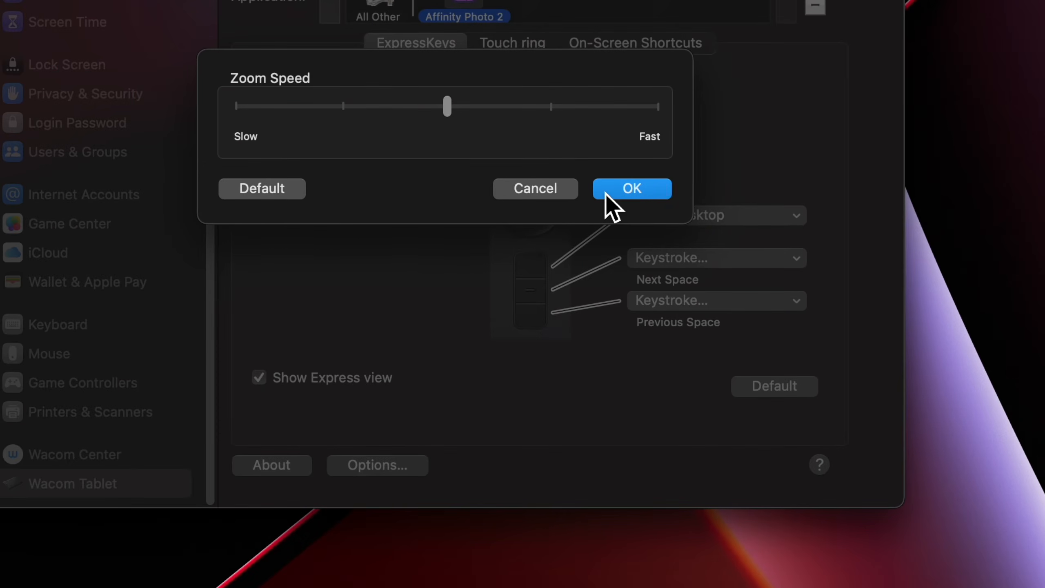
pyautogui.click(606, 194)
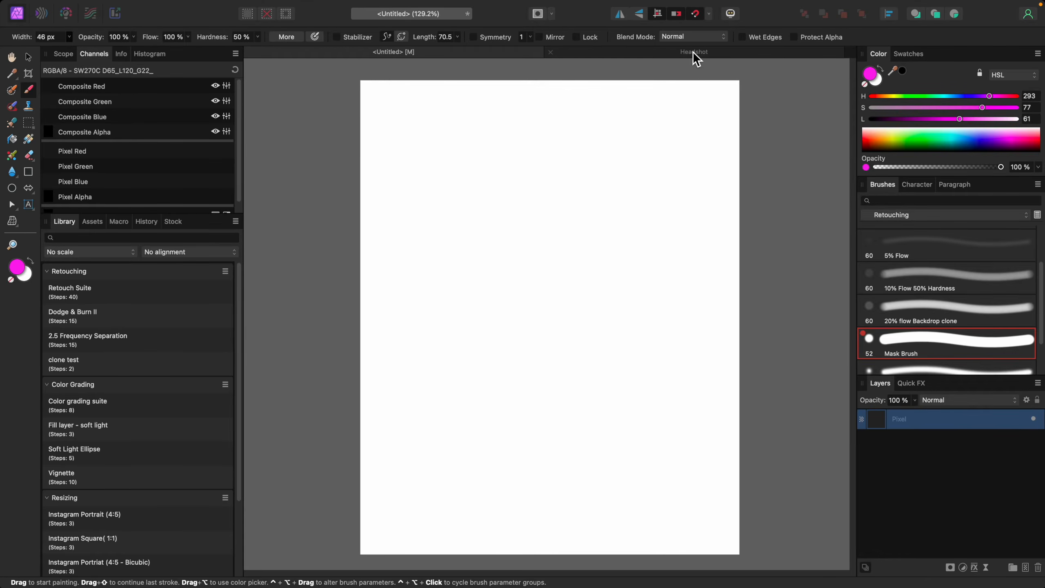
# - In Affinity Photo 2, test the Zoom ExpressKey by zooming the Headshot portrait in and out and panning across it
pyautogui.click(693, 52)
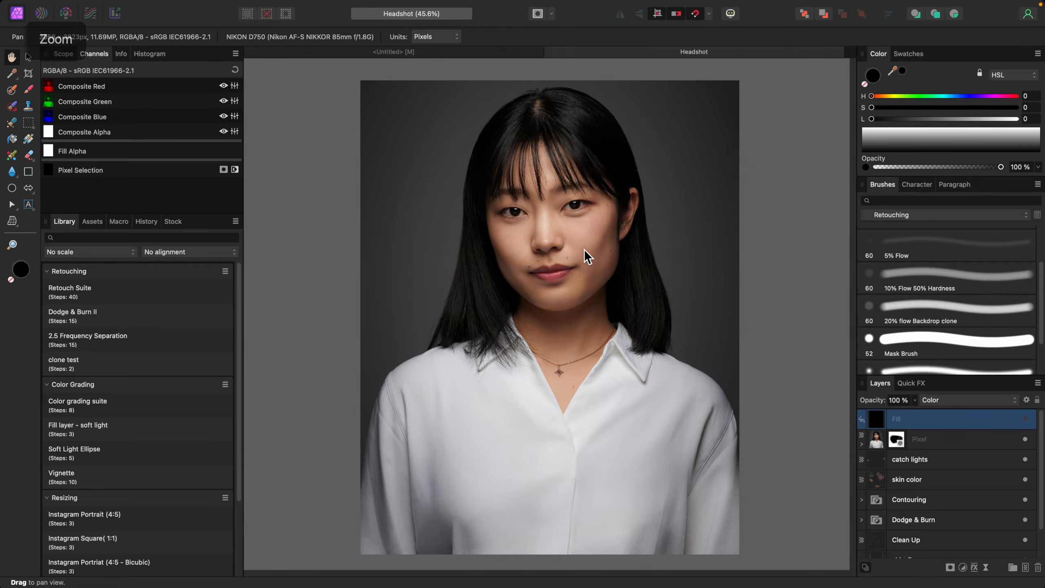
pyautogui.scroll(-10, 585, 249)
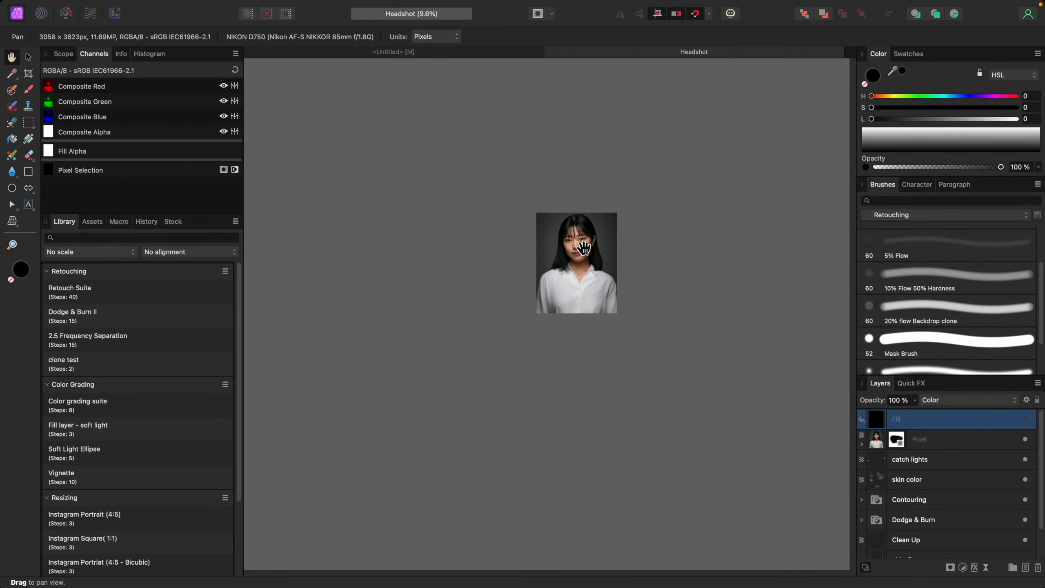
pyautogui.scroll(15, 584, 249)
pyautogui.scroll(-8, 584, 248)
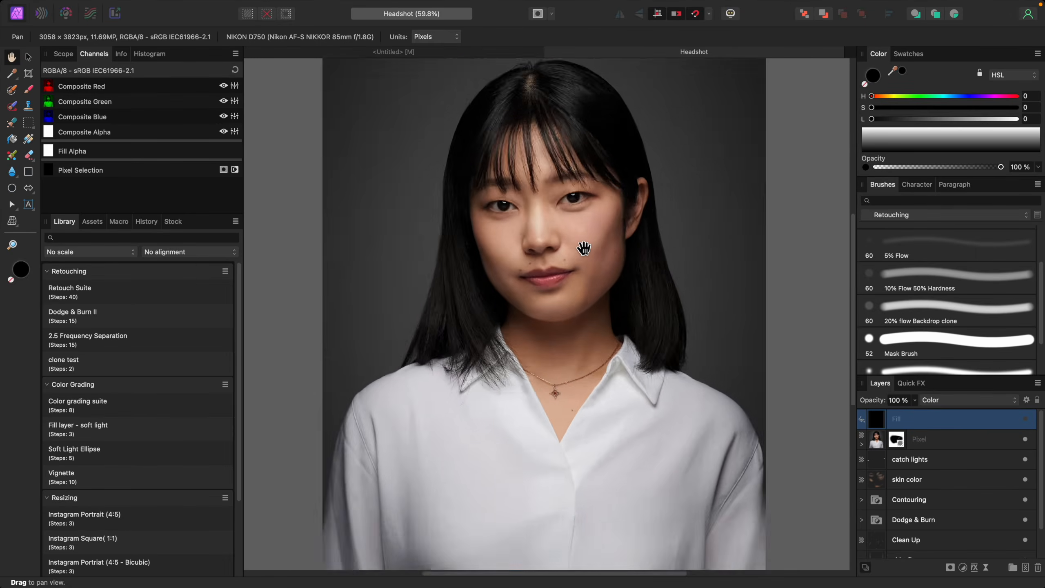
pyautogui.scroll(6, 584, 248)
pyautogui.scroll(-5, 584, 248)
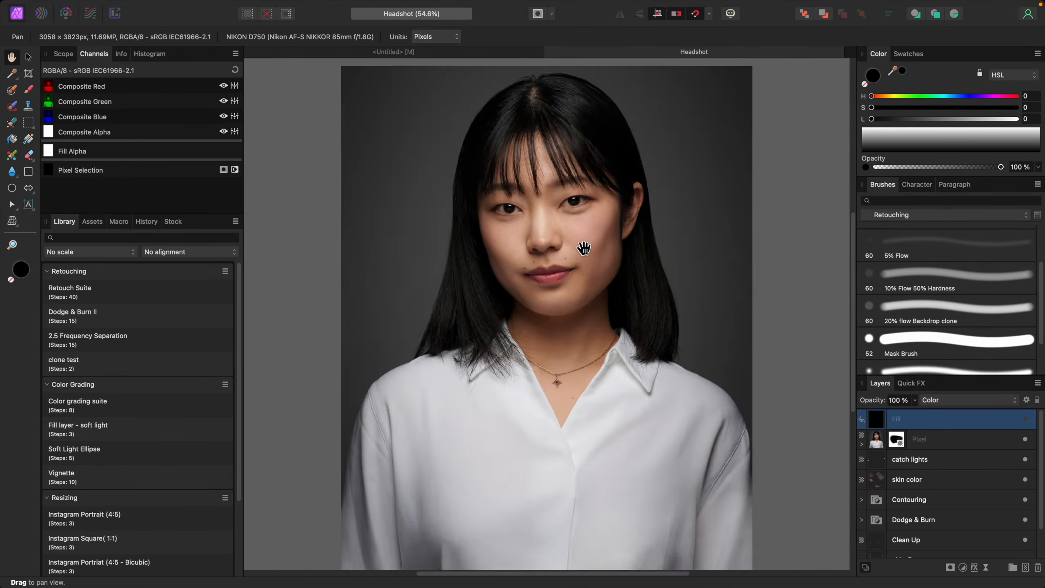
pyautogui.scroll(3, 684, 402)
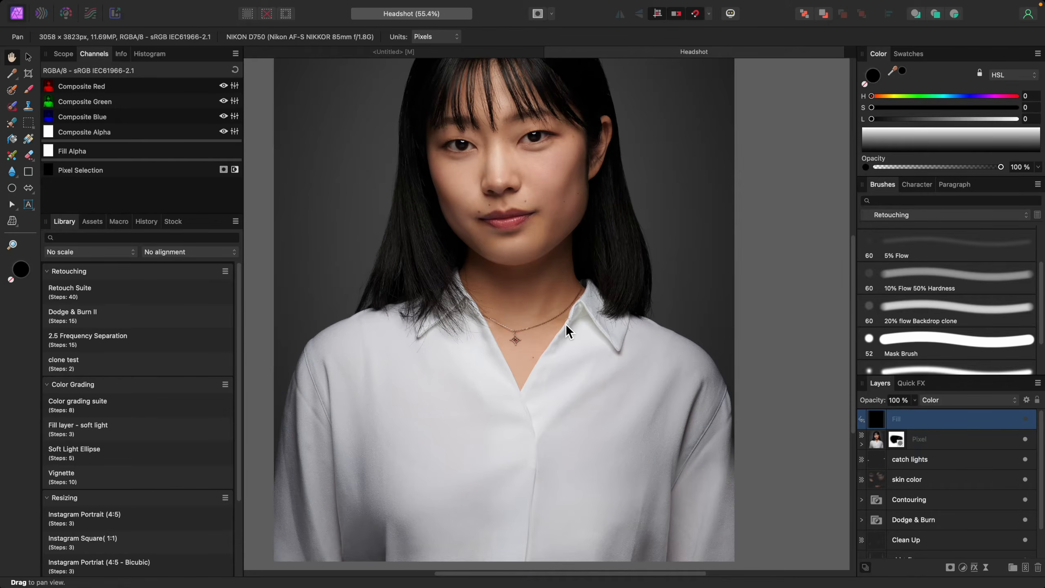
pyautogui.scroll(5, 566, 324)
pyautogui.scroll(-5, 565, 324)
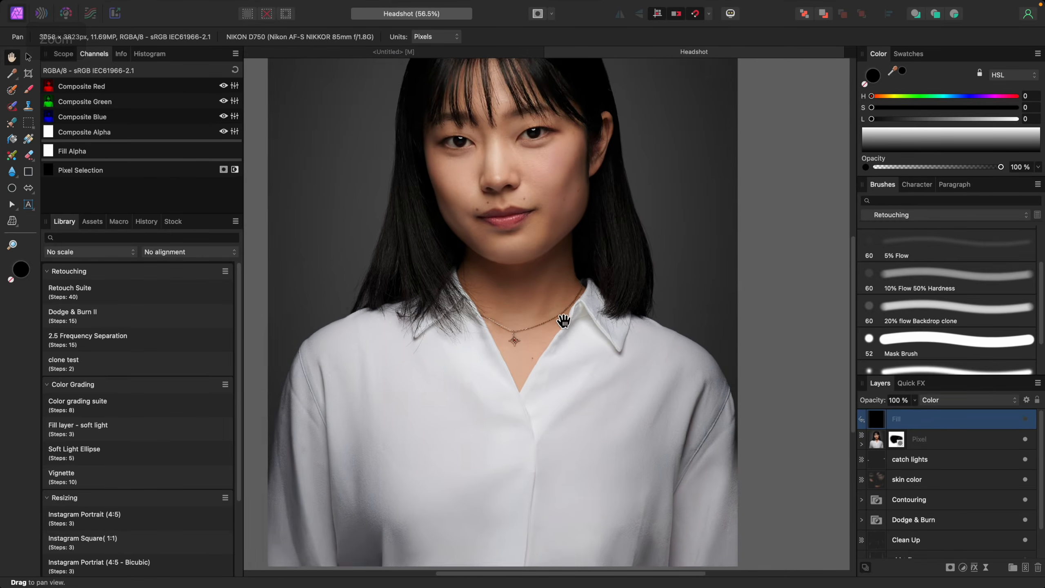
pyautogui.scroll(-3, 564, 321)
pyautogui.scroll(4, 564, 322)
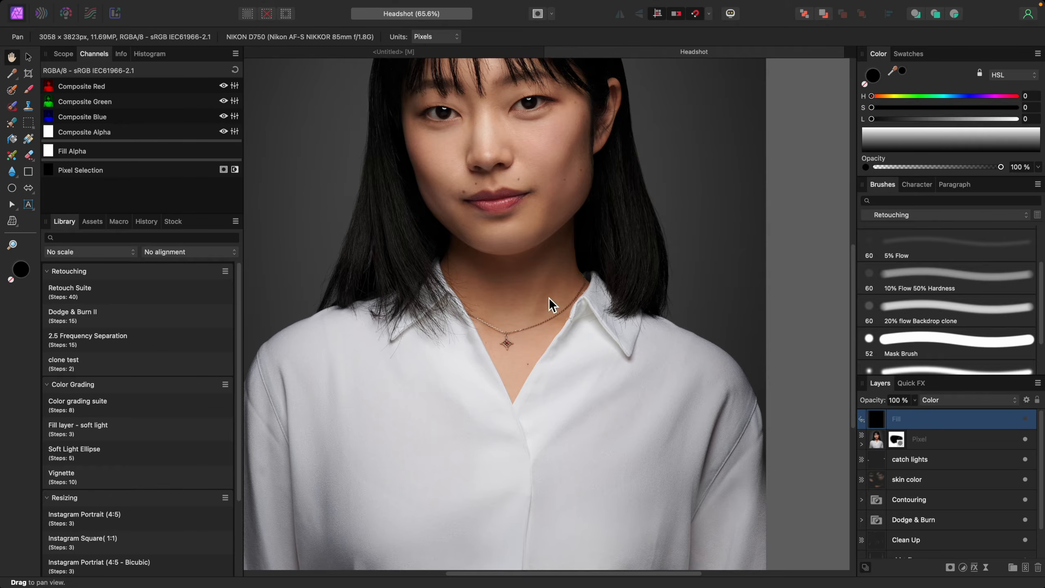
pyautogui.moveTo(551, 305); pyautogui.dragTo(586, 377)
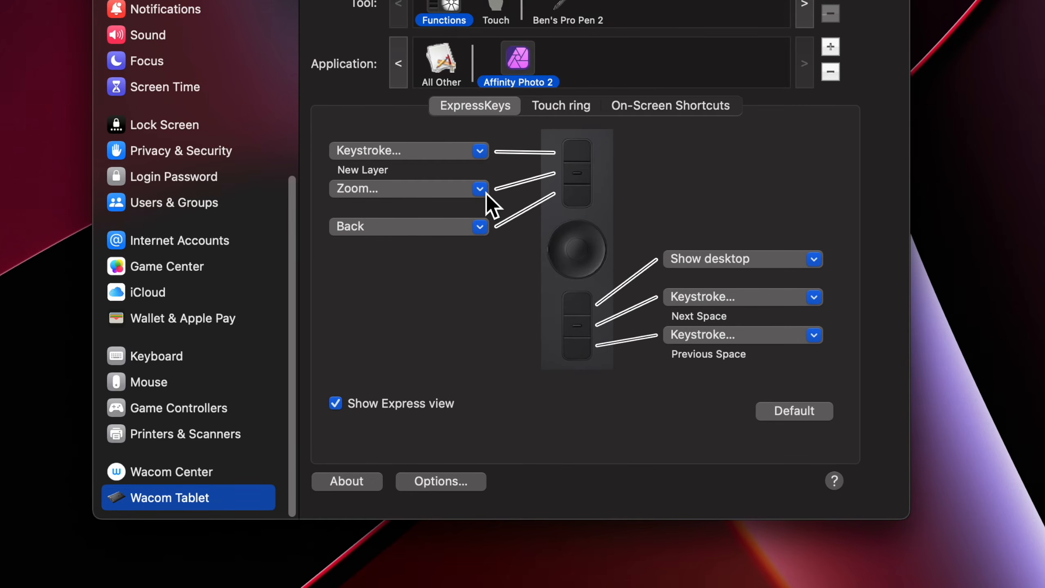
# - Change the second ExpressKey in the Wacom settings from Zoom to the Brush tools on-screen shortcuts
pyautogui.click(486, 193)
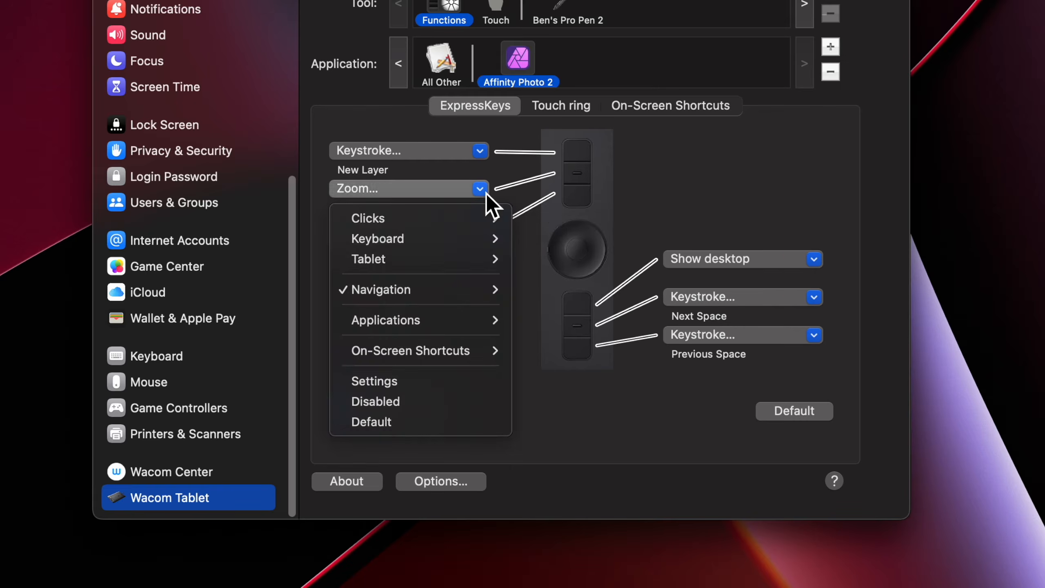
pyautogui.moveTo(462, 293)
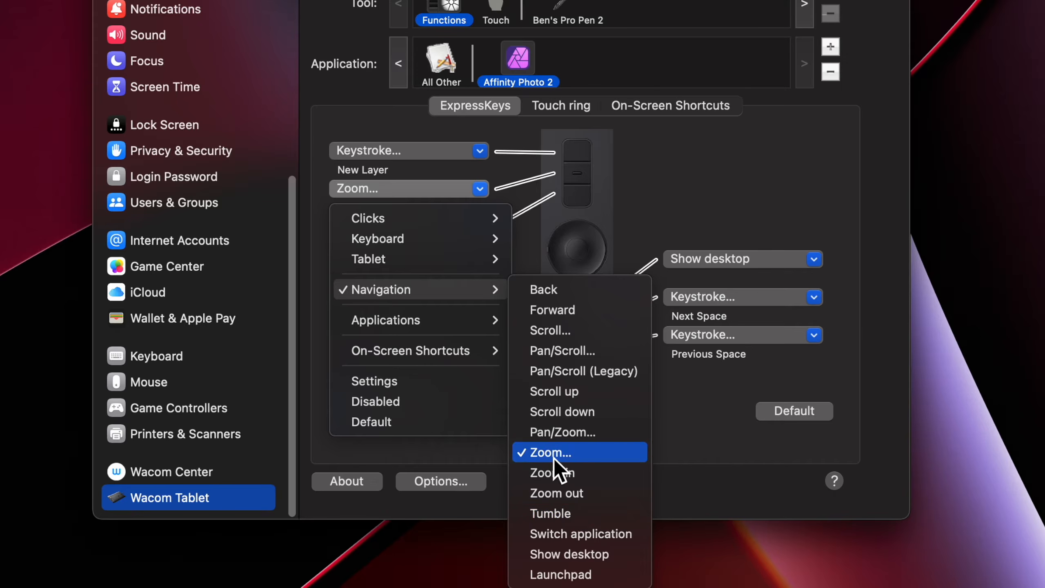
pyautogui.click(577, 456)
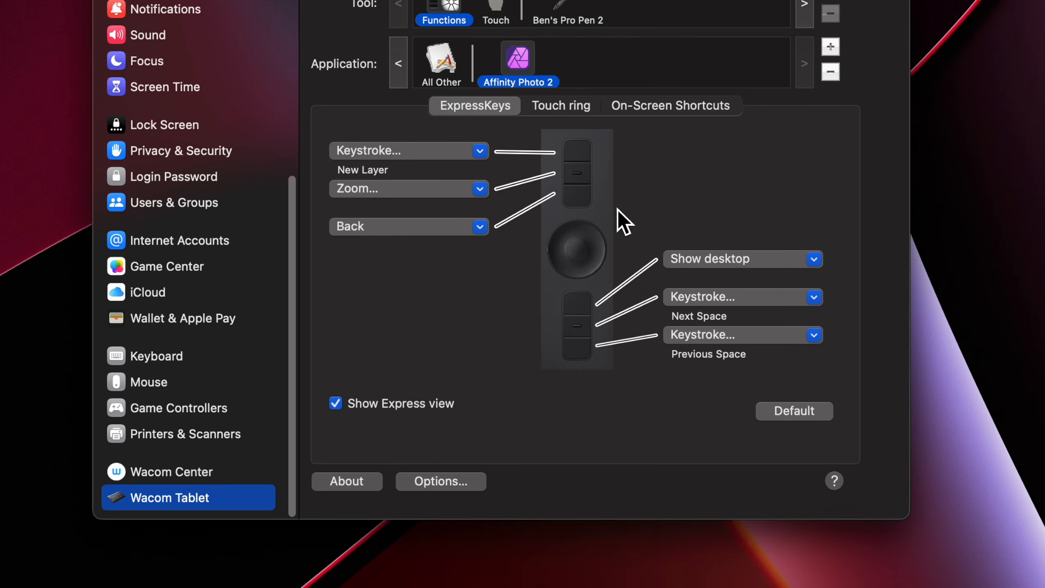
pyautogui.click(482, 189)
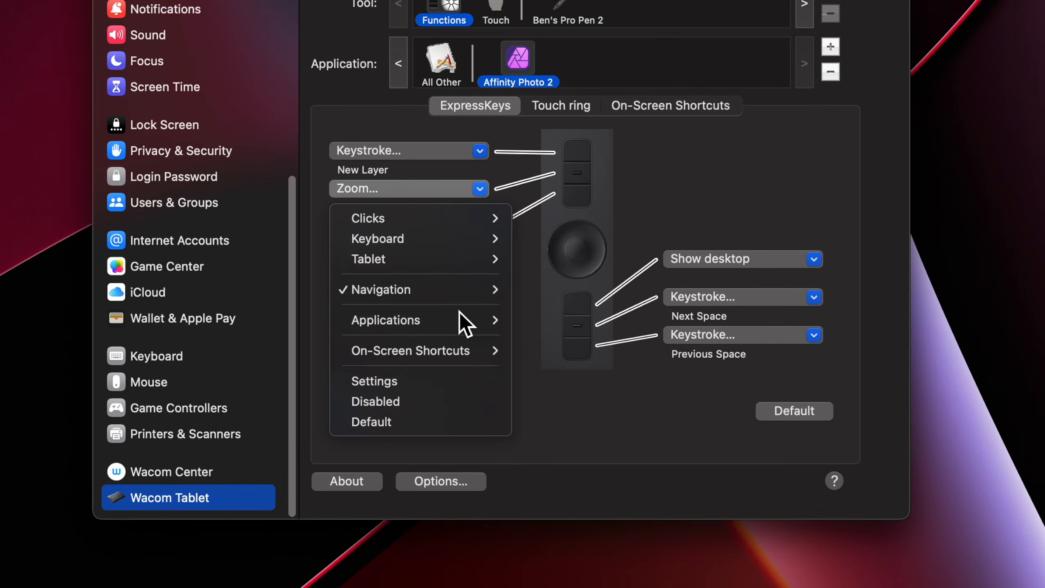
pyautogui.moveTo(459, 325)
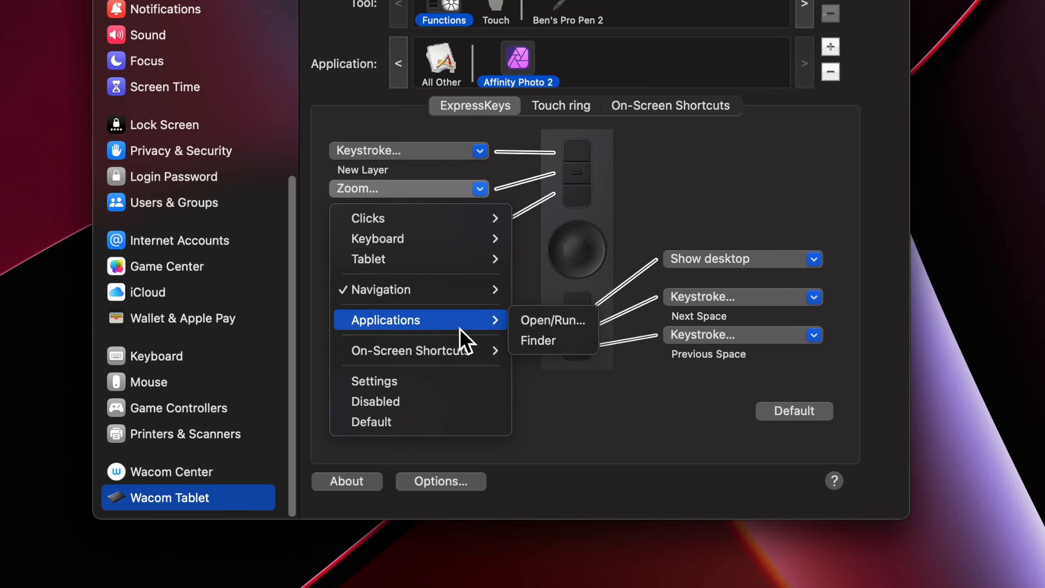
pyautogui.moveTo(462, 361)
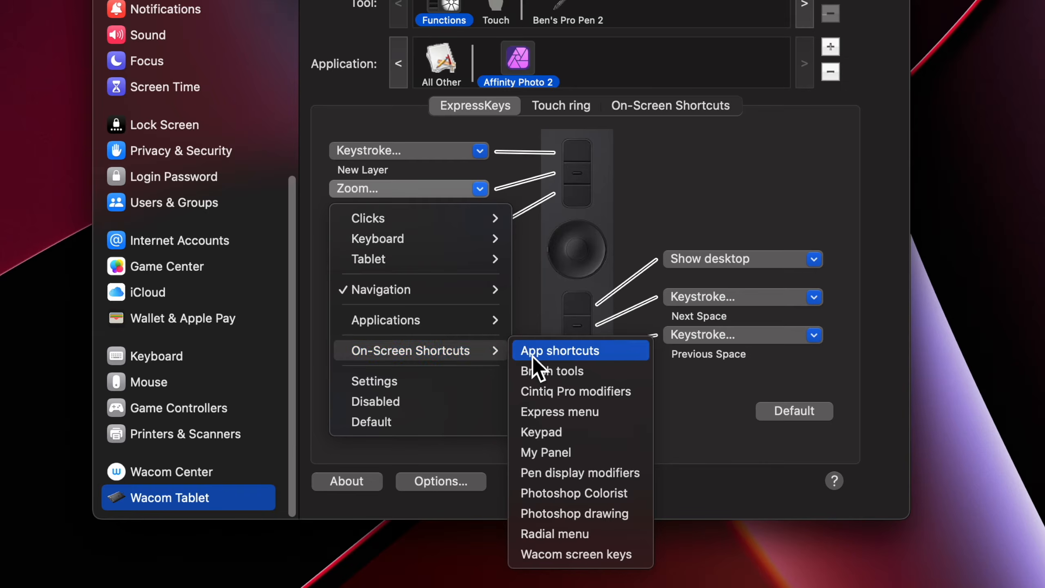
pyautogui.click(576, 377)
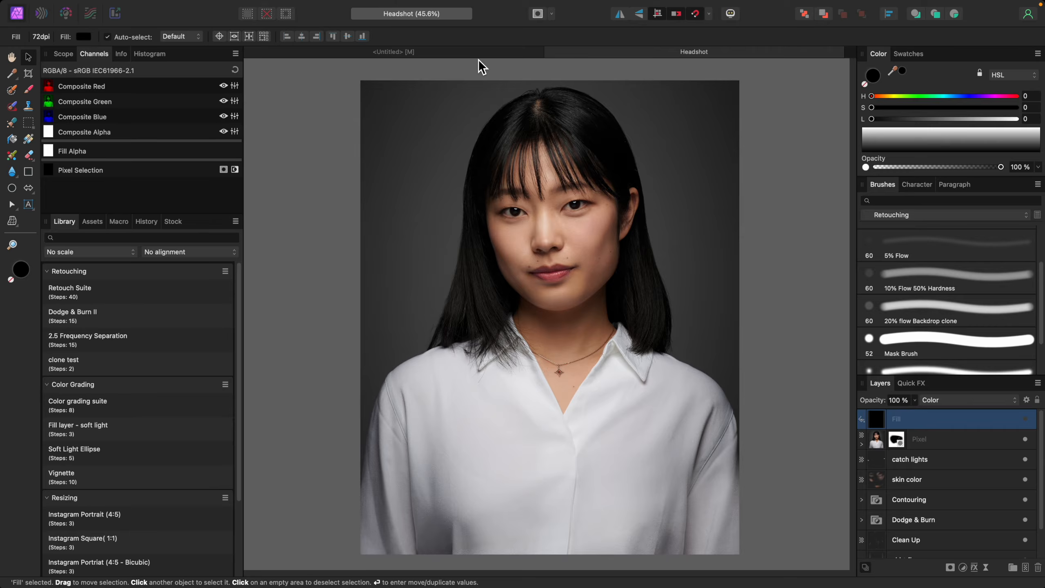
# - In Affinity Photo 2's untitled document, bring up the Brush tools on-screen shortcuts and place them beside the white canvas
pyautogui.click(475, 52)
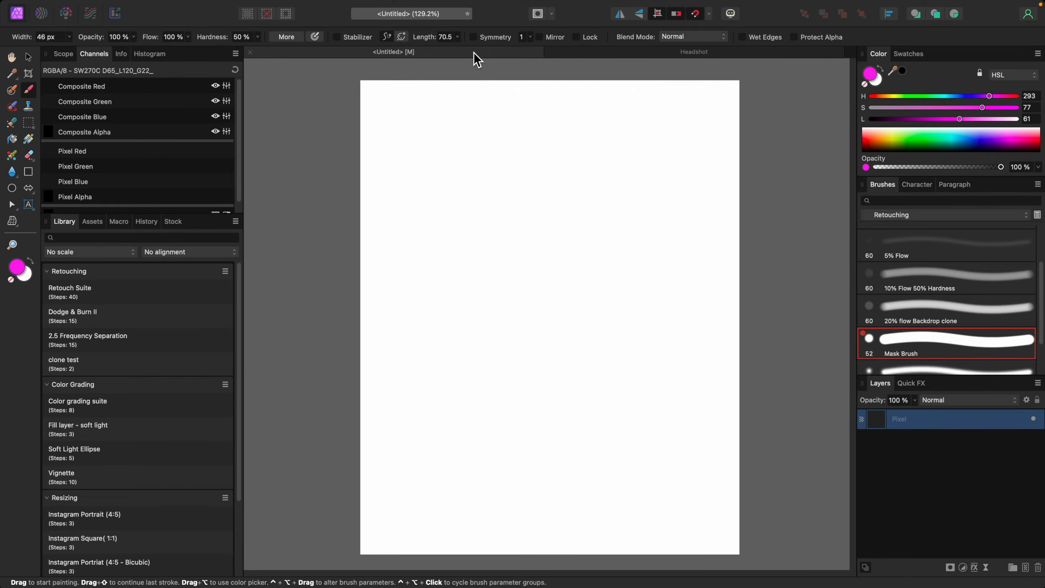
pyautogui.press('F2')
pyautogui.moveTo(458, 118)
pyautogui.mouseDown()
pyautogui.moveTo(284, 118)
pyautogui.moveTo(778, 112)
pyautogui.moveTo(289, 112)
pyautogui.mouseUp()
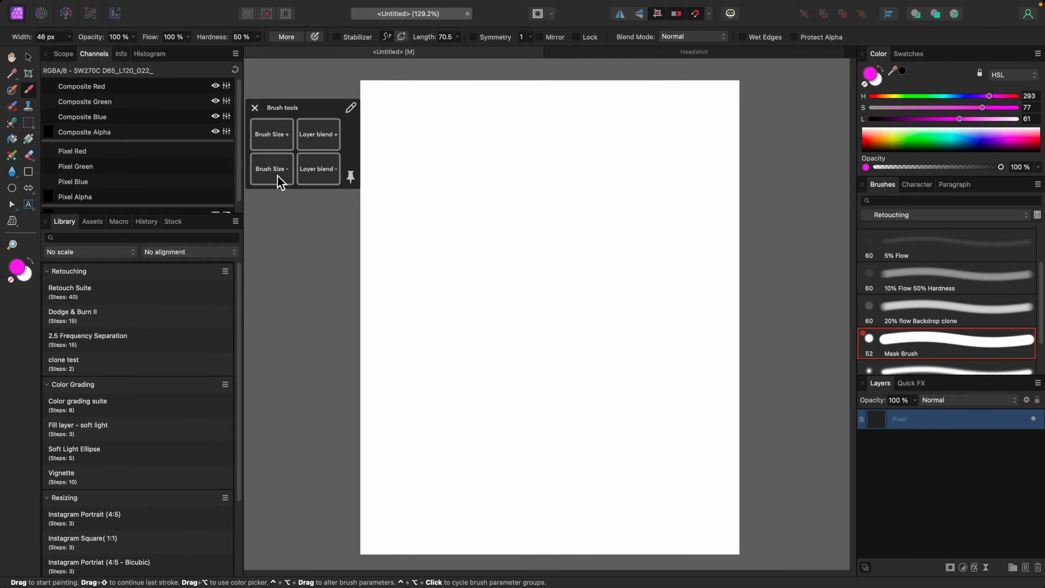
# - Try Brush Size + and Brush Size - with a magenta dab on the canvas, undo the dab and close the Brush tools shortcuts
pyautogui.click(279, 139)
pyautogui.click(280, 177)
pyautogui.press('[')
pyautogui.press(']')
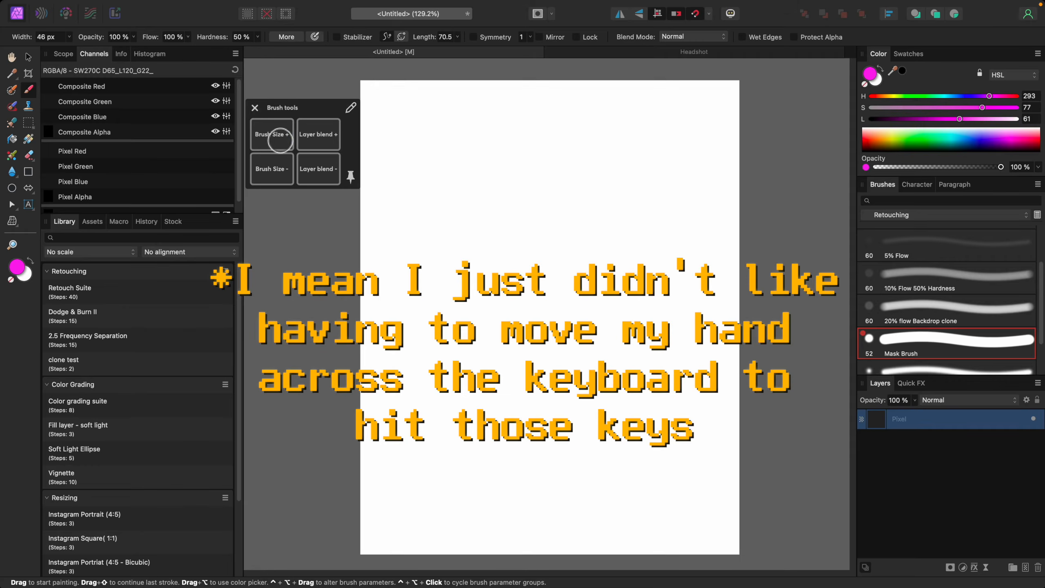
pyautogui.click(280, 142)
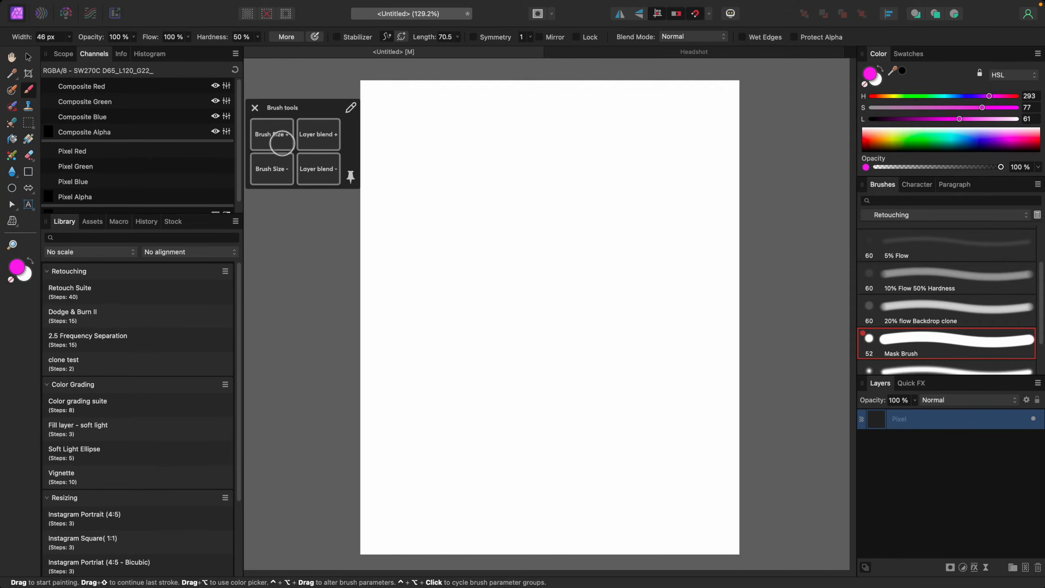
pyautogui.moveTo(519, 196); pyautogui.dragTo(529, 204)
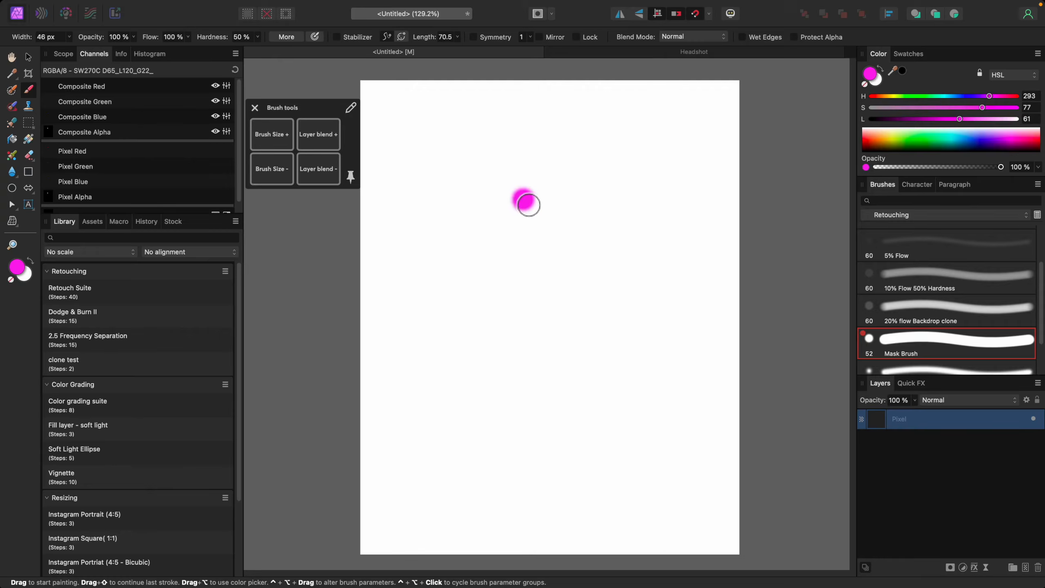
pyautogui.press('super+z')
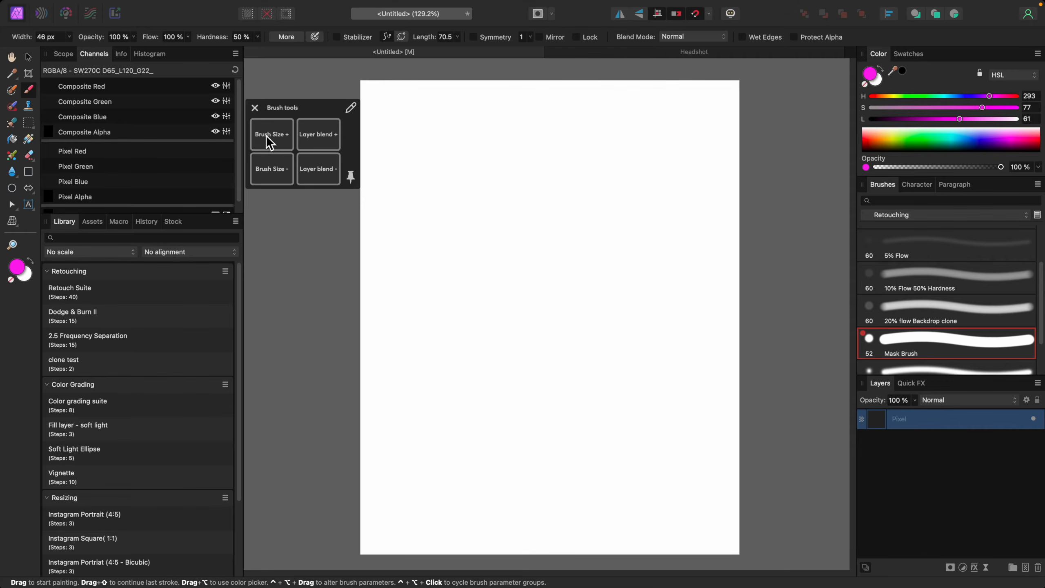
pyautogui.click(255, 108)
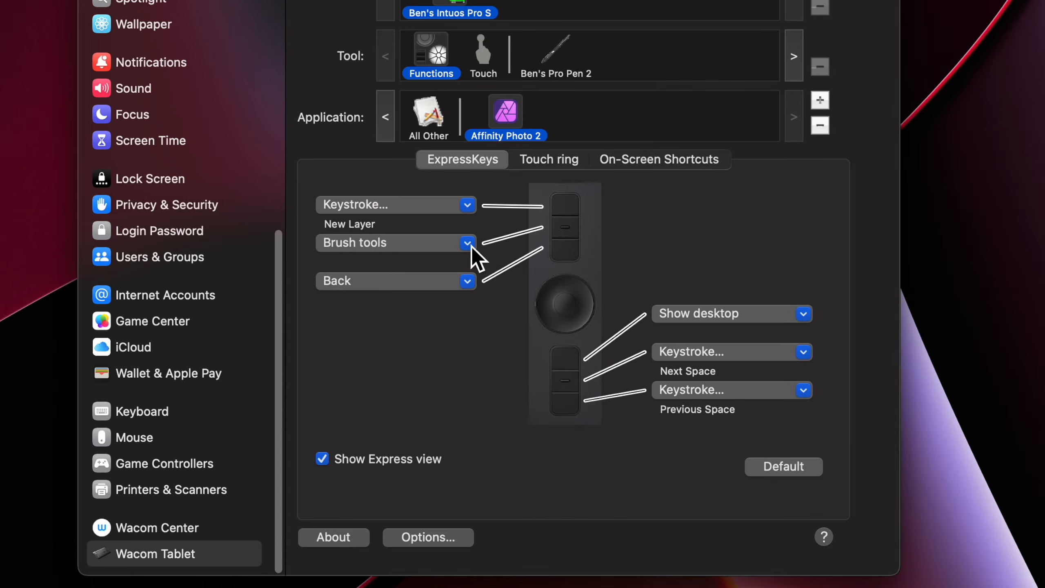
# - Change the second ExpressKey in the Wacom settings from Brush tools to the Photoshop Colorist on-screen shortcuts
pyautogui.click(468, 243)
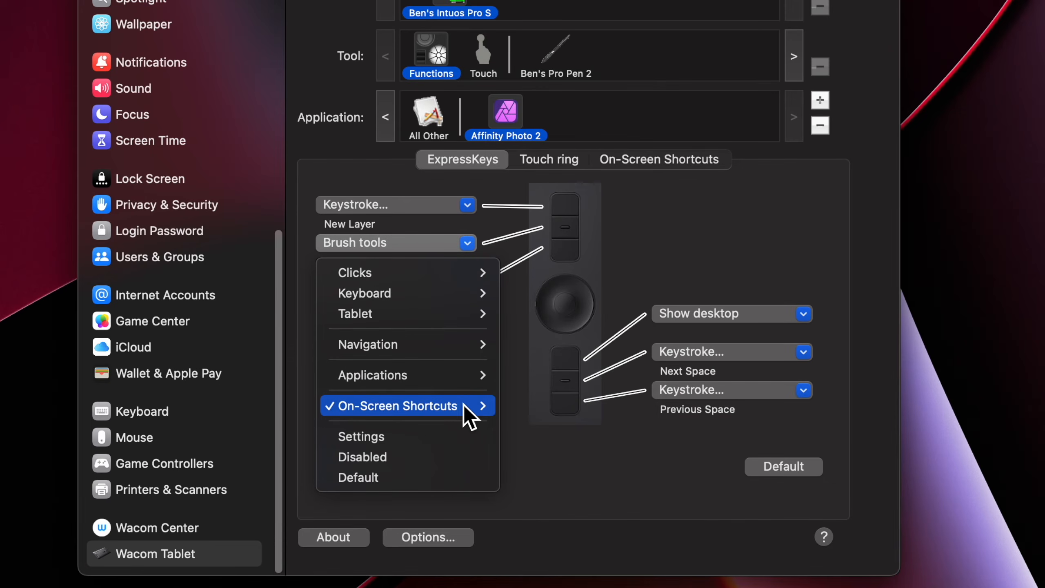
pyautogui.moveTo(477, 407)
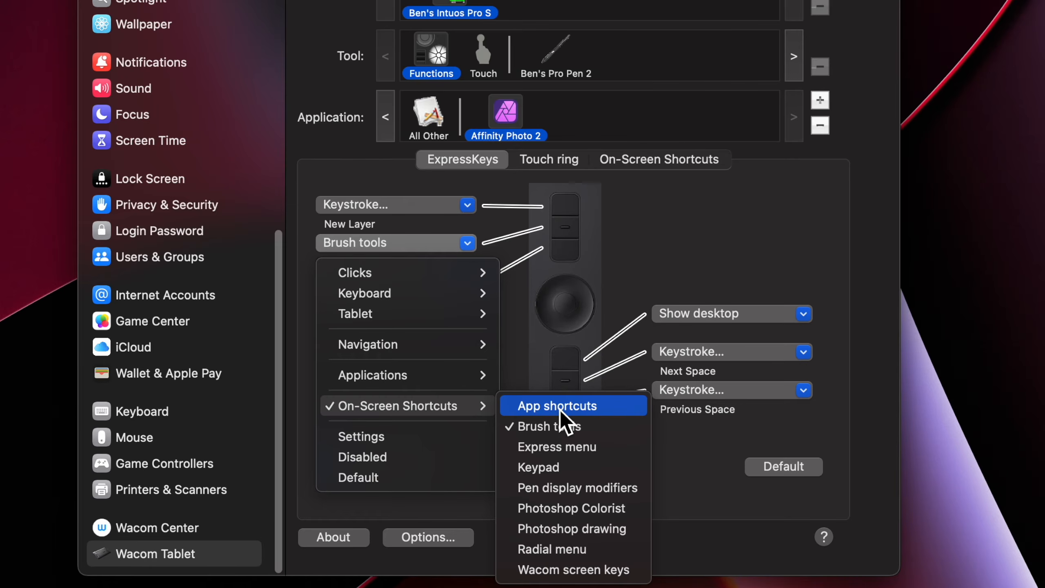
pyautogui.click(580, 511)
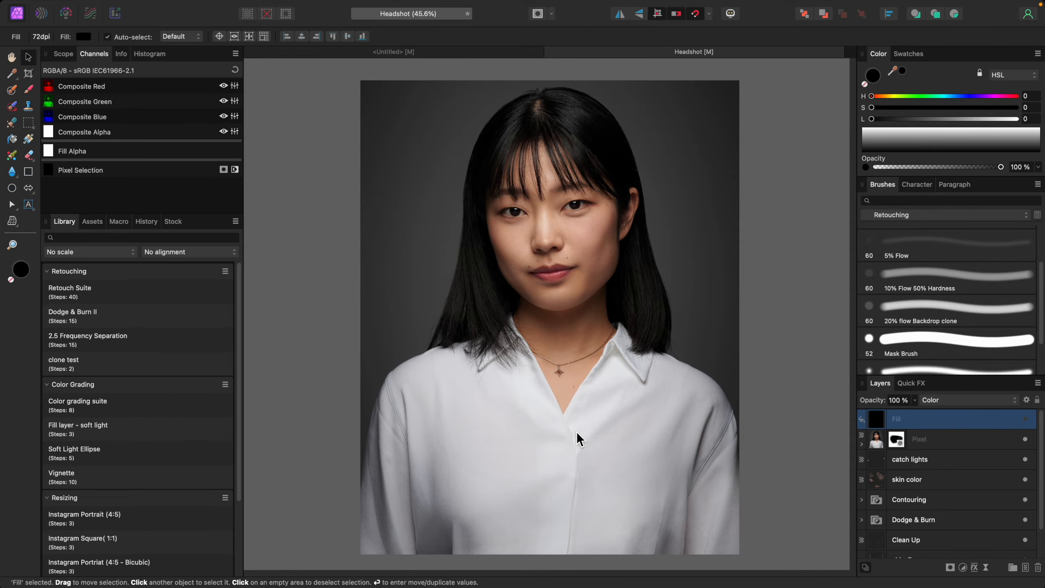
# - In Affinity Photo 2, bring up the Photoshop Colorist shortcuts over the Headshot portrait, shift them slightly and close them
pyautogui.press('F1')
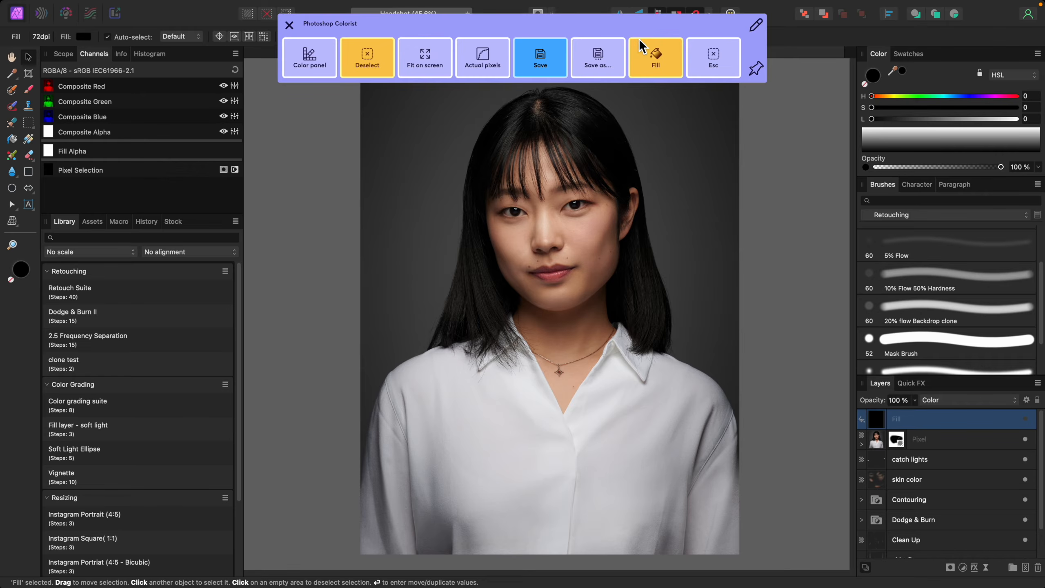
pyautogui.moveTo(624, 34); pyautogui.dragTo(643, 72)
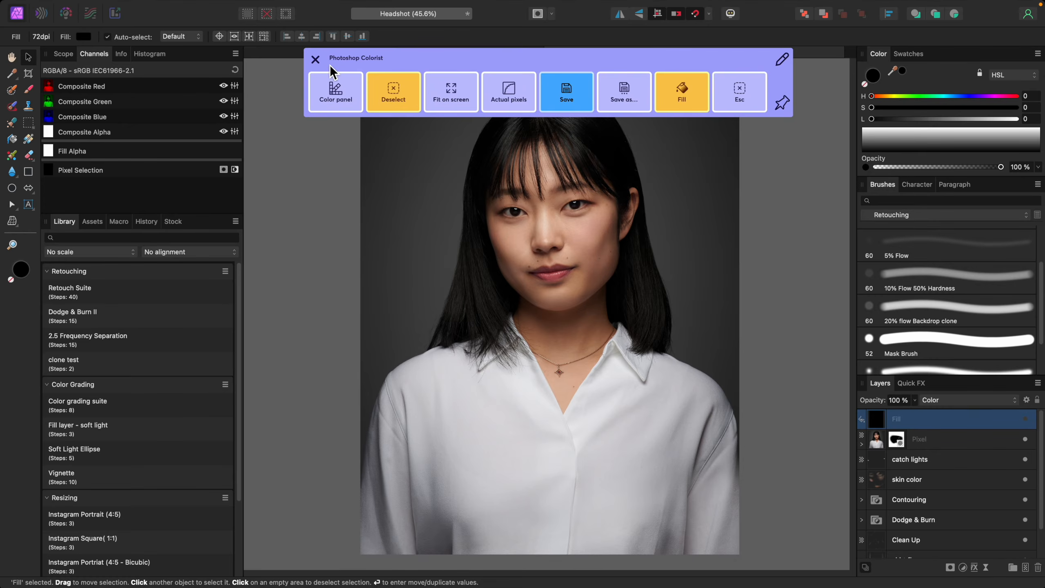
pyautogui.click(319, 61)
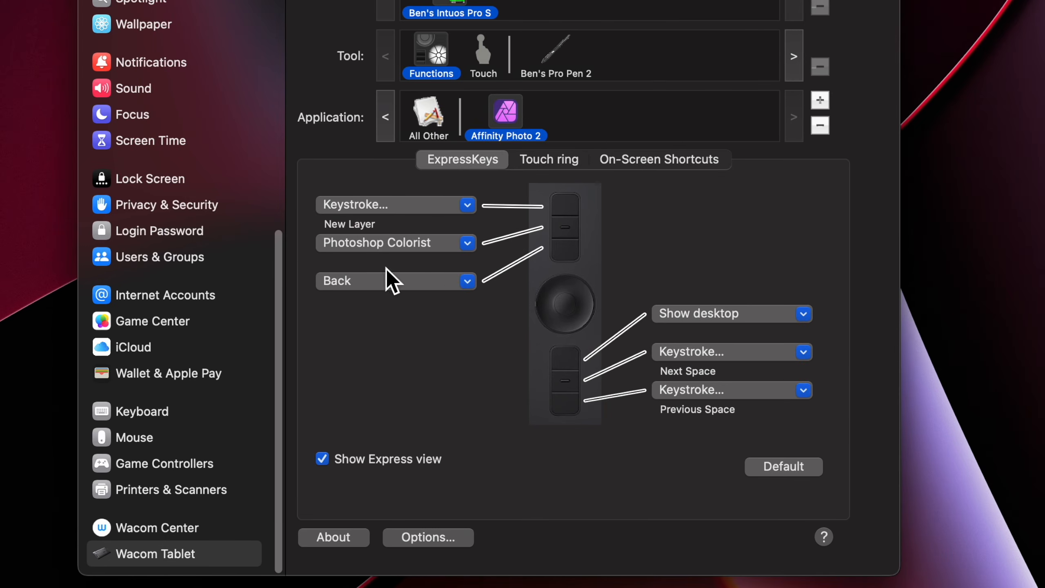
# - Assign the Express menu on-screen shortcuts to the second ExpressKey in the Wacom settings
pyautogui.click(468, 243)
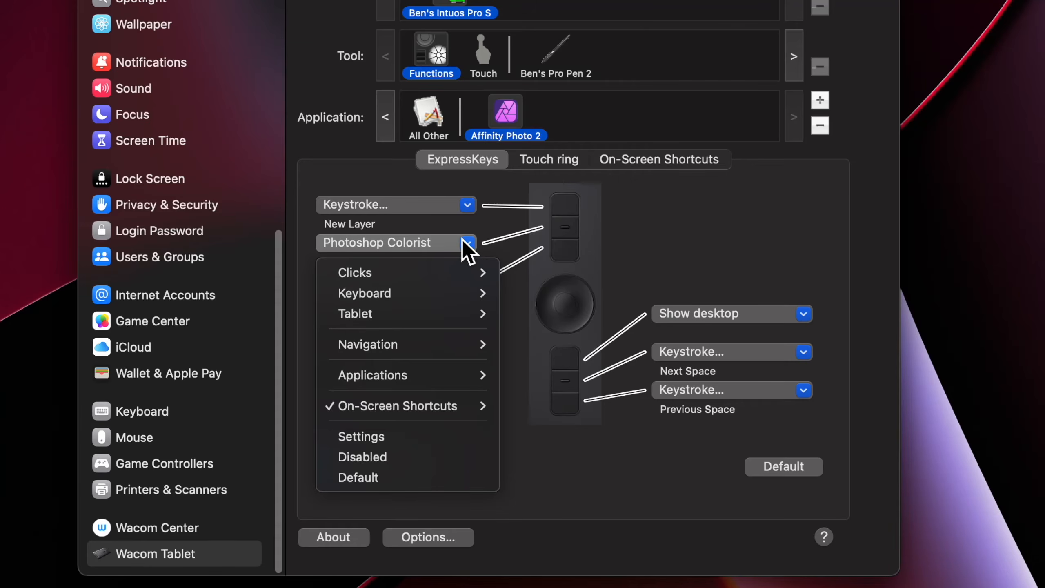
pyautogui.moveTo(469, 409)
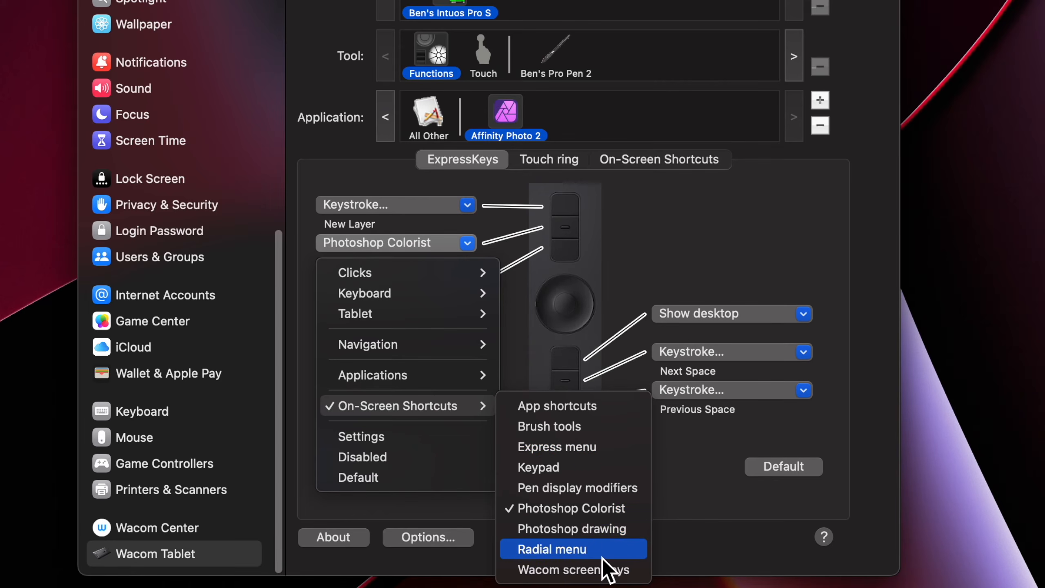
pyautogui.click(596, 453)
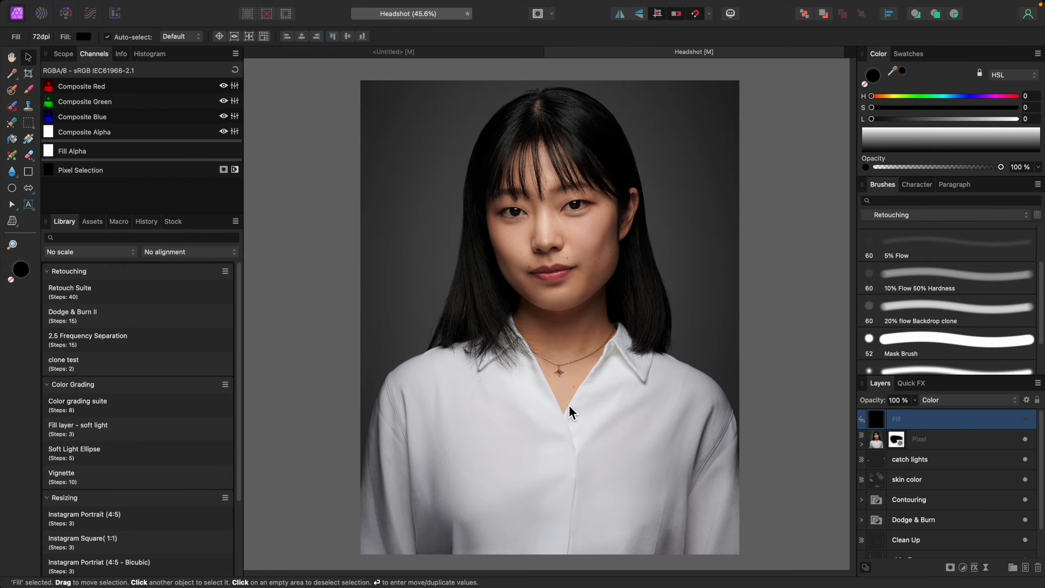
# - In Affinity Photo 2, bring up the Express menu over the Headshot portrait and move it beside the face
pyautogui.rightClick(570, 406)
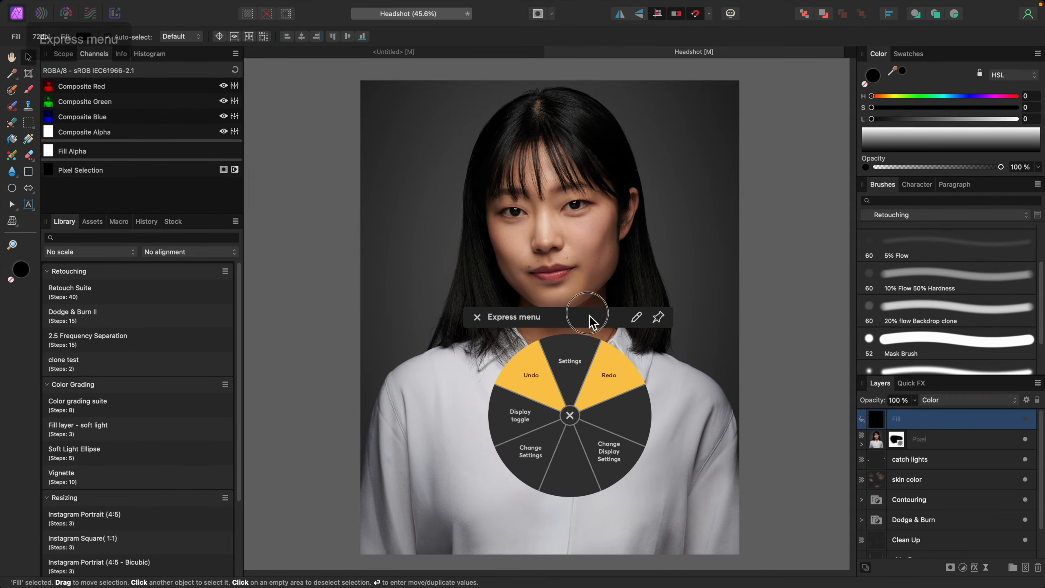
pyautogui.moveTo(591, 320); pyautogui.dragTo(346, 208)
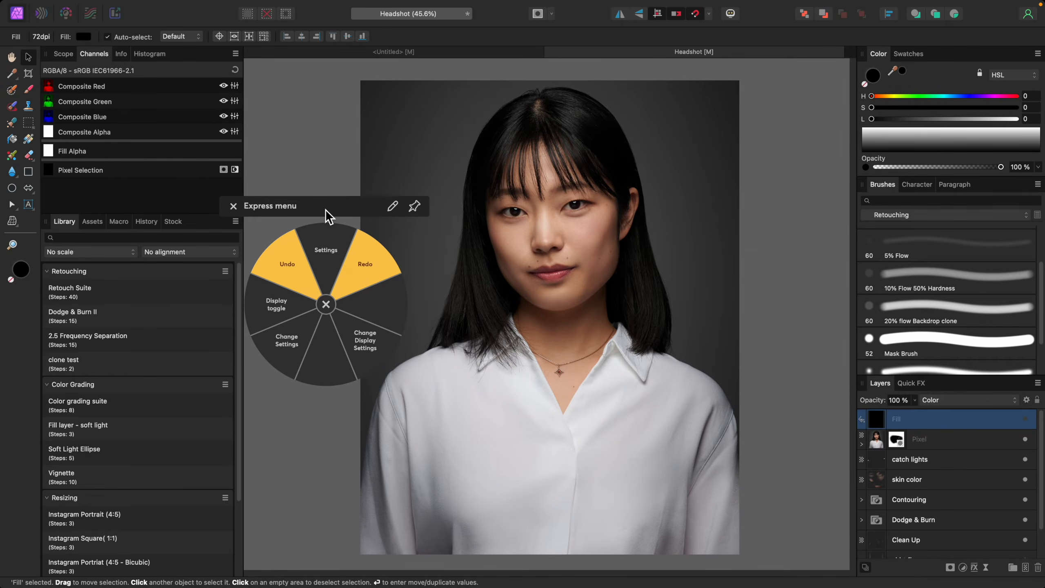
pyautogui.moveTo(326, 210); pyautogui.dragTo(324, 197)
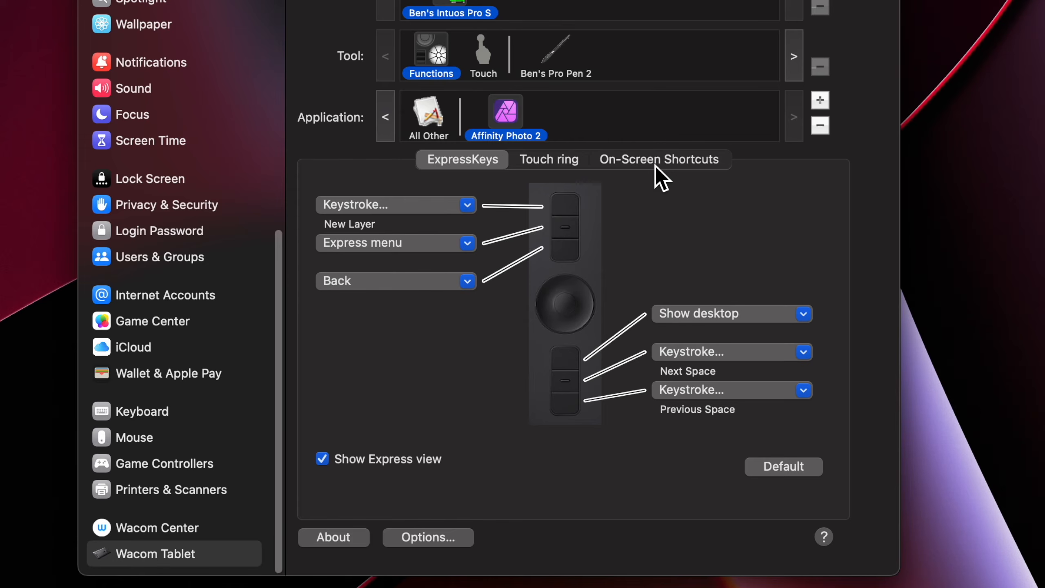
# - In the Wacom on-screen shortcuts settings, inspect the Brush tools panel's Brush Size + keystroke and leave it without saving
pyautogui.click(650, 164)
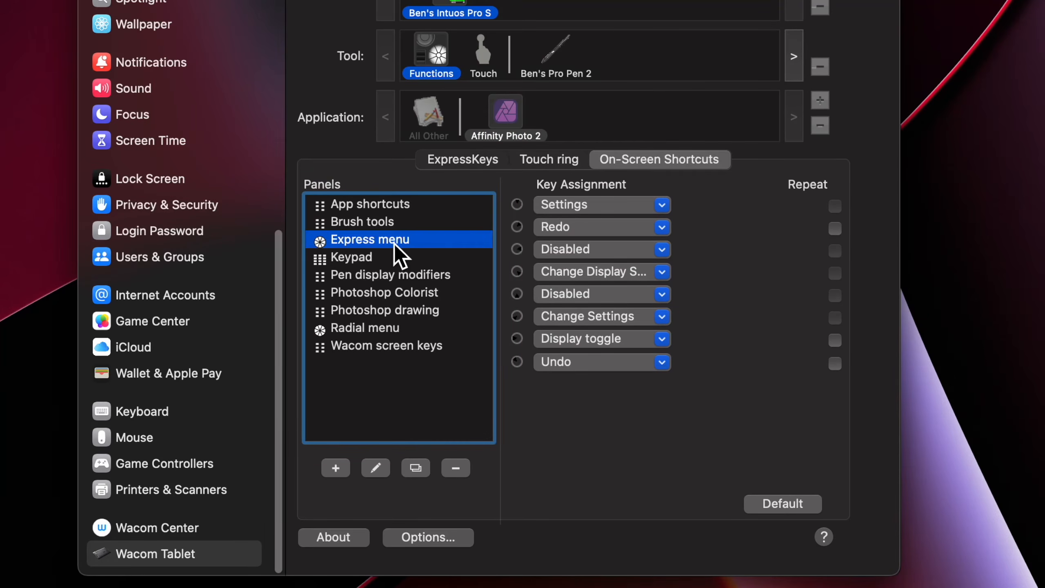
pyautogui.click(391, 222)
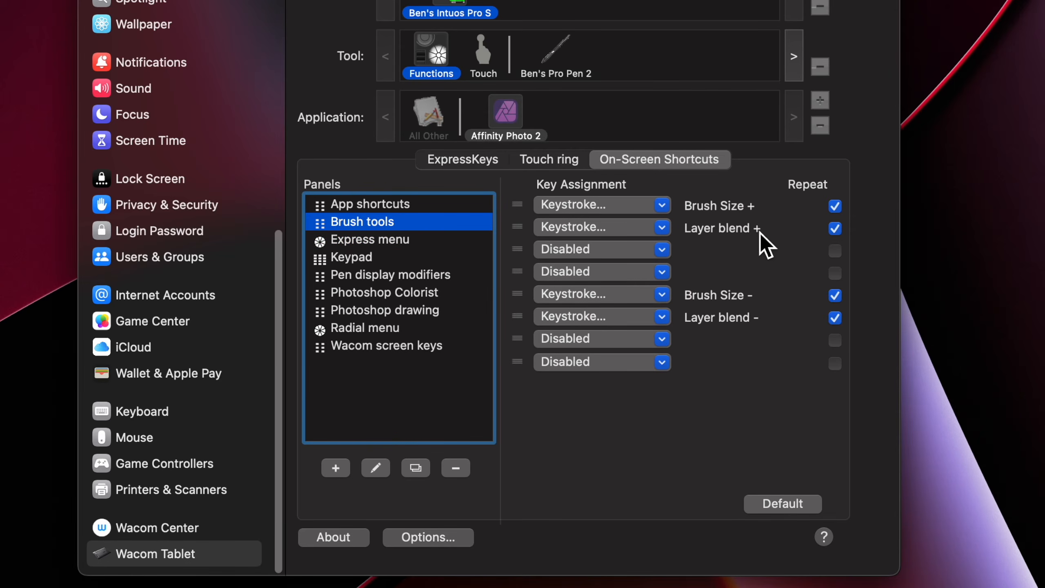
pyautogui.click(666, 207)
pyautogui.moveTo(665, 234)
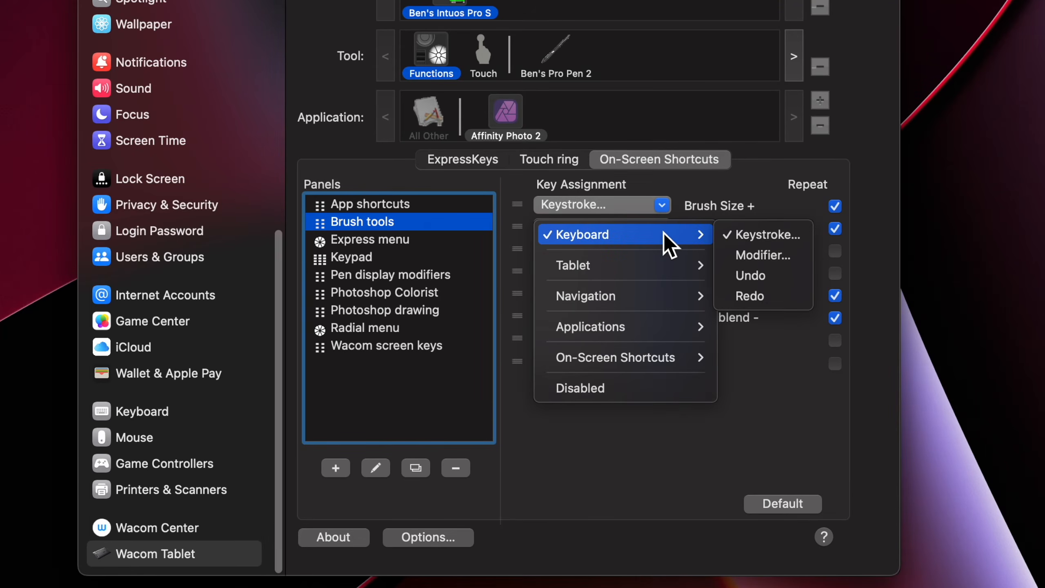
pyautogui.click(759, 234)
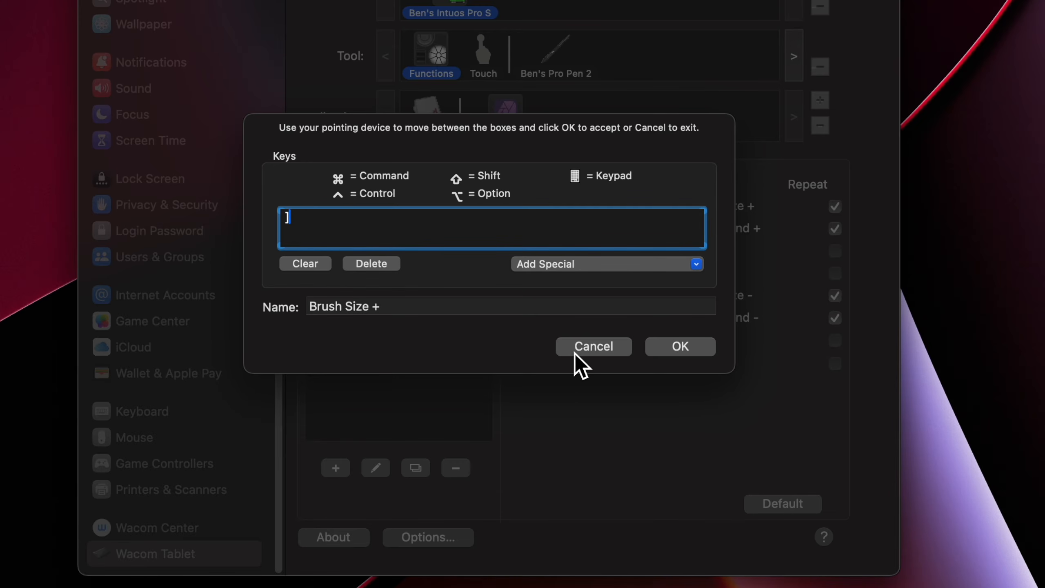
pyautogui.click(589, 347)
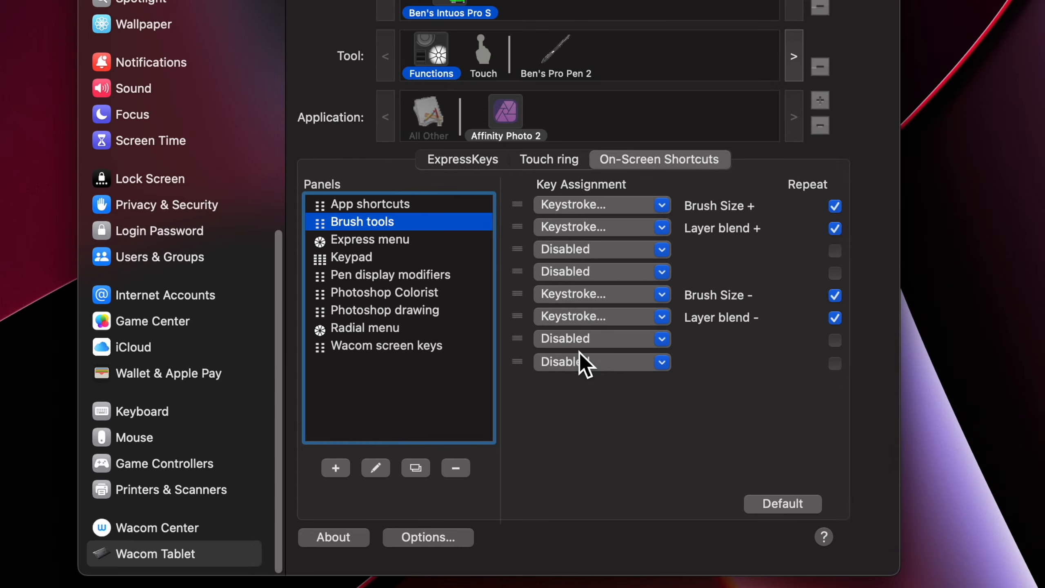
# - In the Express menu panel, replace the Settings slice with the keystroke \ and name it FS
pyautogui.click(388, 242)
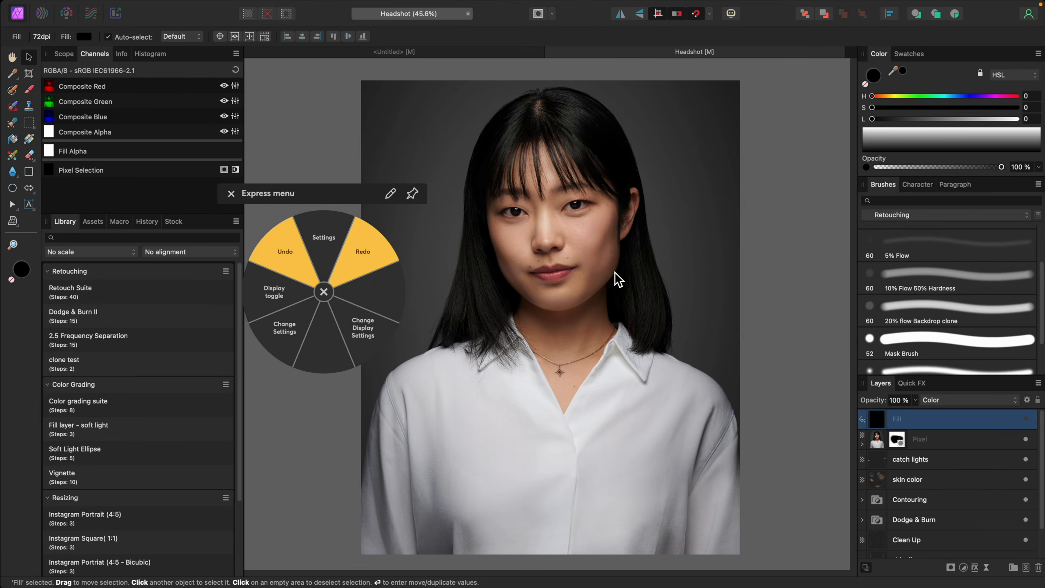
pyautogui.click(328, 250)
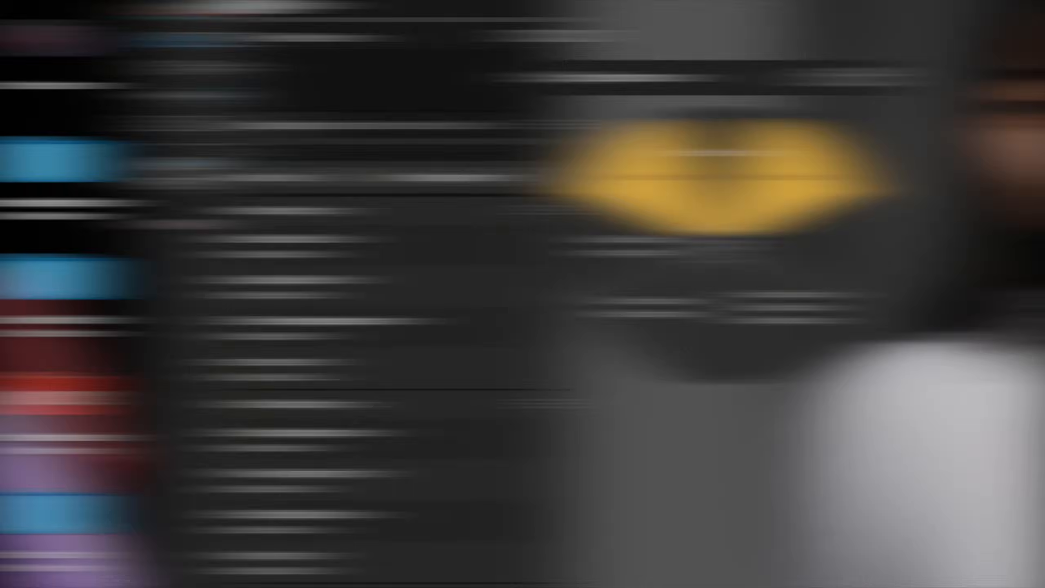
pyautogui.click(618, 227)
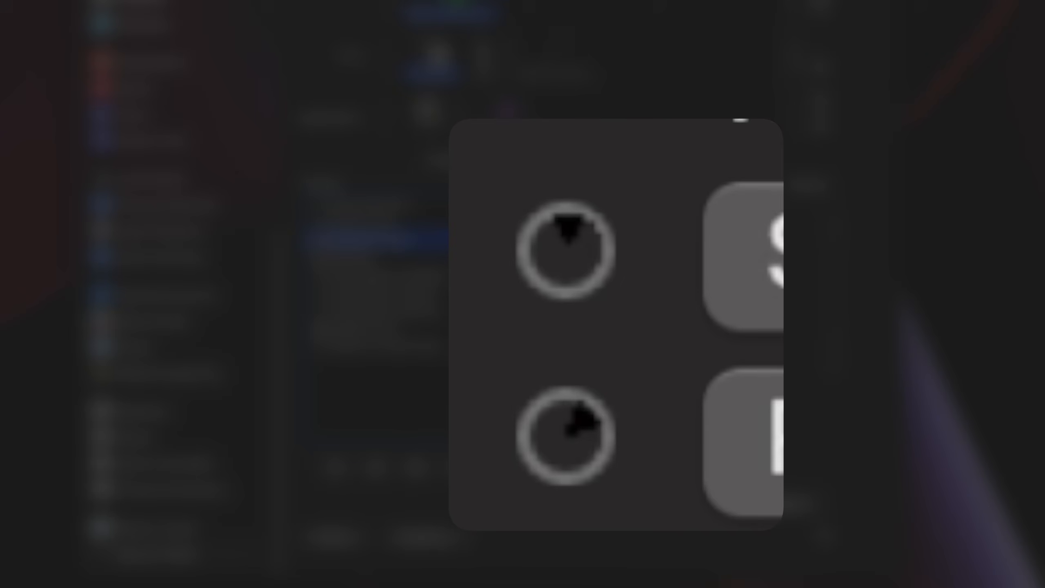
pyautogui.click(633, 205)
pyautogui.moveTo(649, 236)
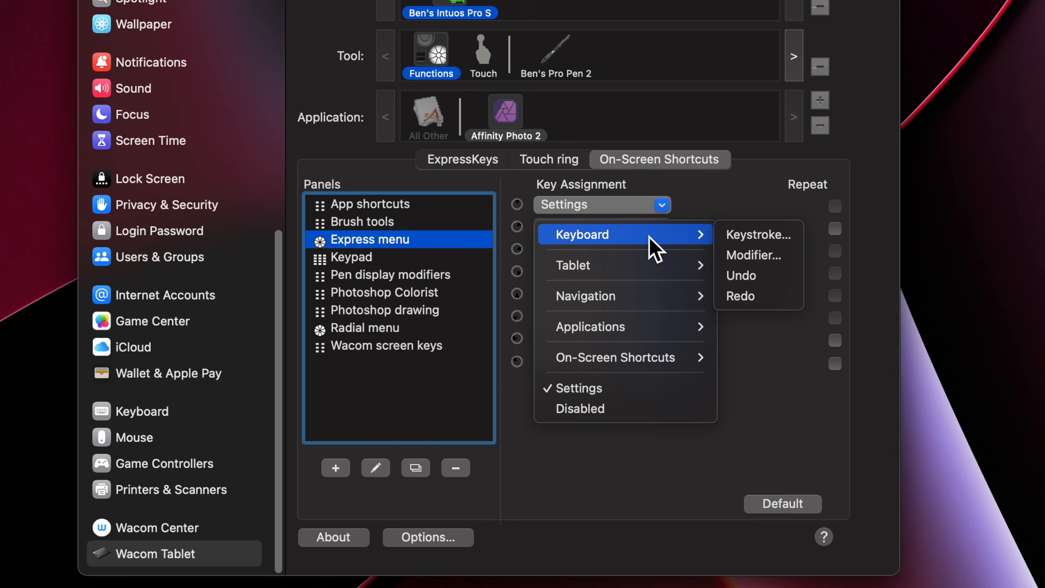
pyautogui.click(751, 234)
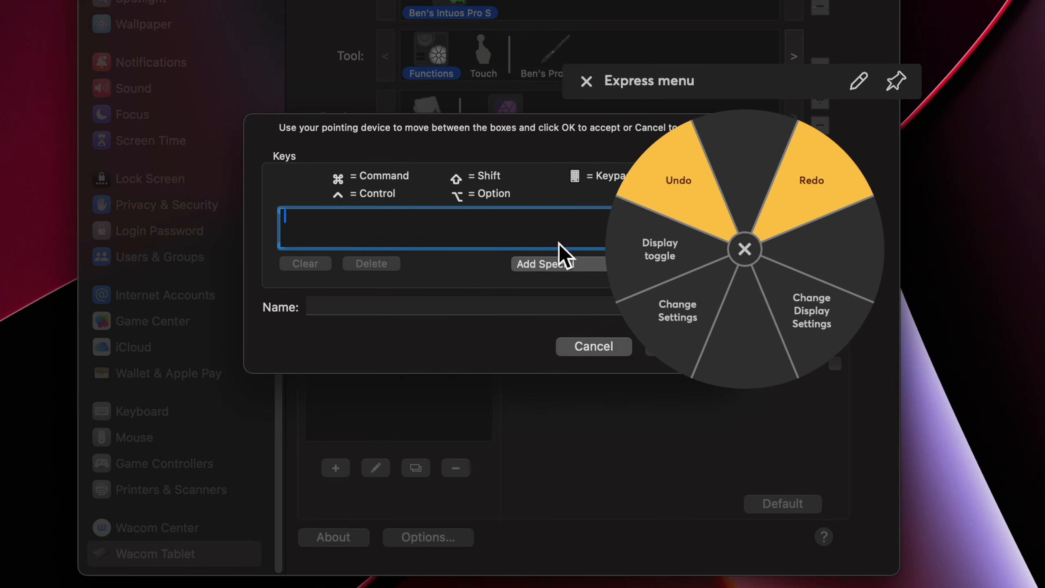
pyautogui.moveTo(678, 93); pyautogui.dragTo(947, 65)
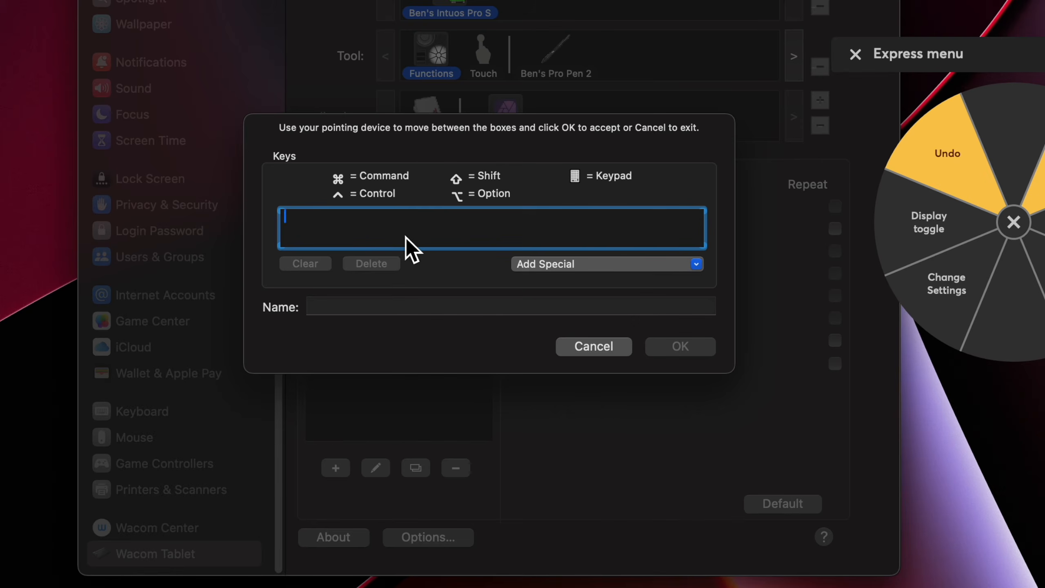
pyautogui.press('\\')
pyautogui.click(384, 305)
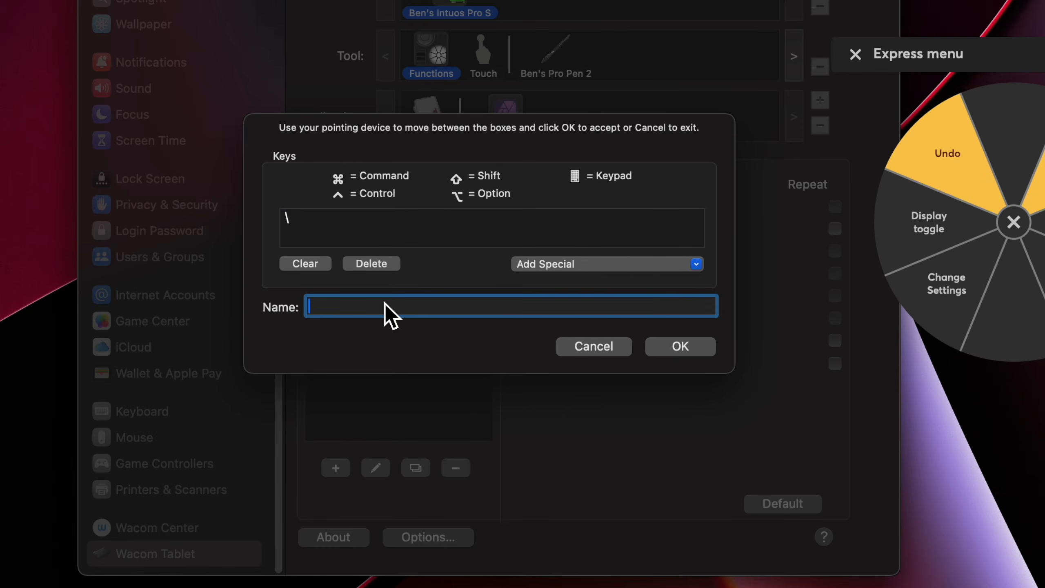
pyautogui.write('FS')
pyautogui.click(686, 348)
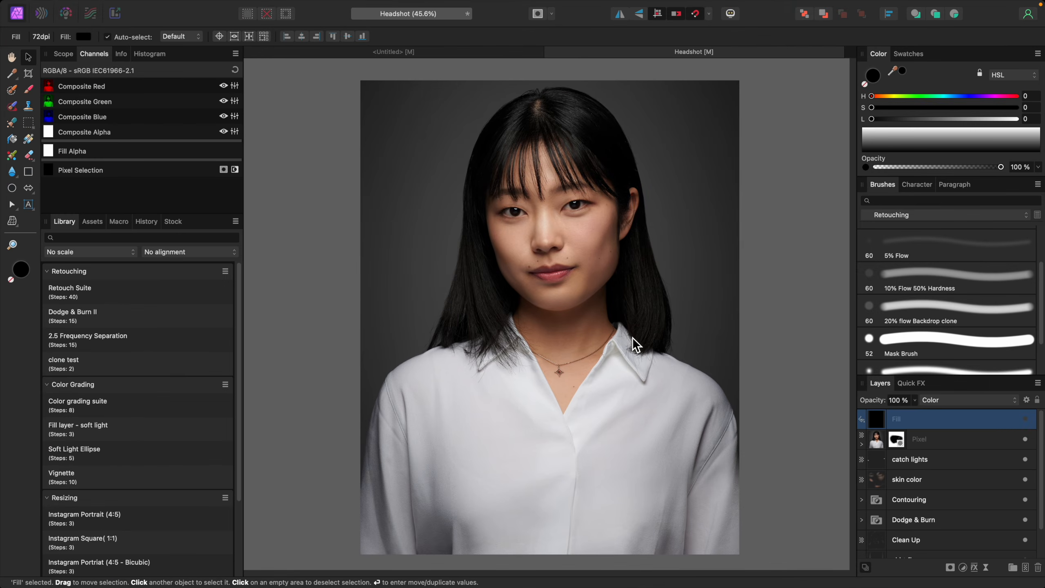
# - In Affinity Photo 2, deselect the Fill layer, bring up the updated Express menu and place it beside the portrait
pyautogui.click(807, 398)
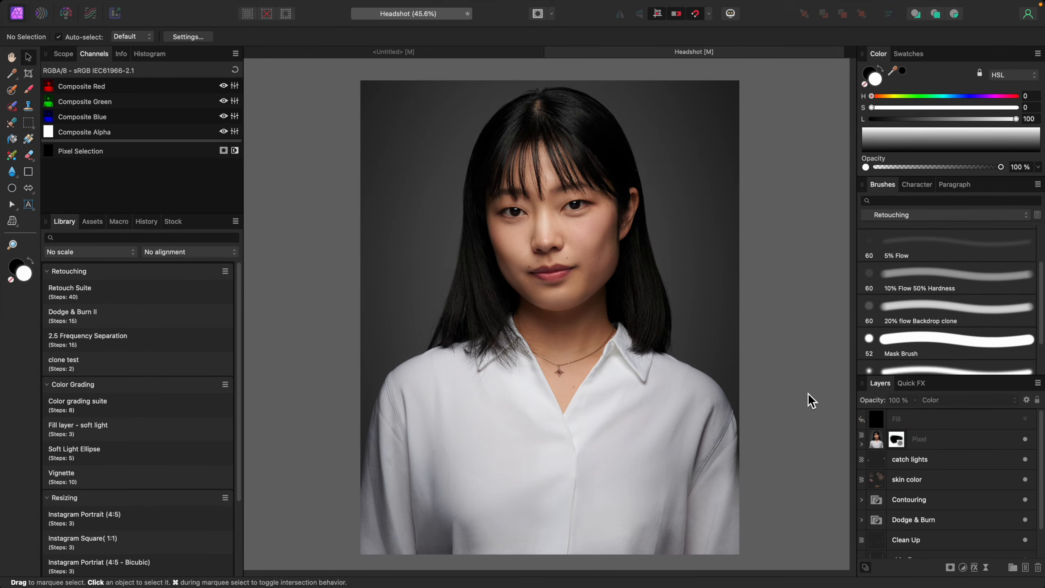
pyautogui.rightClick(806, 402)
pyautogui.moveTo(812, 305); pyautogui.dragTo(337, 120)
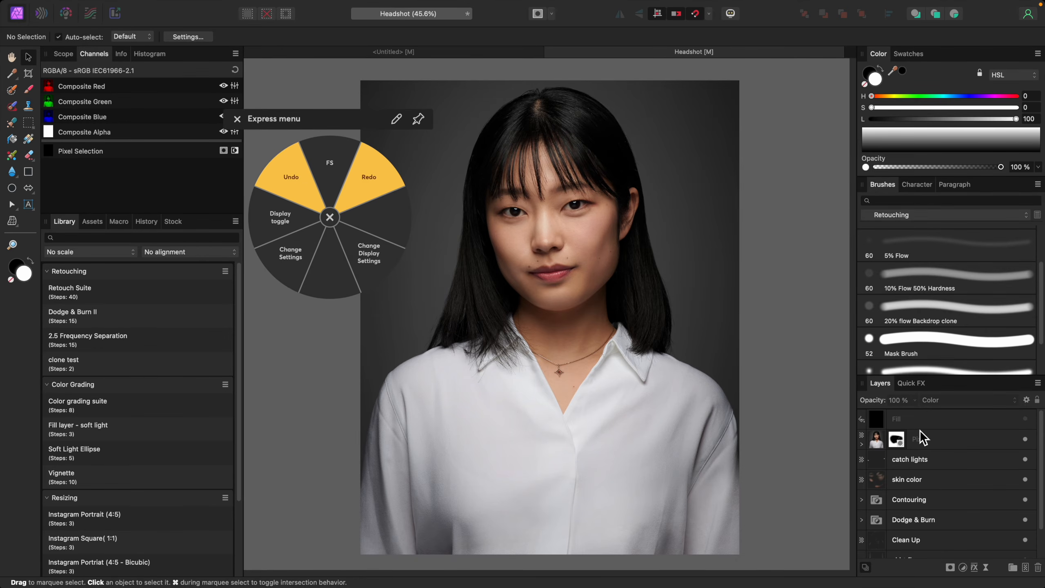
# - Add a merged pixel layer above the Fill layer and start Frequency Separation on it with the Express menu's FS slice
pyautogui.click(931, 421)
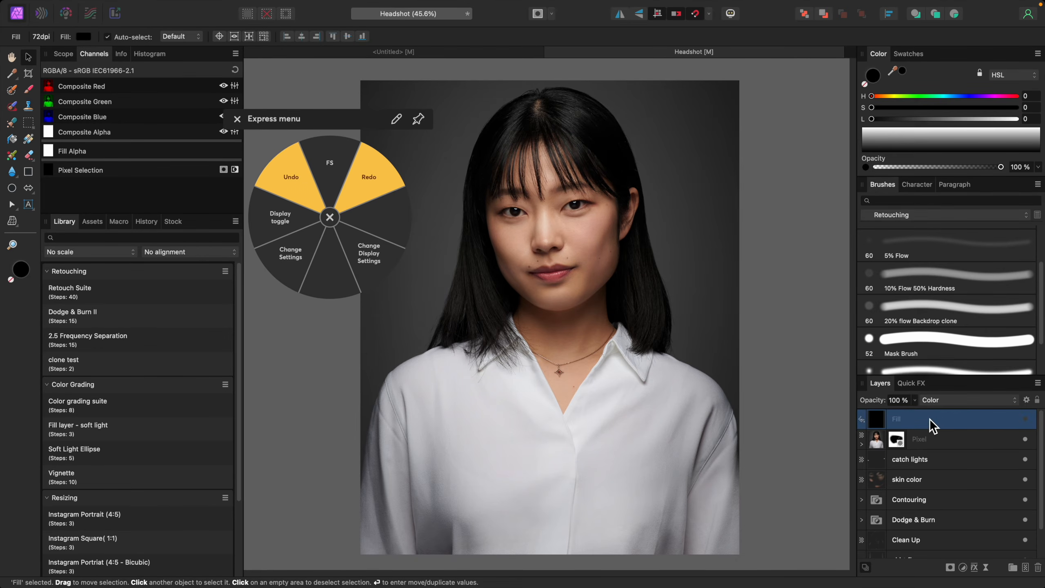
pyautogui.press('super+shift+n')
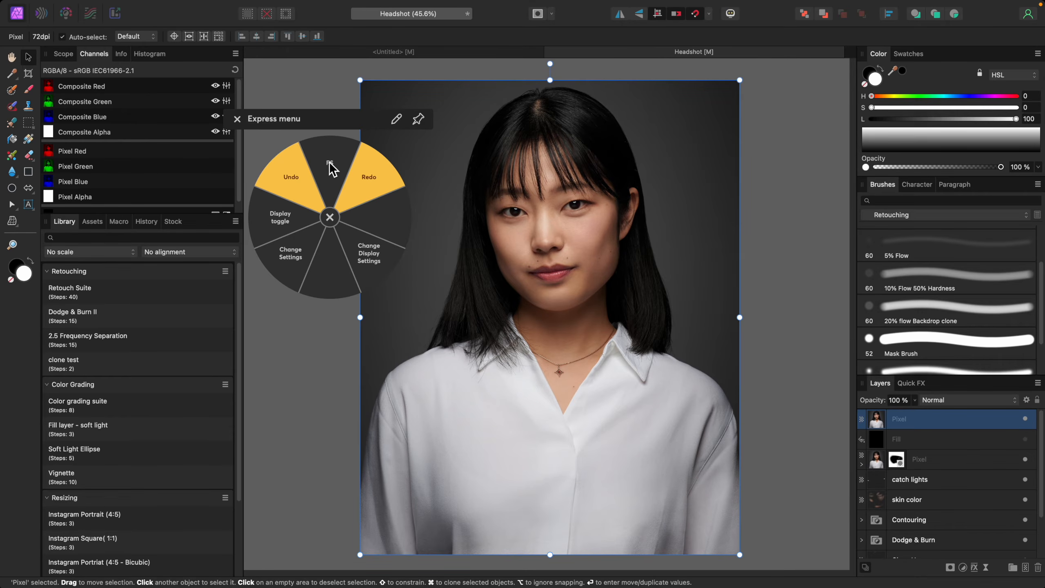
pyautogui.click(331, 167)
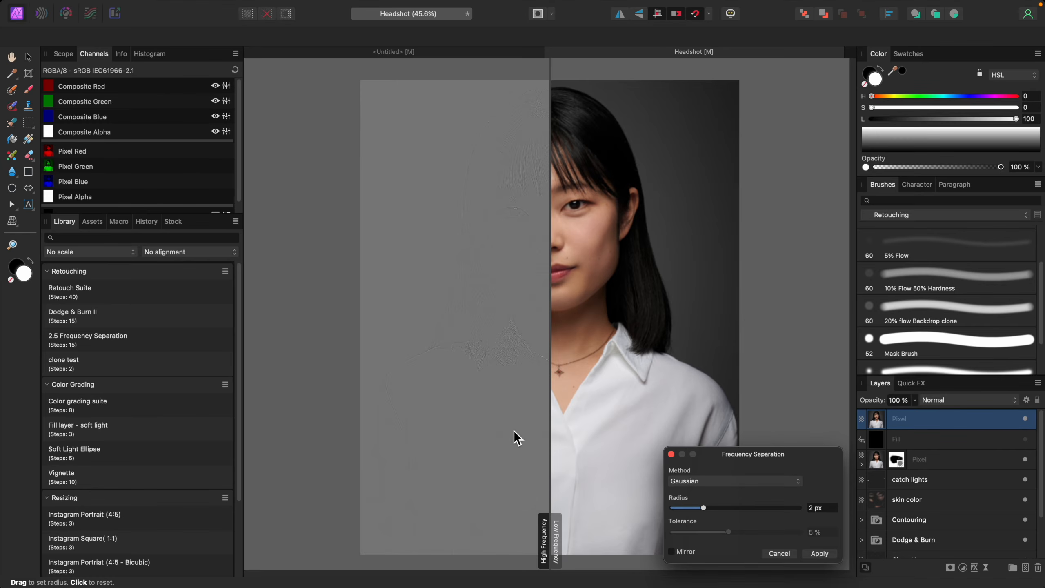
# - Shift the High/Low Frequency preview divider, try Frequency Separation radii of 0.4 px and 3.1 px, and cancel the filter
pyautogui.click(550, 536)
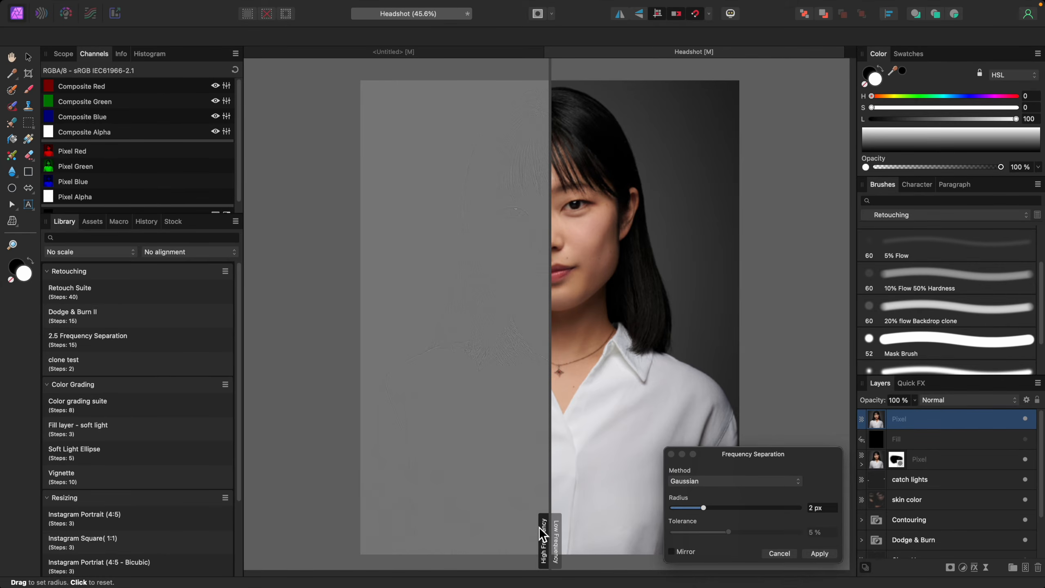
pyautogui.moveTo(547, 526); pyautogui.dragTo(595, 535)
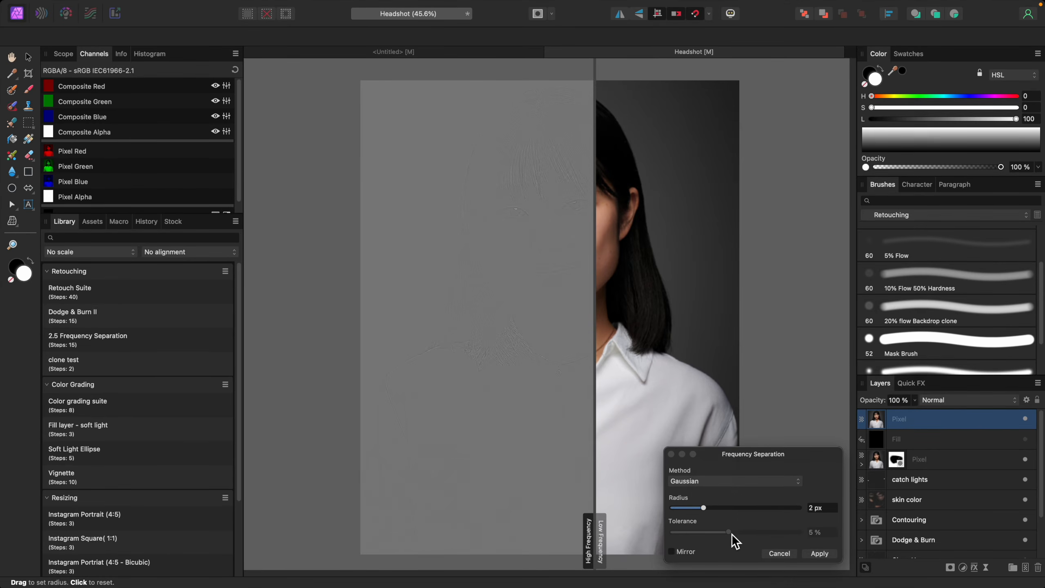
pyautogui.moveTo(703, 508); pyautogui.dragTo(685, 510)
pyautogui.click(581, 524)
pyautogui.press('super+plus')
pyautogui.press('super+plus')
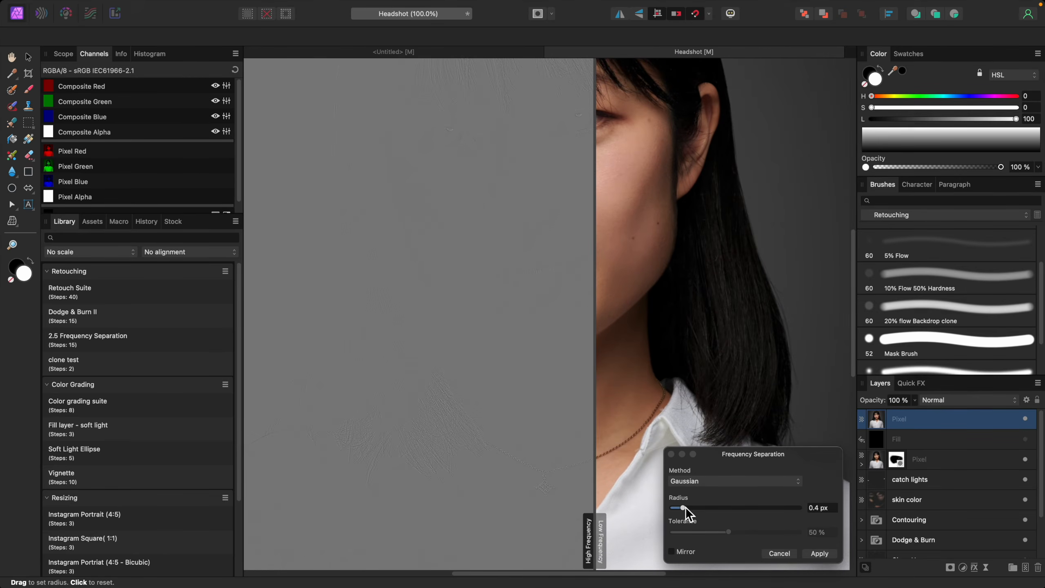
pyautogui.moveTo(686, 510)
pyautogui.mouseDown()
pyautogui.moveTo(737, 510)
pyautogui.moveTo(704, 510)
pyautogui.mouseUp()
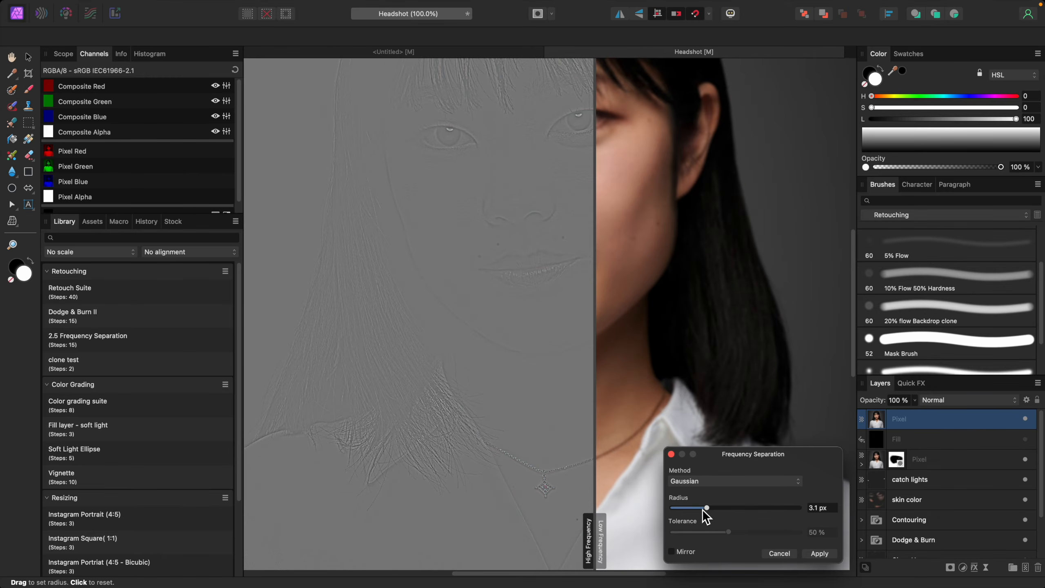
pyautogui.click(781, 553)
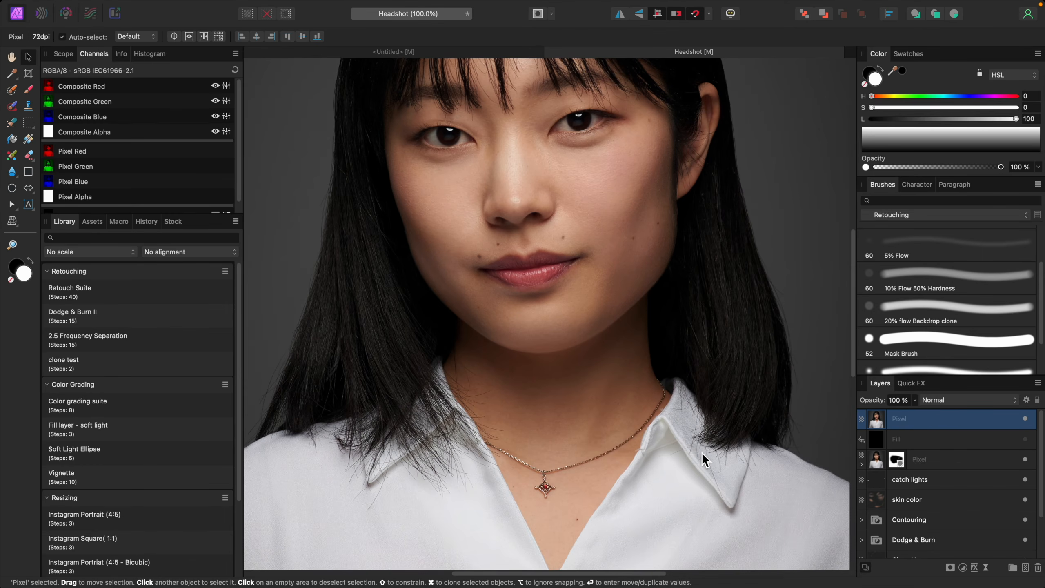
# - Fit the whole portrait in view, start Frequency Separation from the Express menu's FS slice, and cancel the filter
pyautogui.press('super+0')
pyautogui.rightClick(700, 451)
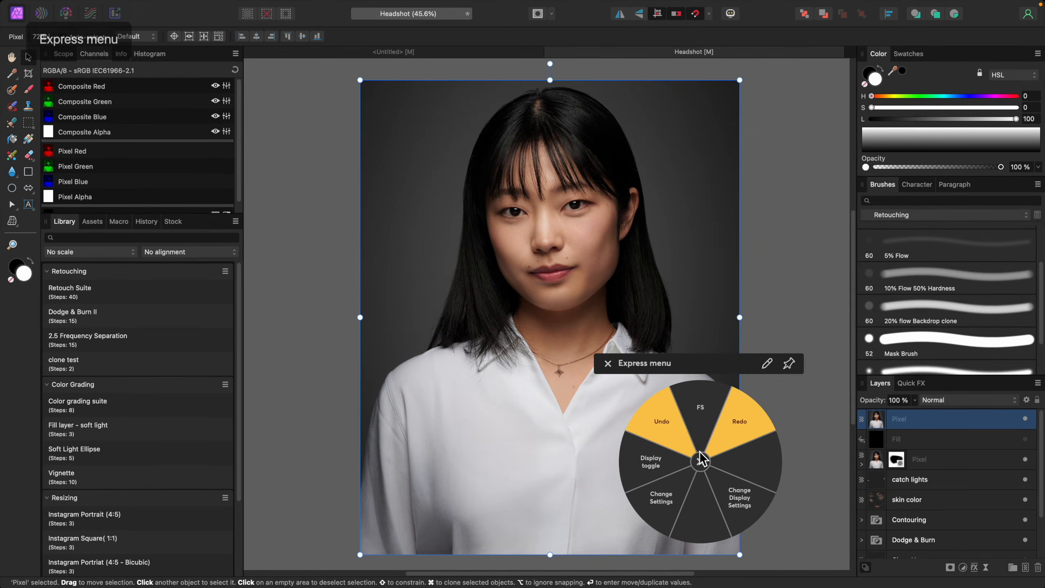
pyautogui.click(702, 422)
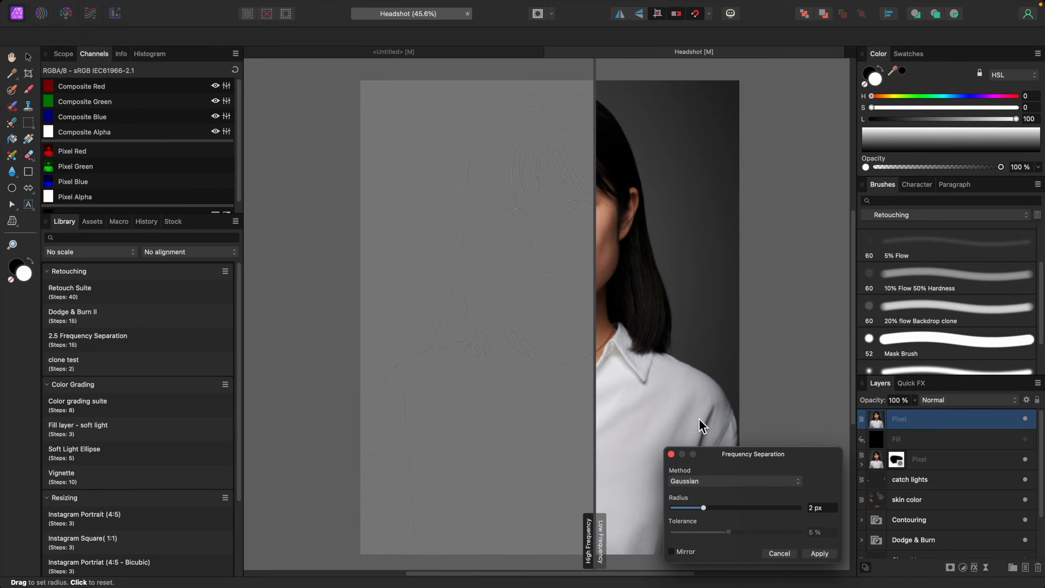
pyautogui.click(779, 553)
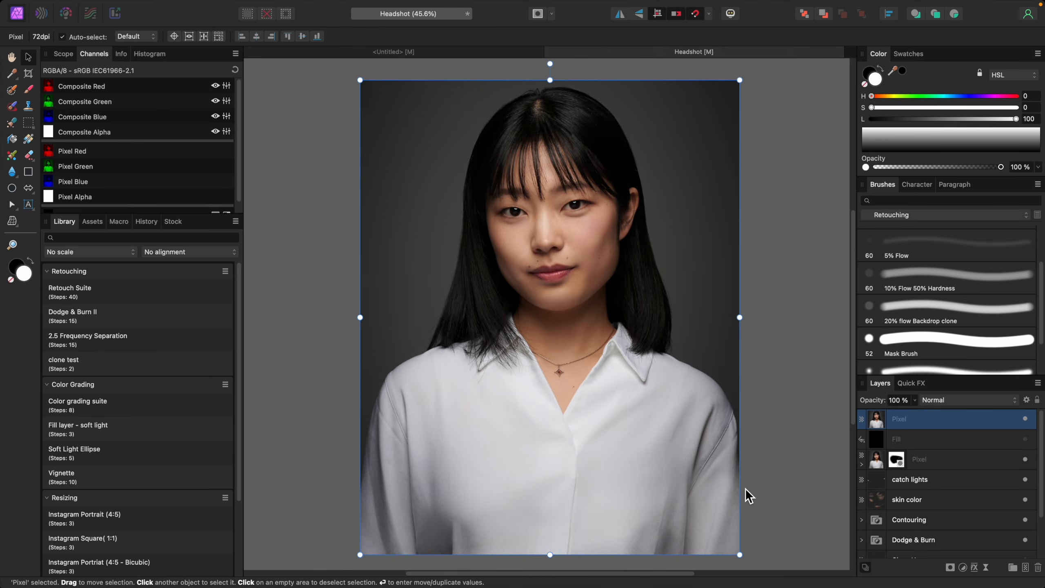
# - Pin the Express menu beside the portrait, try its FS slice, cancel Frequency Separation, and unpin and close the menu
pyautogui.rightClick(747, 490)
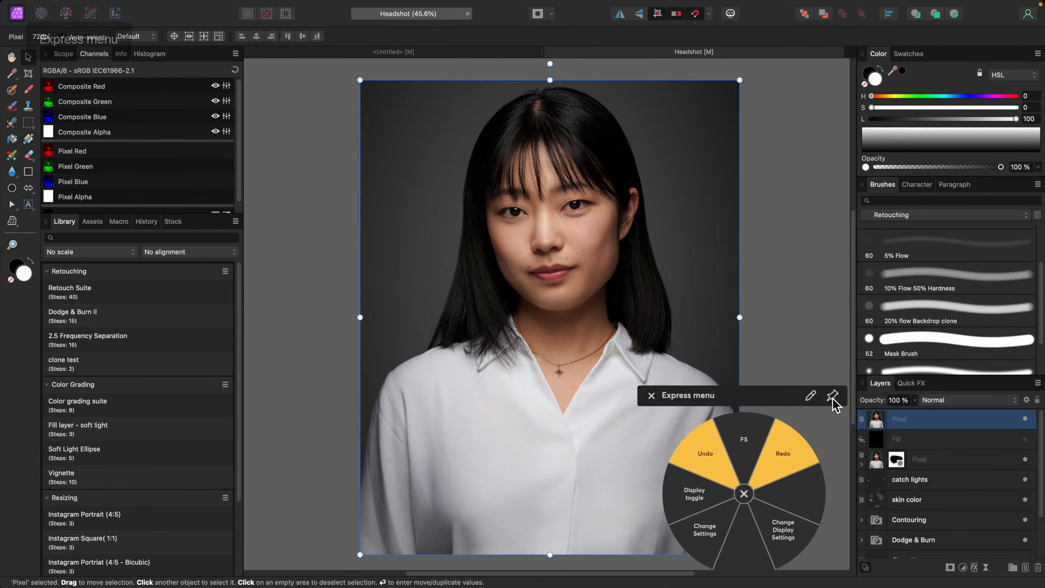
pyautogui.moveTo(833, 398); pyautogui.dragTo(312, 71)
pyautogui.click(291, 116)
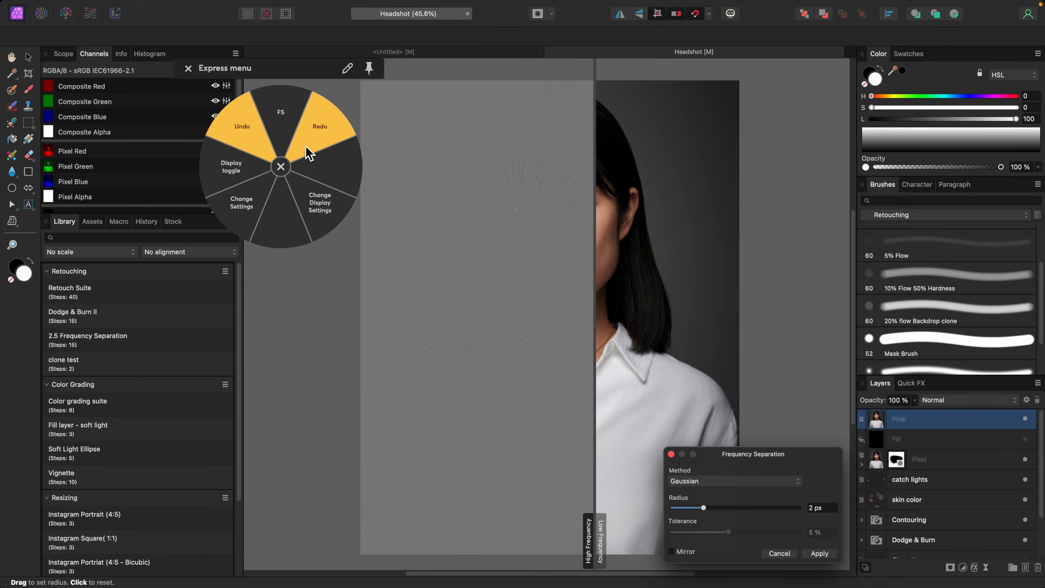
pyautogui.click(779, 553)
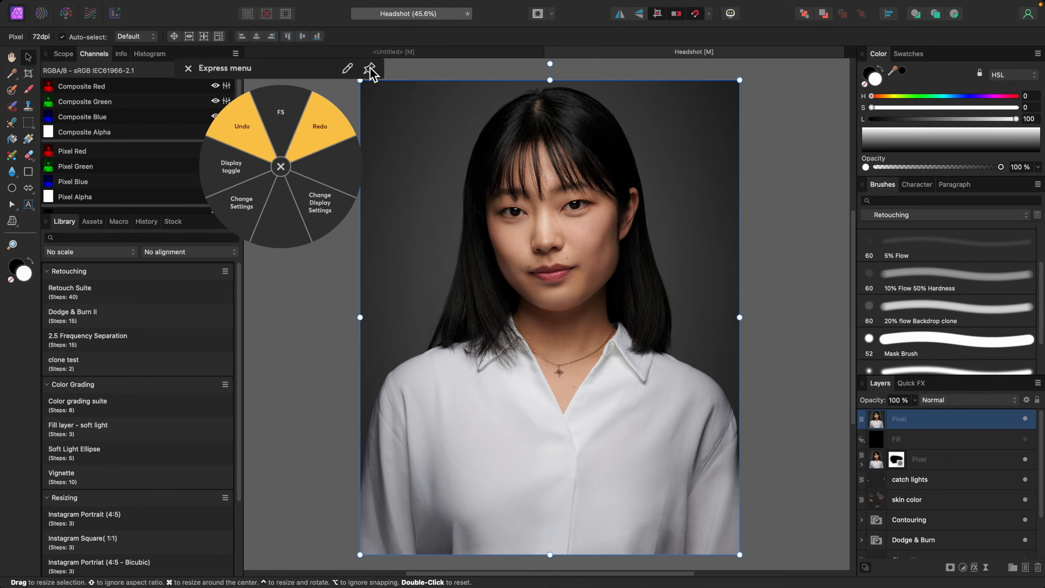
pyautogui.click(369, 67)
pyautogui.click(188, 68)
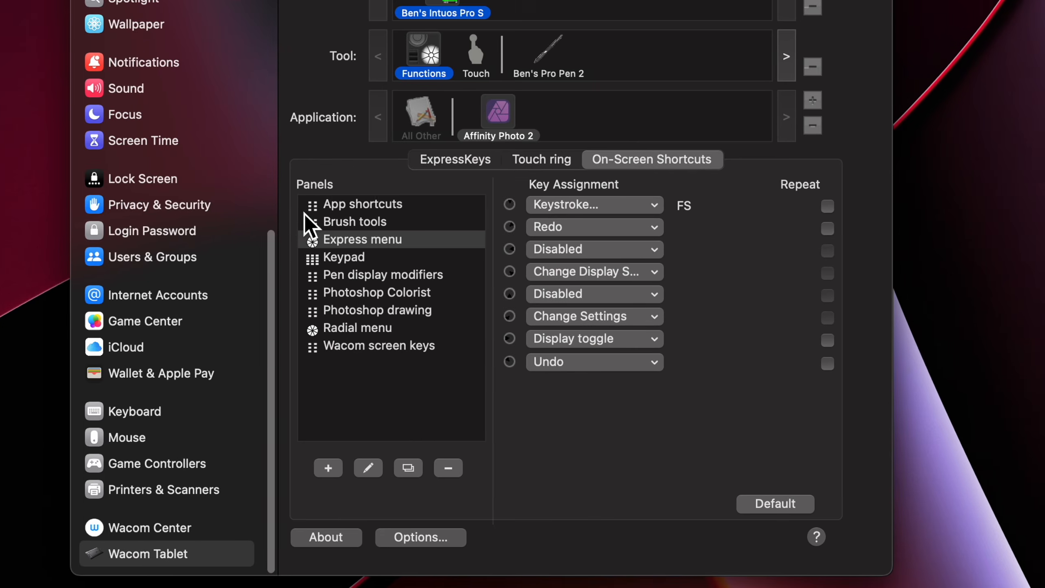
# - In the Wacom Tablet settings, add an on-screen shortcut panel named My Panel with the horizontal two-row layout
pyautogui.click(680, 224)
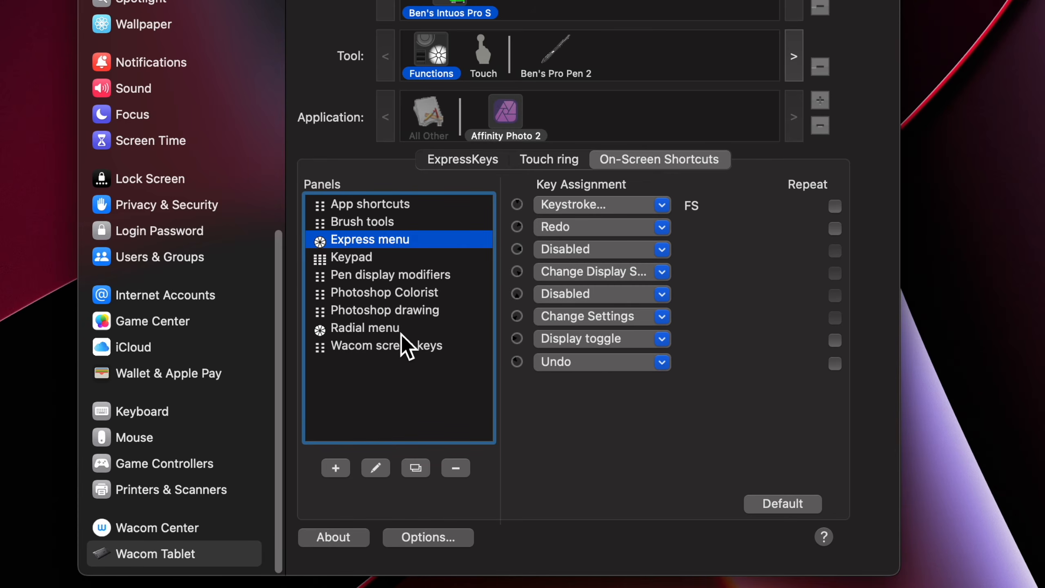
pyautogui.click(390, 333)
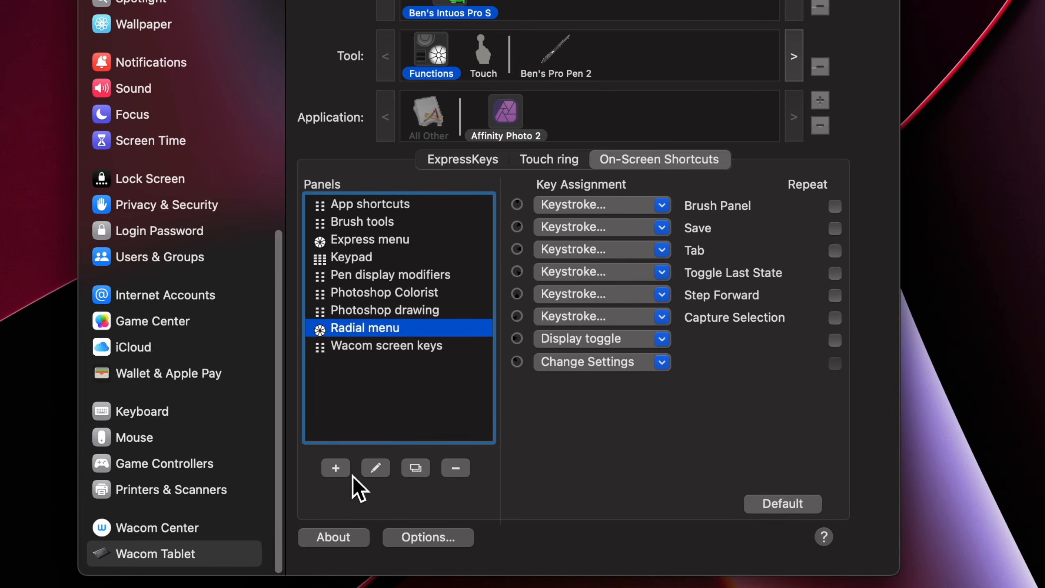
pyautogui.click(337, 470)
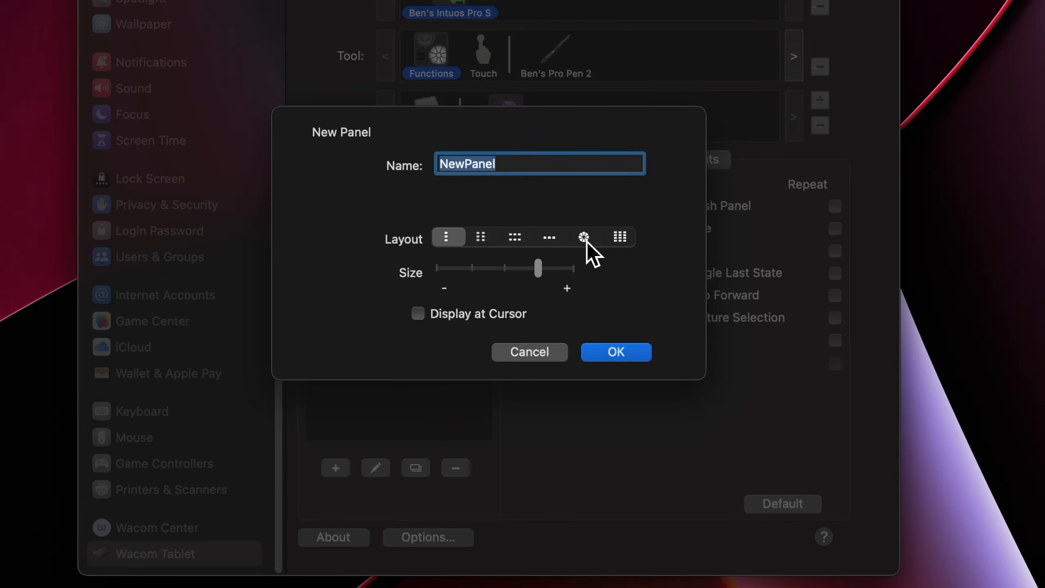
pyautogui.click(620, 238)
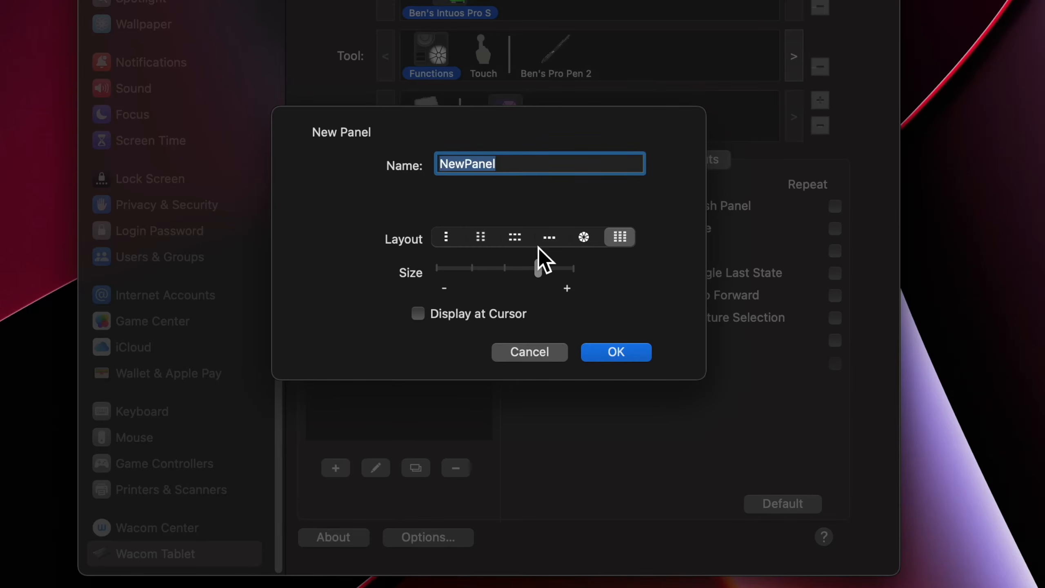
pyautogui.click(520, 241)
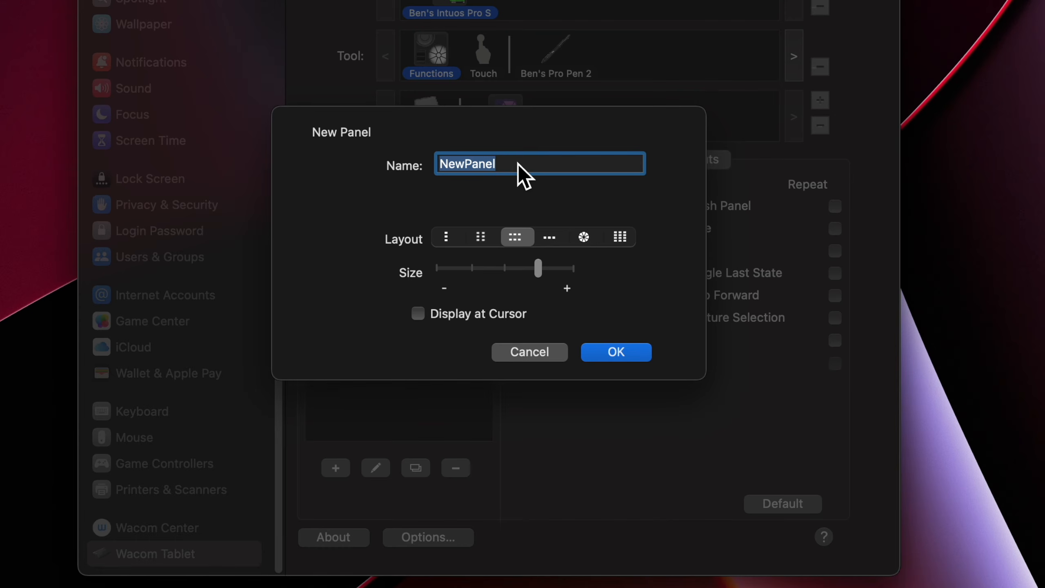
pyautogui.write('My Pa')
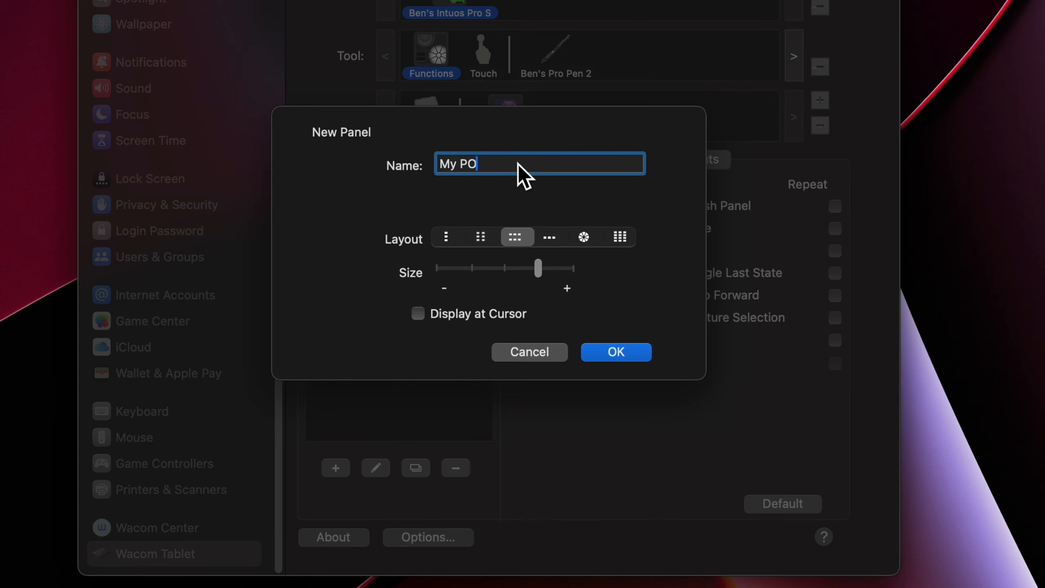
pyautogui.write('nel')
pyautogui.click(621, 359)
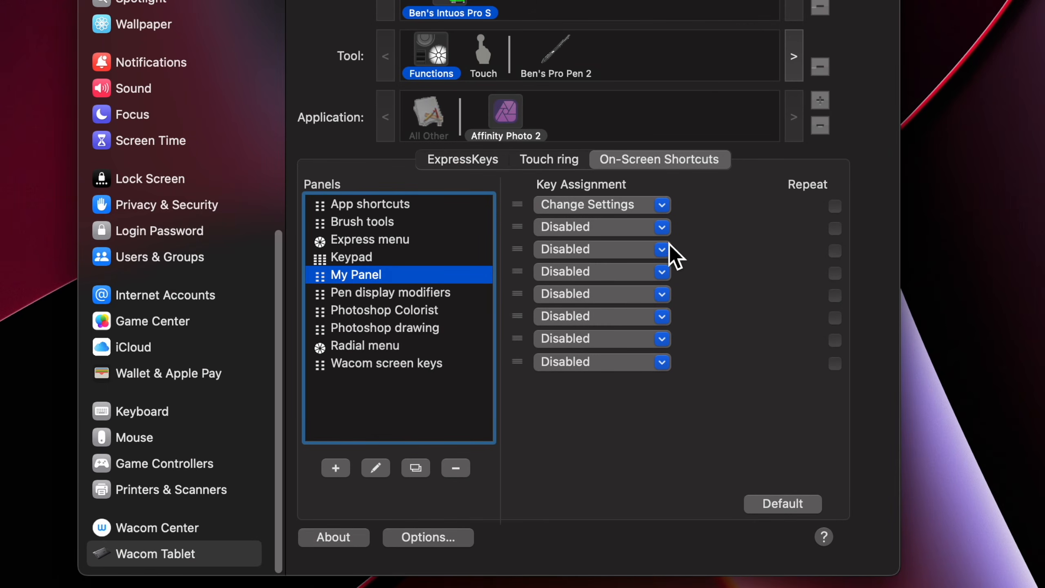
# - Assign My Panel to the second ExpressKey for Affinity Photo 2
pyautogui.click(464, 163)
pyautogui.click(467, 243)
pyautogui.moveTo(473, 407)
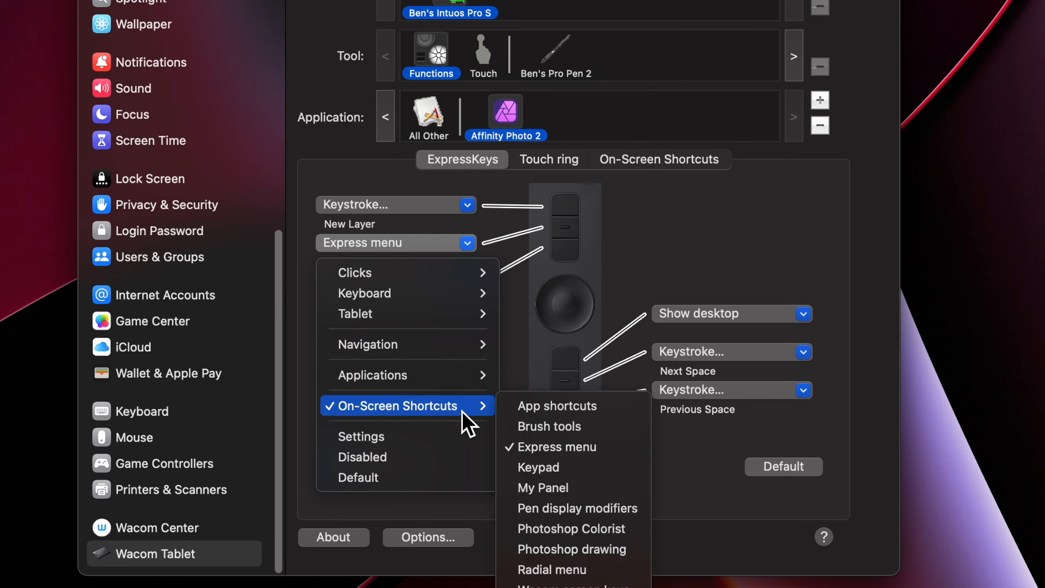
pyautogui.click(575, 489)
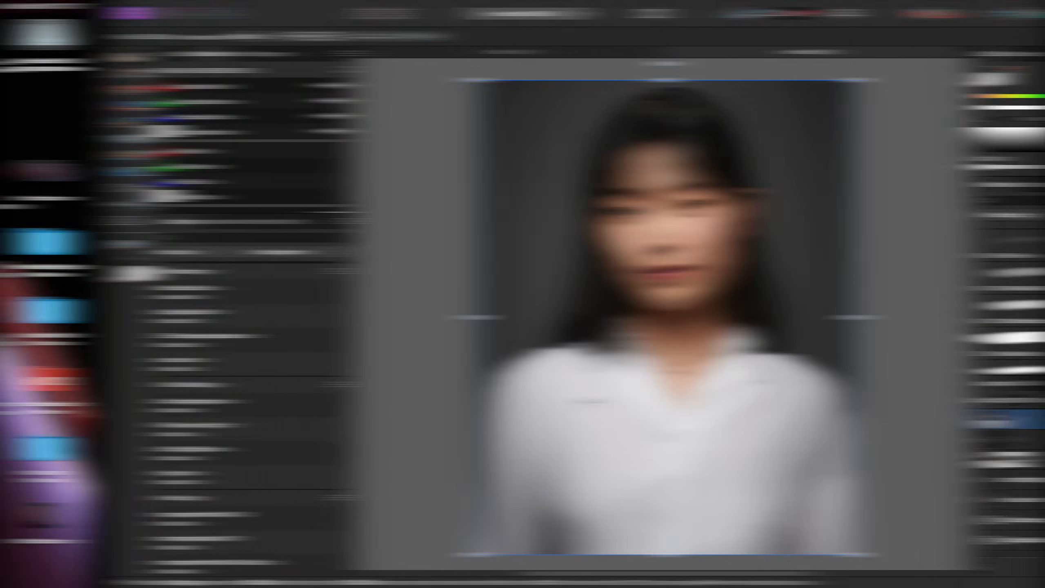
# - In Affinity Photo 2, bring up My Panel, place it beside the portrait, and open the tablet settings with its Change Settings button
pyautogui.press('F1')
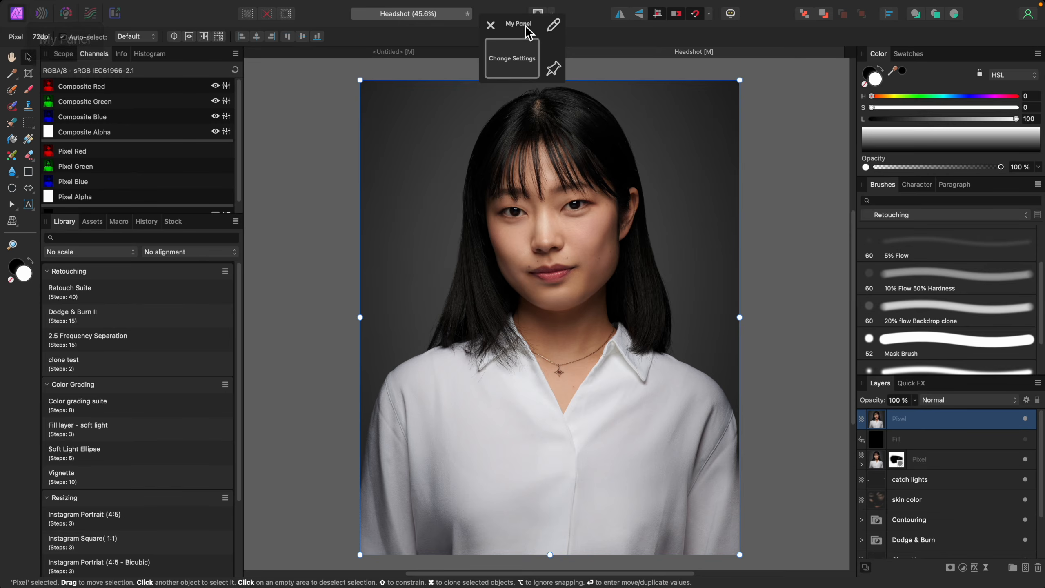
pyautogui.moveTo(533, 26); pyautogui.dragTo(330, 78)
pyautogui.click(340, 111)
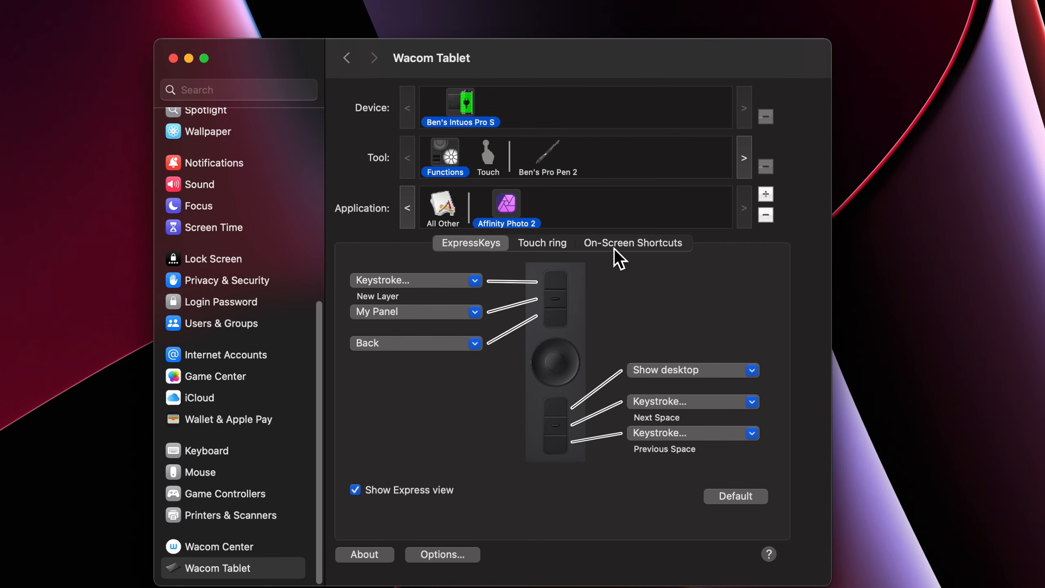
# - Set My Panel's second key assignment to Back and its third to Zoom in
pyautogui.click(614, 246)
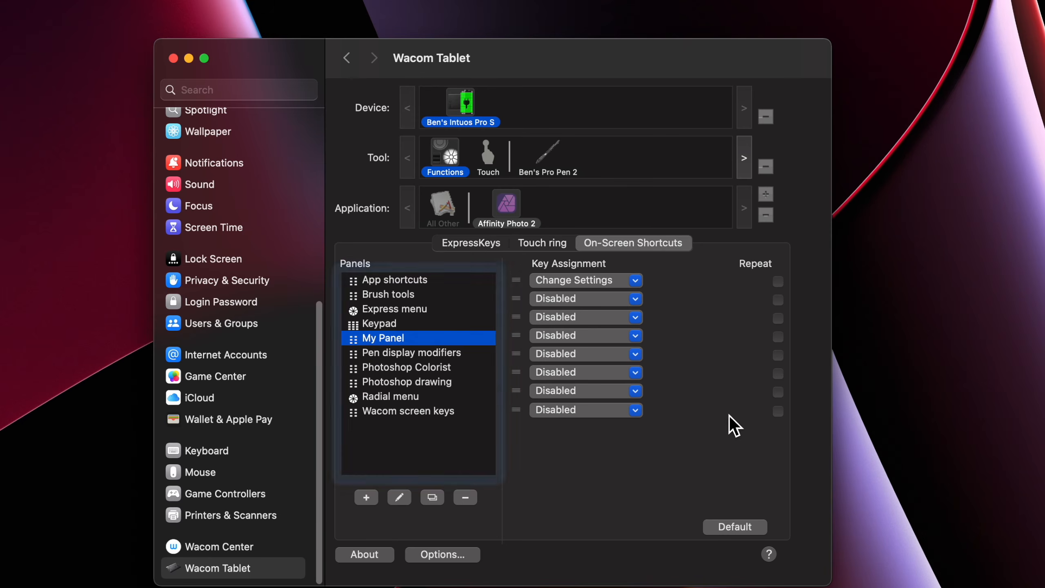
pyautogui.click(642, 303)
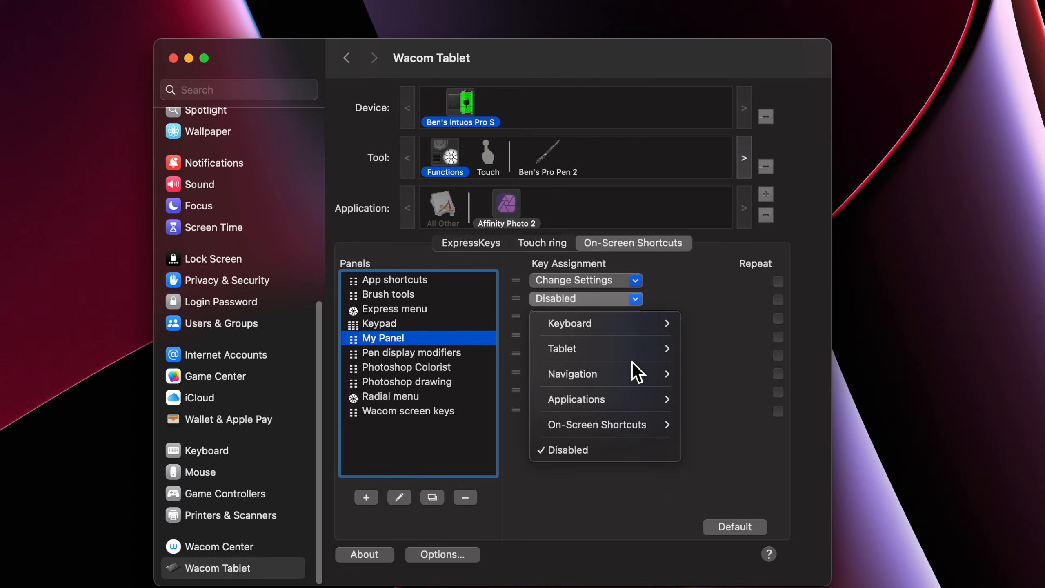
pyautogui.moveTo(642, 378)
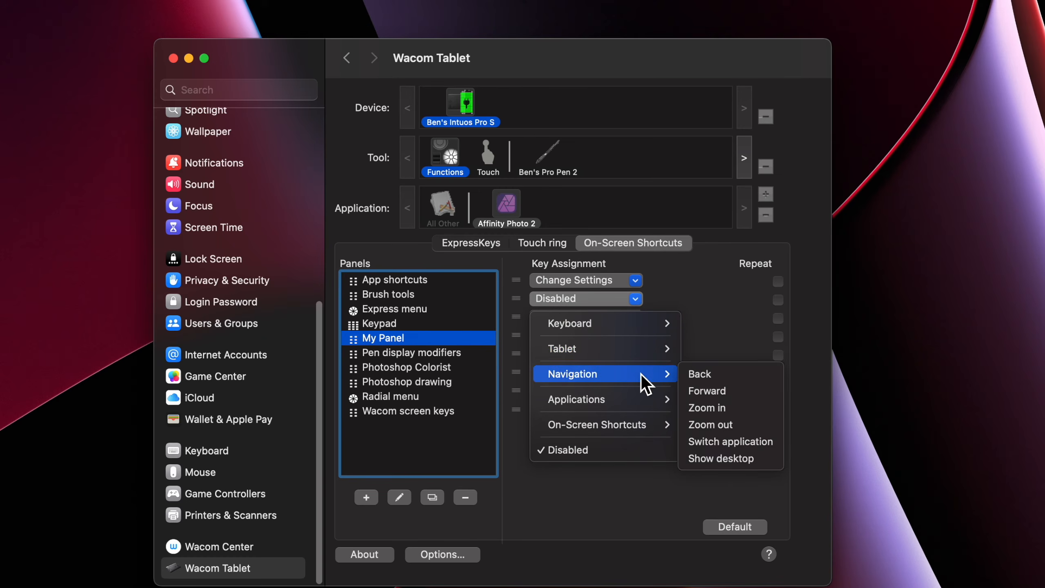
pyautogui.click(699, 369)
pyautogui.click(638, 317)
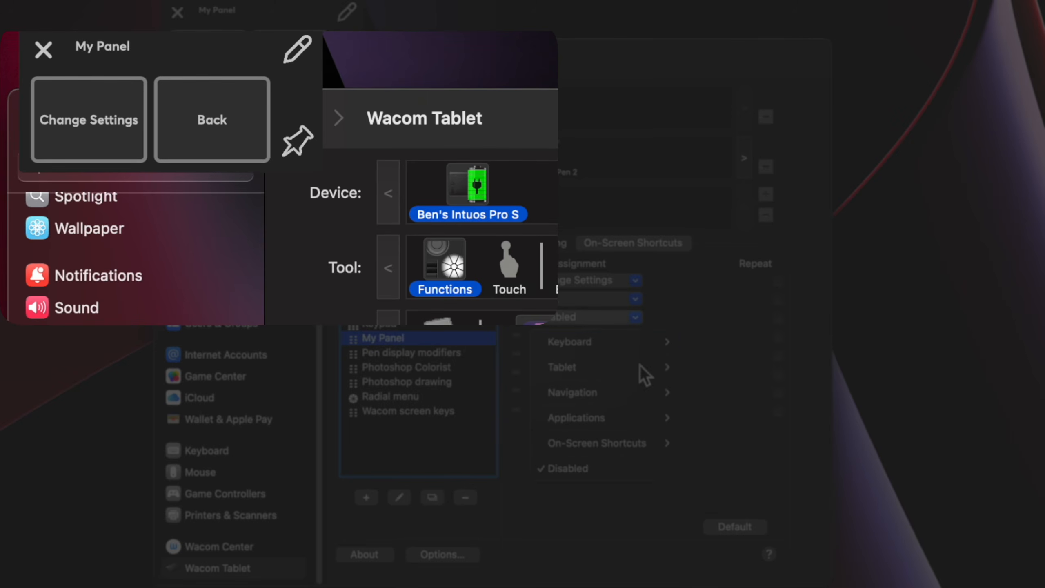
pyautogui.moveTo(637, 400)
pyautogui.click(725, 424)
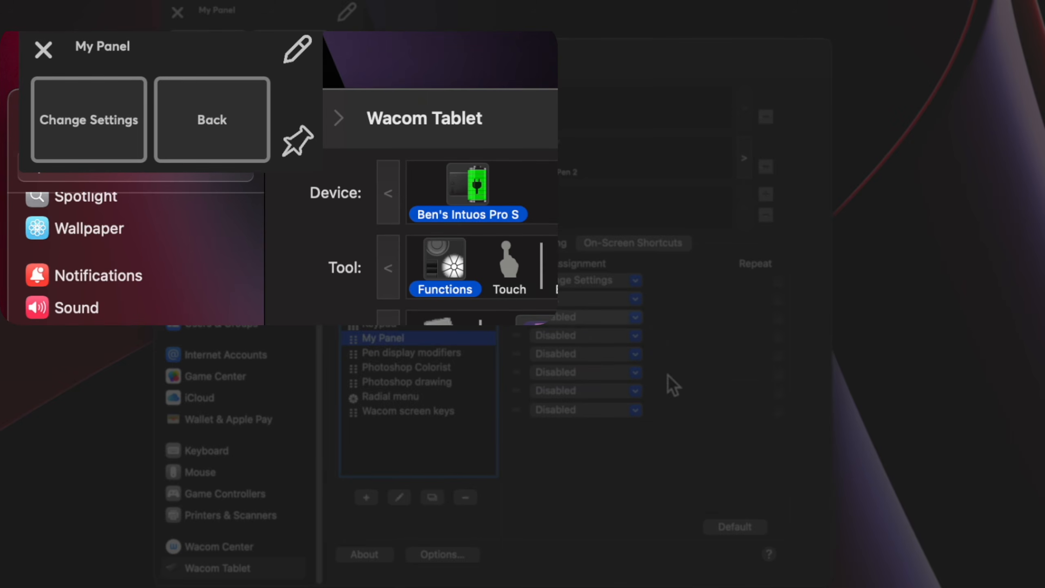
# - Set My Panel's fifth key assignment to Switch application and its sixth to Undo
pyautogui.click(642, 373)
pyautogui.moveTo(639, 434)
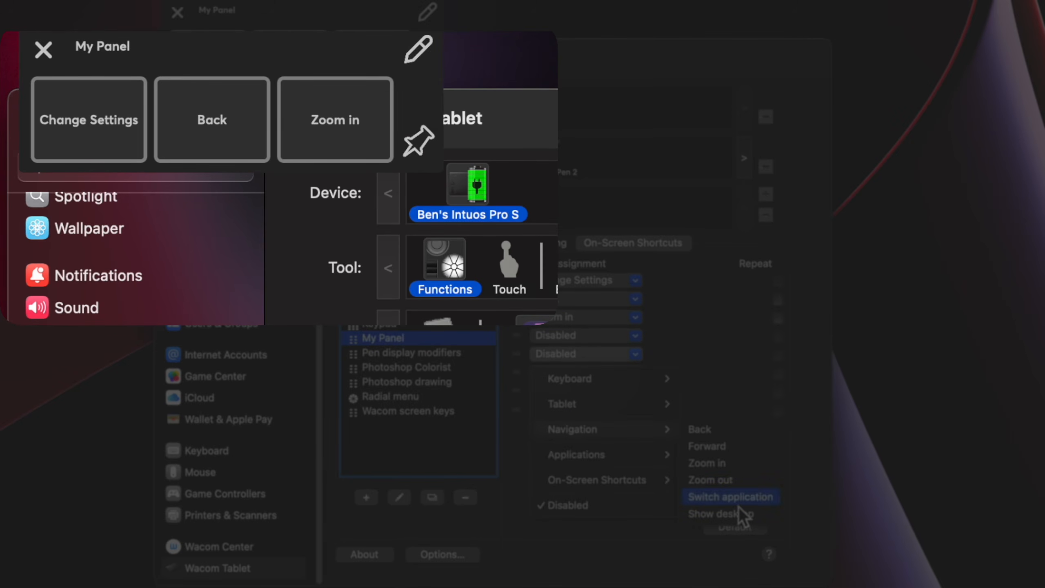
pyautogui.click(741, 496)
pyautogui.click(640, 391)
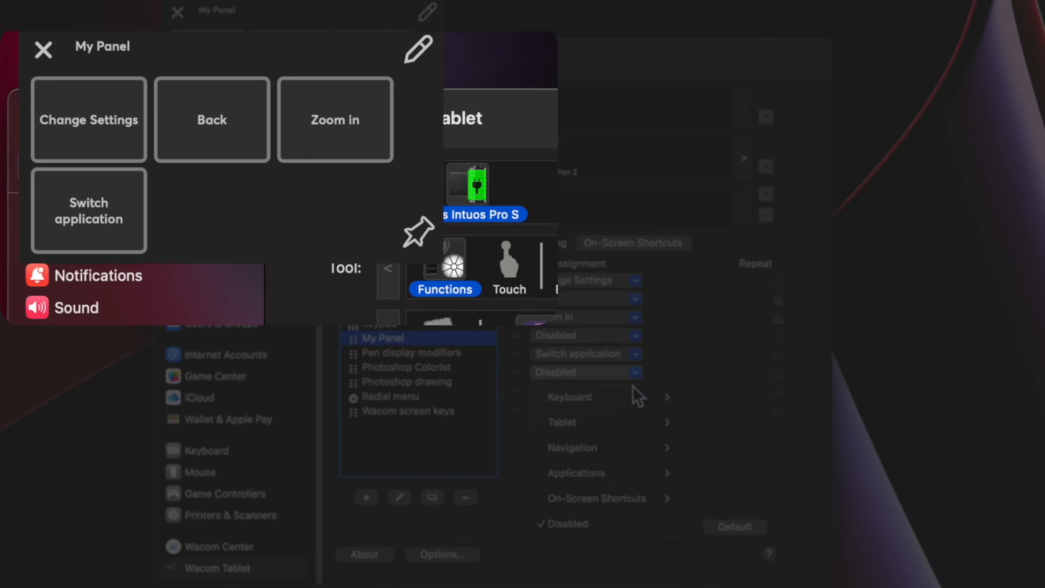
pyautogui.moveTo(634, 397)
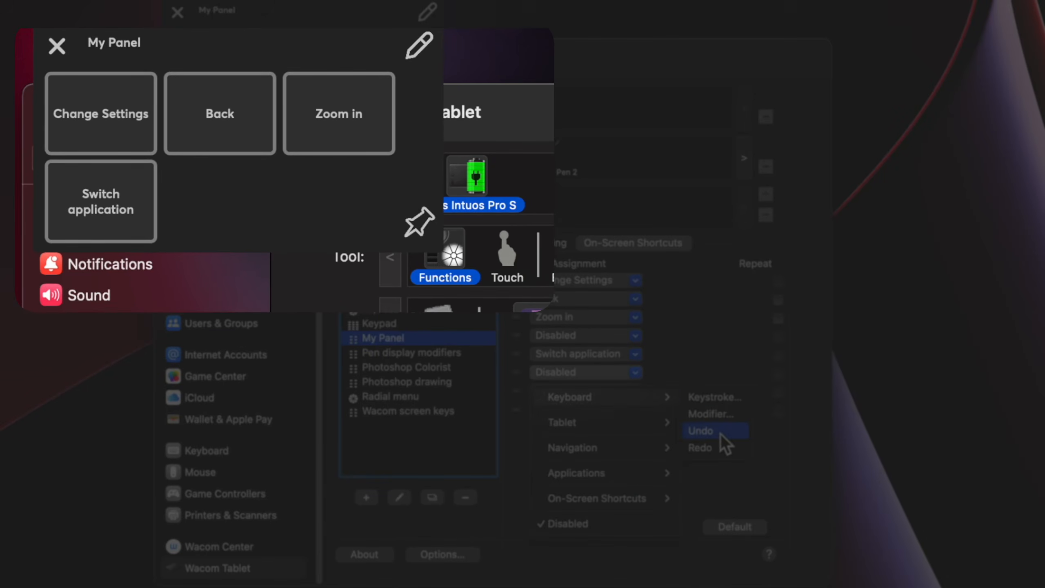
pyautogui.press('Escape')
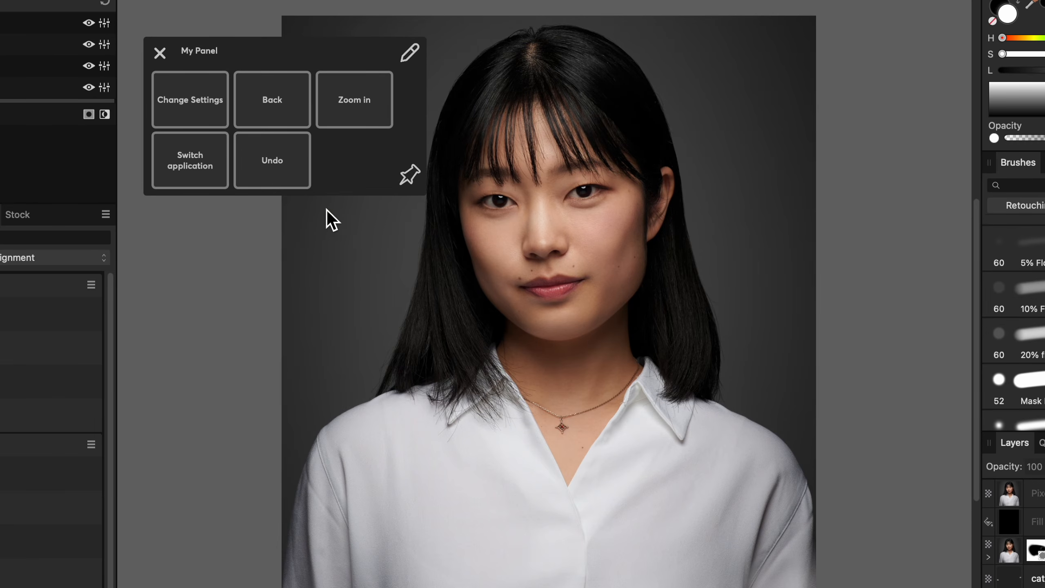
# - In Affinity Photo 2, test zooming in to 150% with My Panel displayed, fit the portrait in view again, and close the panel
pyautogui.press('super+=')
pyautogui.press('super+=')
pyautogui.press('super+=')
pyautogui.scroll(10, 600, 153)
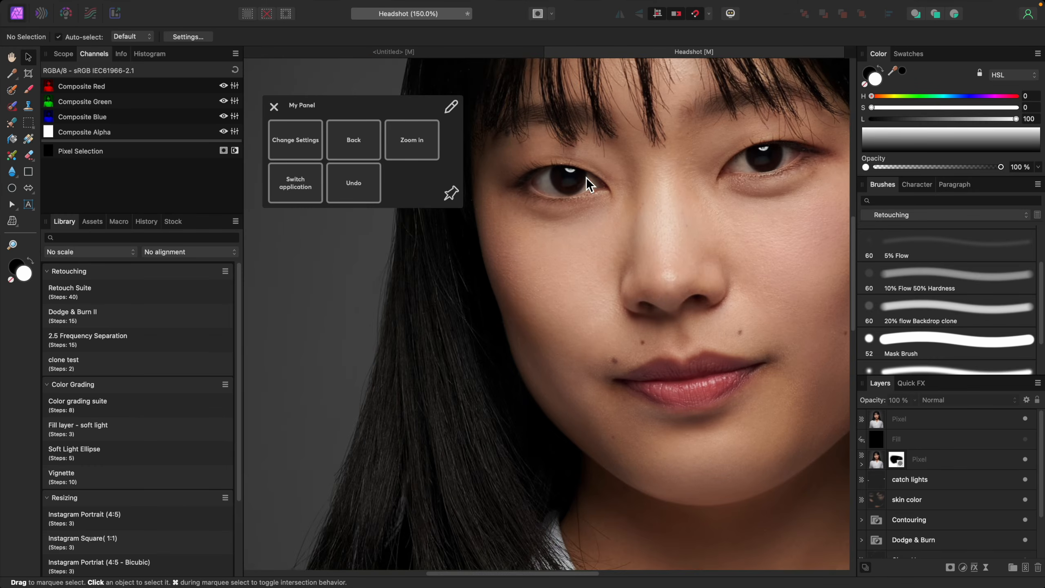
pyautogui.hscroll(-3, 589, 182)
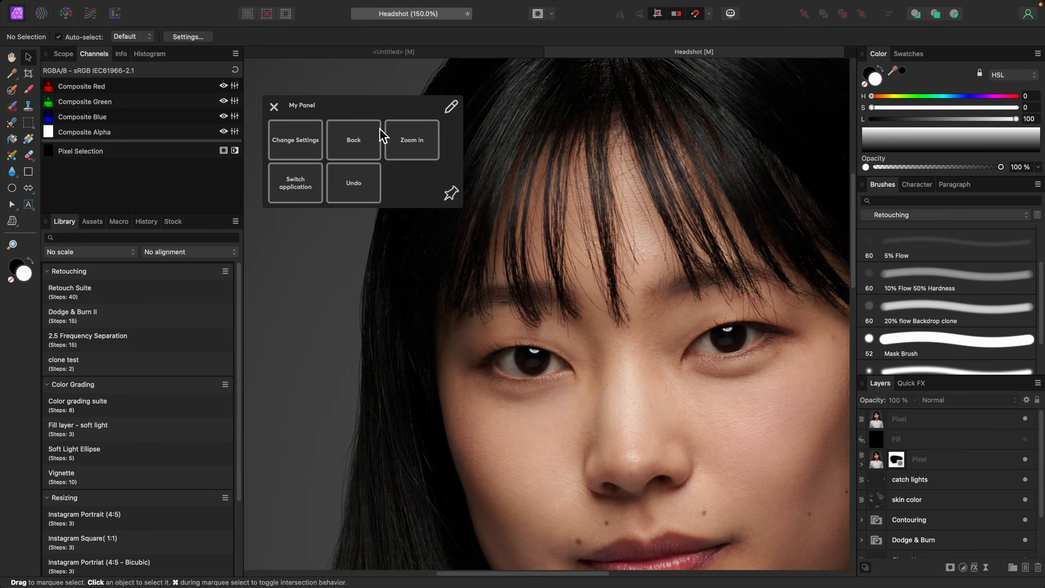
pyautogui.press('super+0')
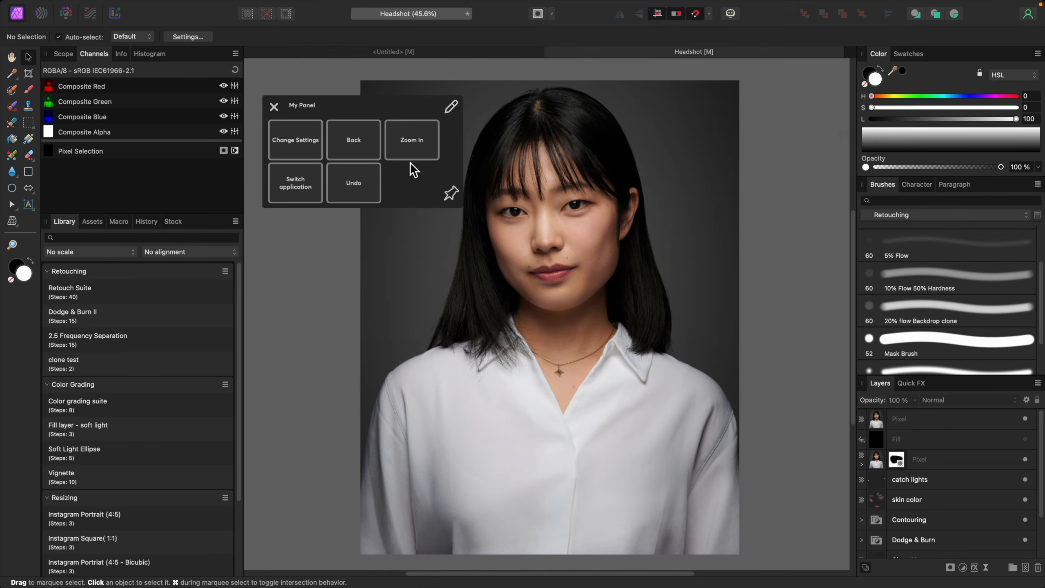
pyautogui.moveTo(370, 102); pyautogui.dragTo(343, 102)
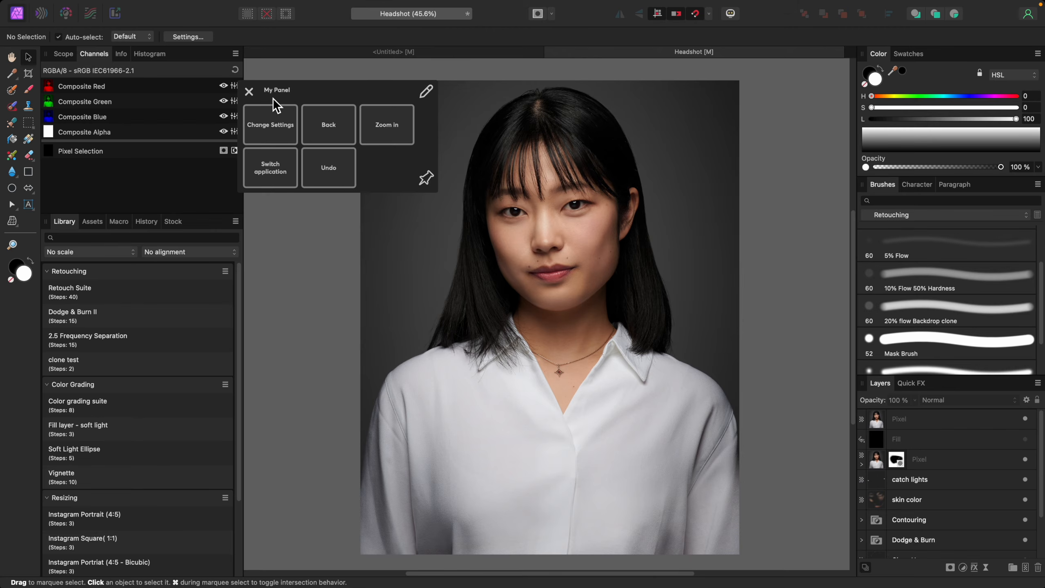
pyautogui.click(252, 94)
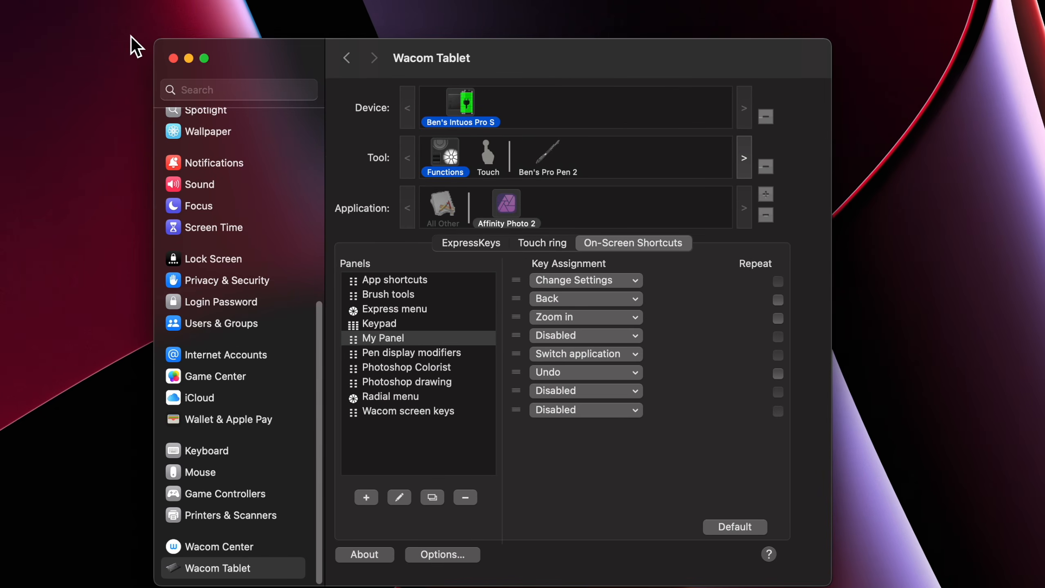
# - In the Wacom Tablet settings, set the second ExpressKey for All Other applications to Settings
pyautogui.click(485, 249)
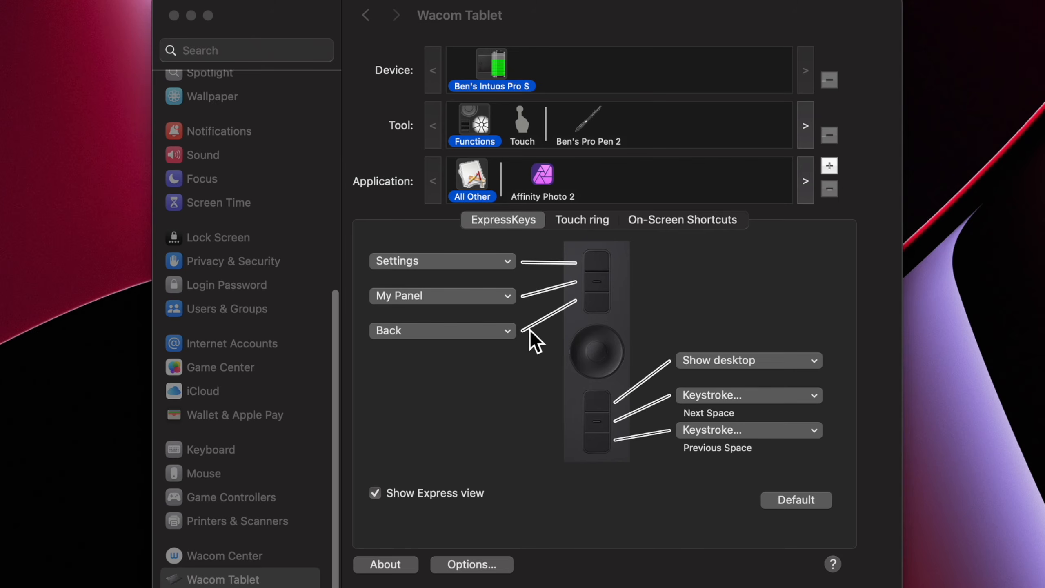
pyautogui.click(513, 303)
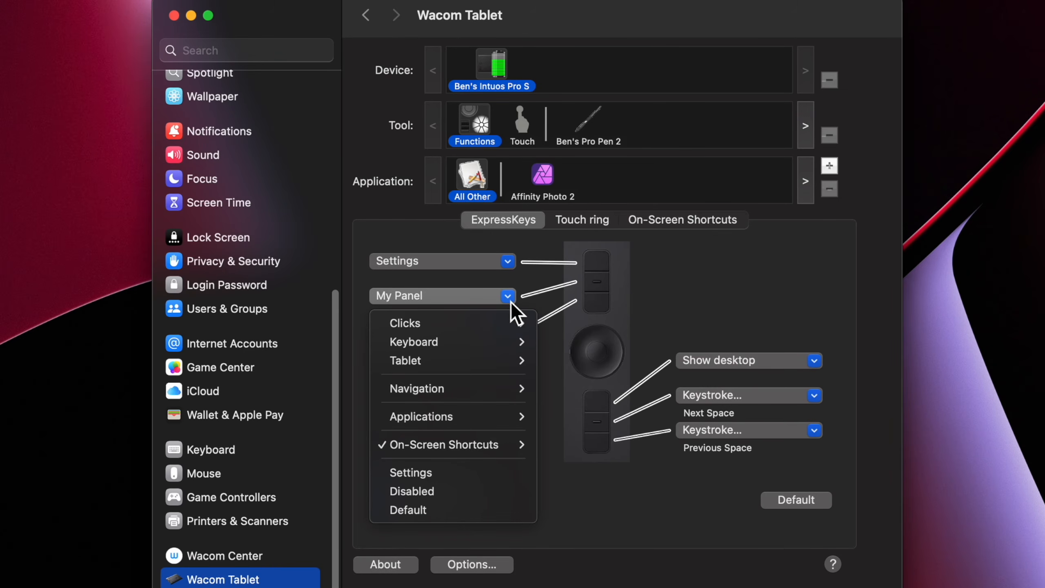
pyautogui.click(471, 478)
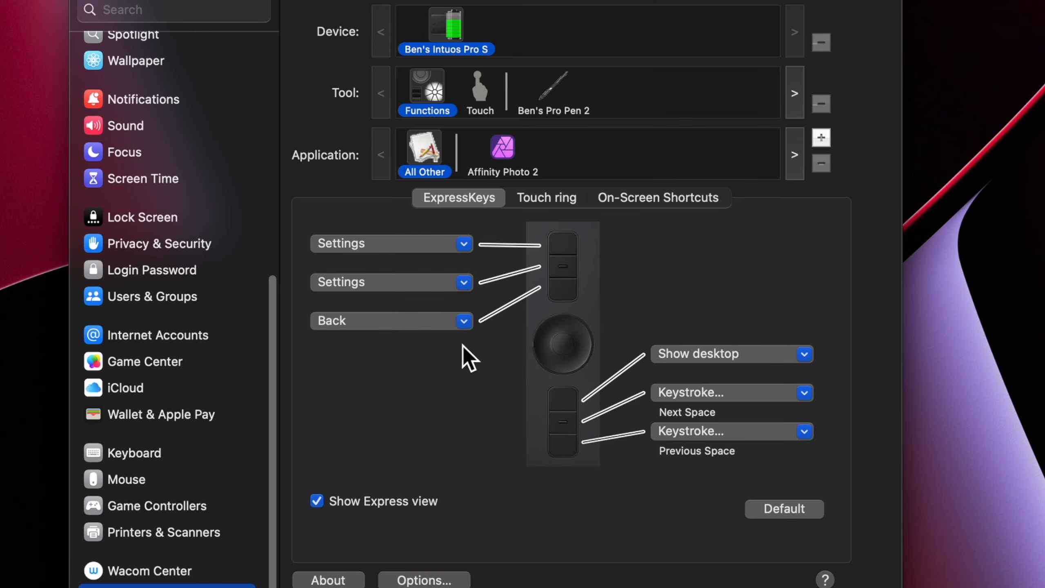
# - Try assigning the Affinity Photo 2 touch ring the keystrokes Shift+Z and Shift+X, named Hide / Show layer, and cancel the dialog
pyautogui.click(469, 284)
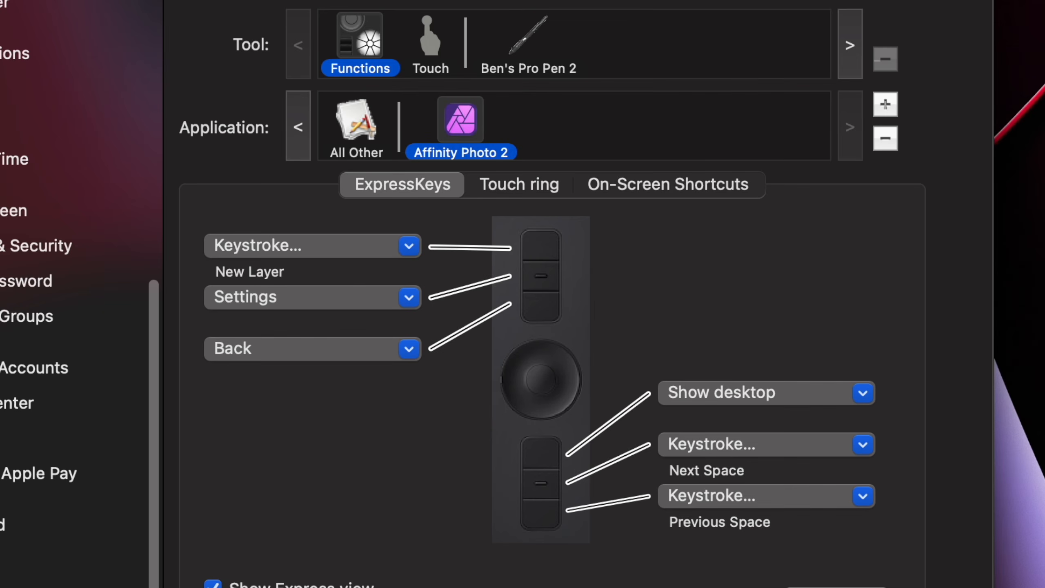
pyautogui.click(525, 192)
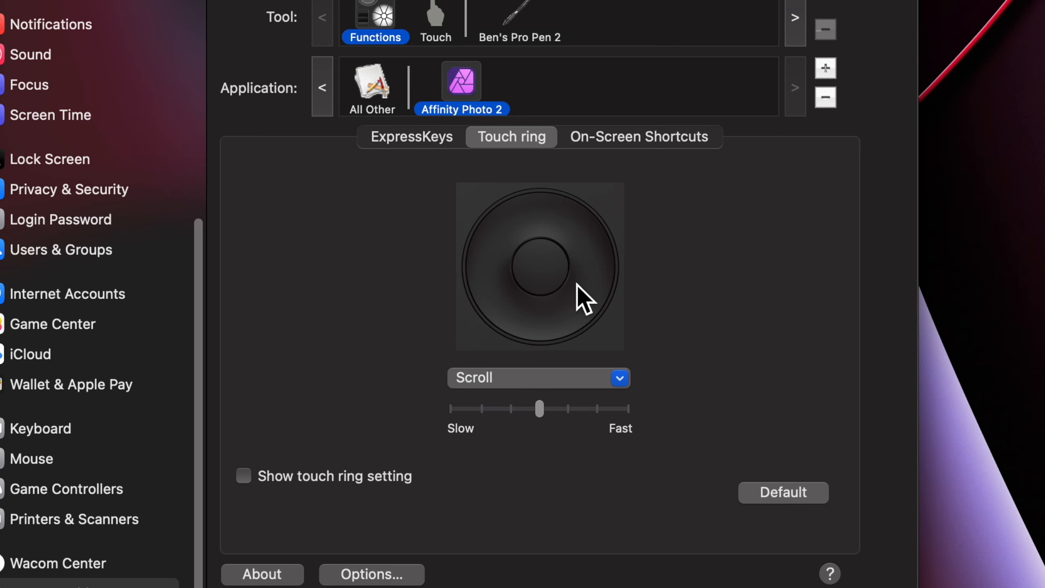
pyautogui.click(621, 379)
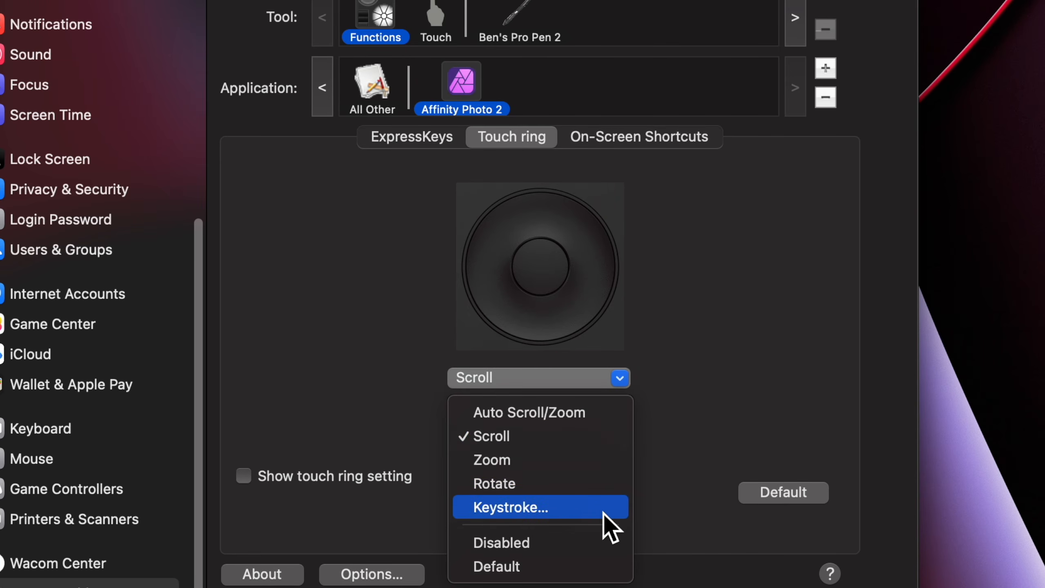
pyautogui.click(603, 512)
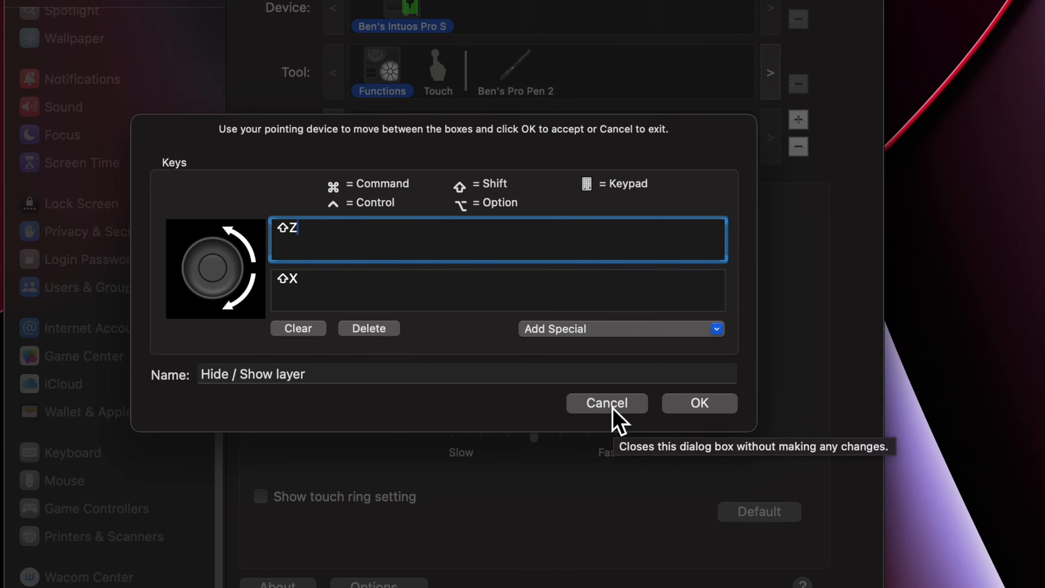
pyautogui.click(612, 407)
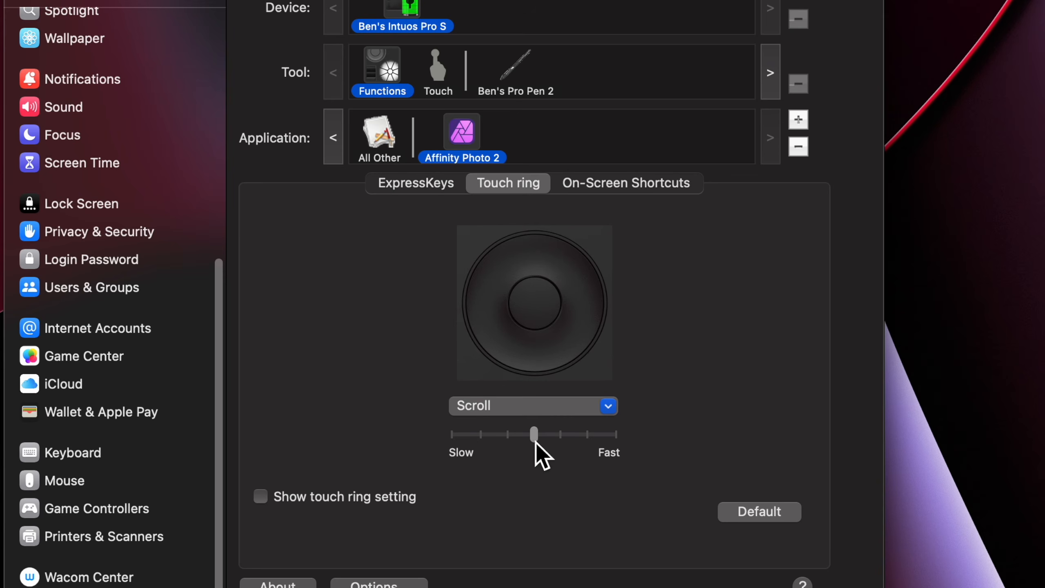
# - Review the on-screen shortcuts and ExpressKeys for Affinity Photo 2, and examine the Pro Pen 2 button and eraser function options
pyautogui.click(607, 184)
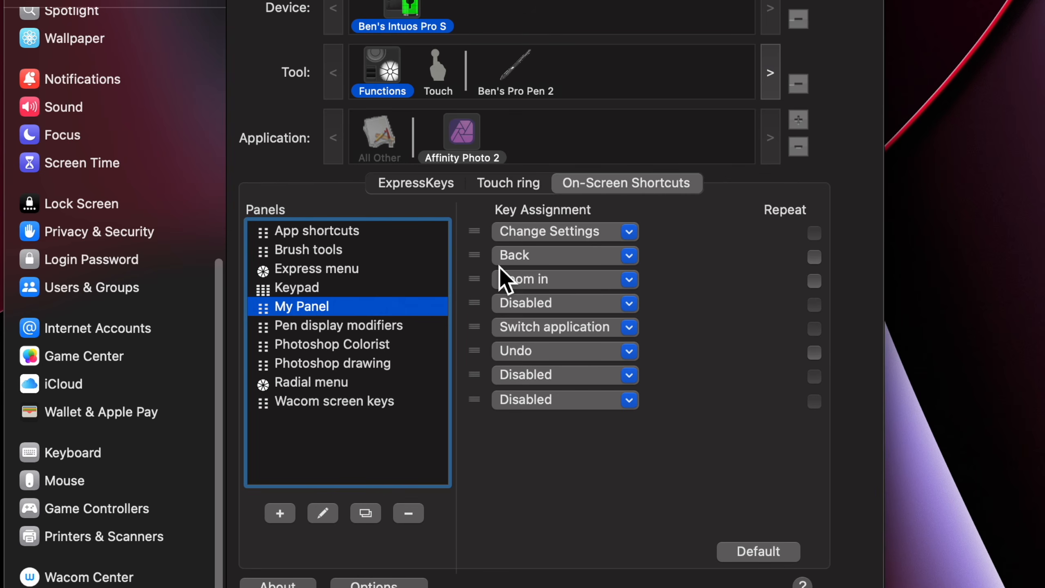
pyautogui.click(443, 189)
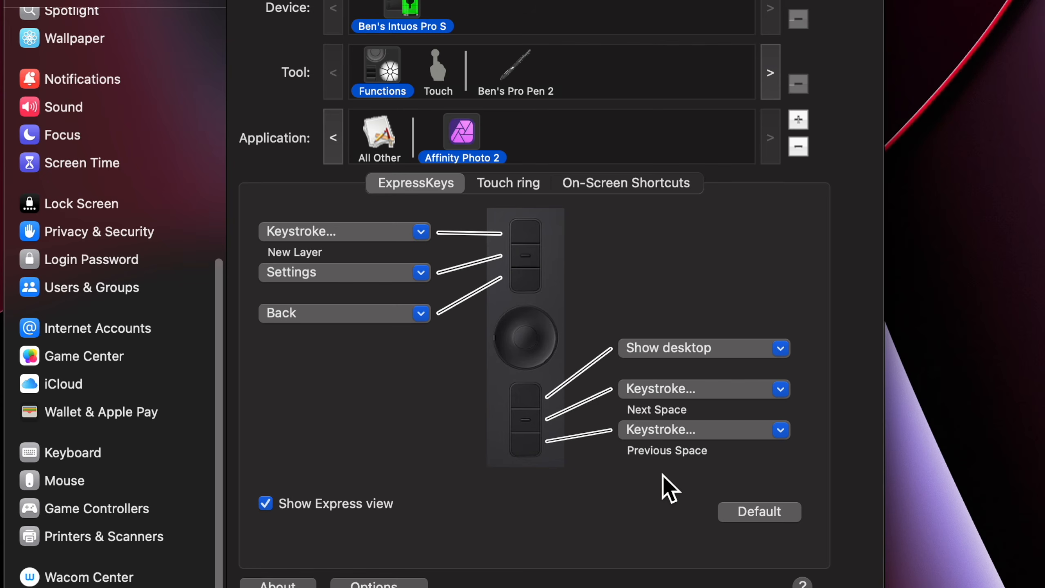
pyautogui.click(515, 66)
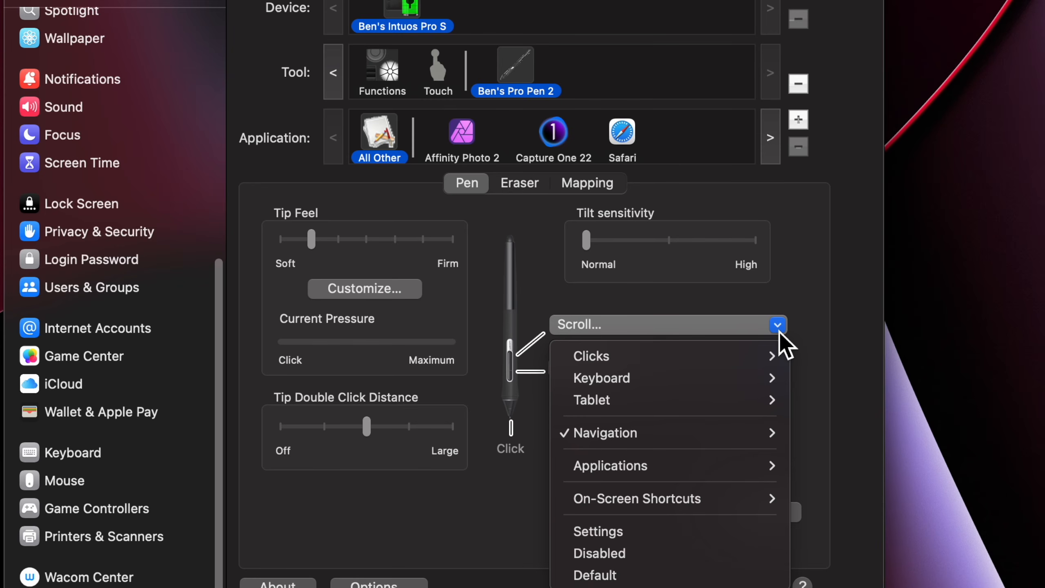
pyautogui.click(784, 305)
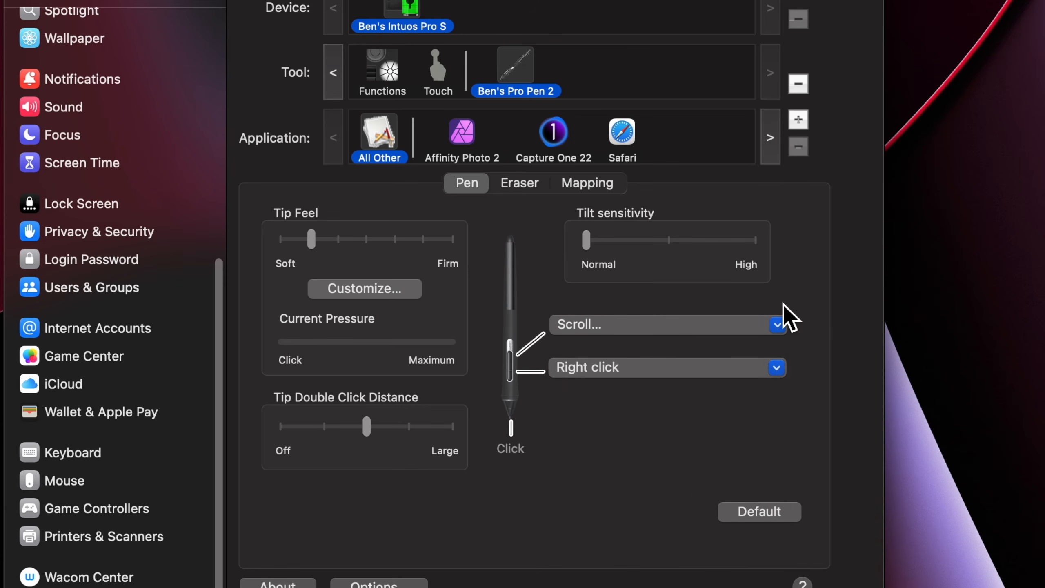
pyautogui.click(525, 183)
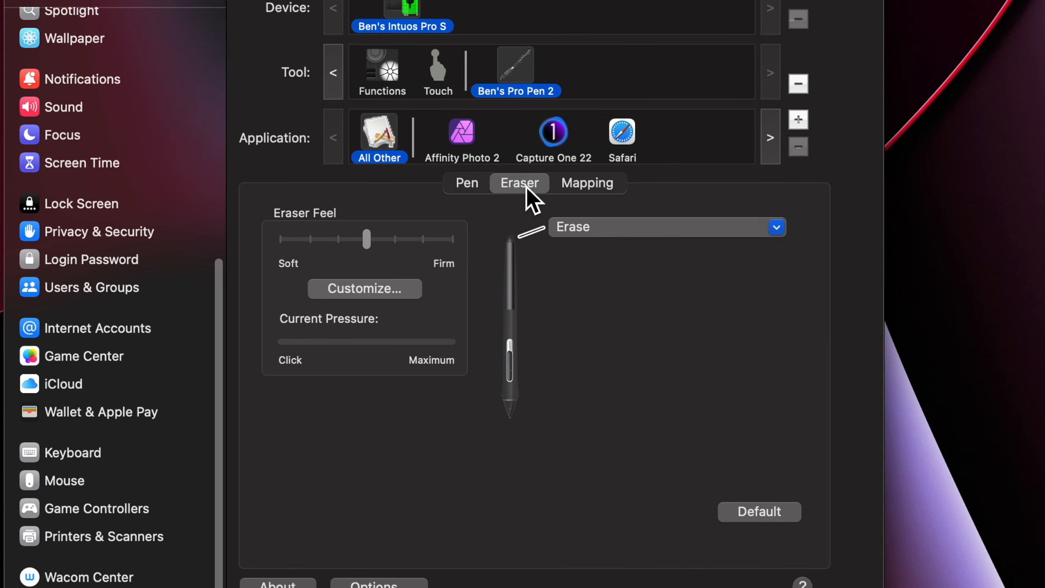
pyautogui.click(782, 231)
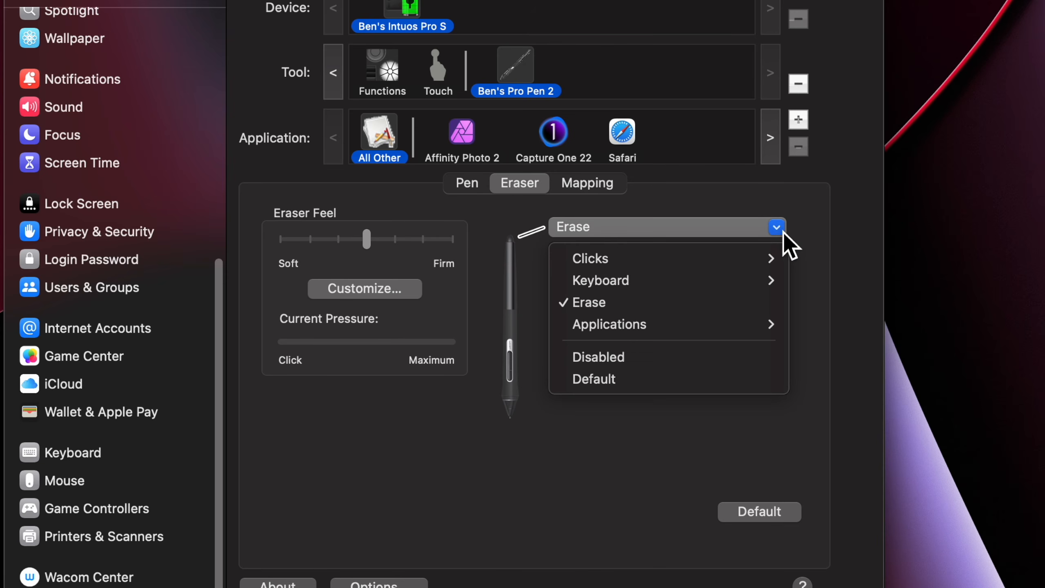
pyautogui.moveTo(771, 285)
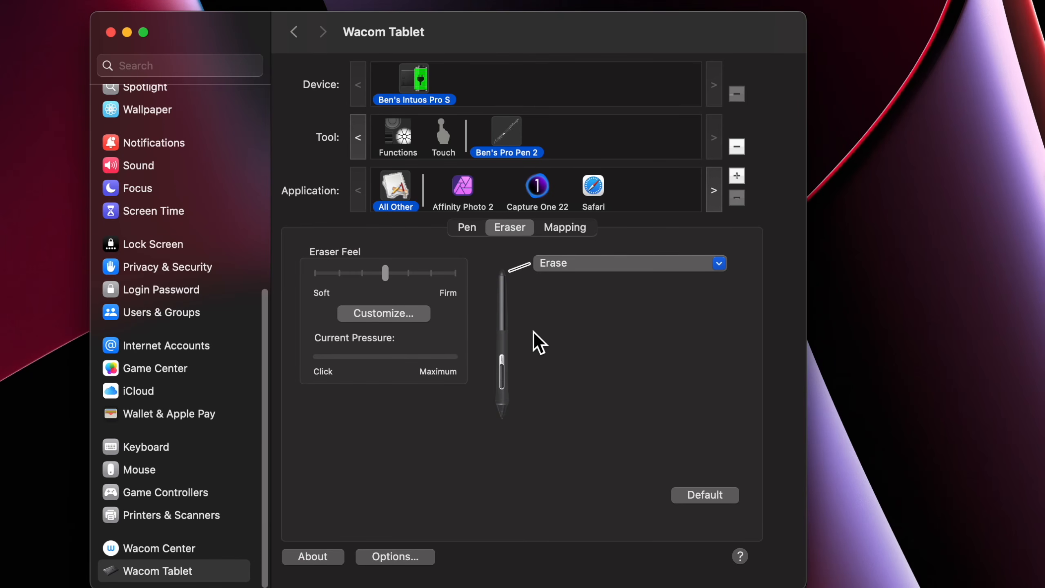
# - Test the pen tip's pressure against the Current Pressure meter for All Other applications
pyautogui.click(477, 229)
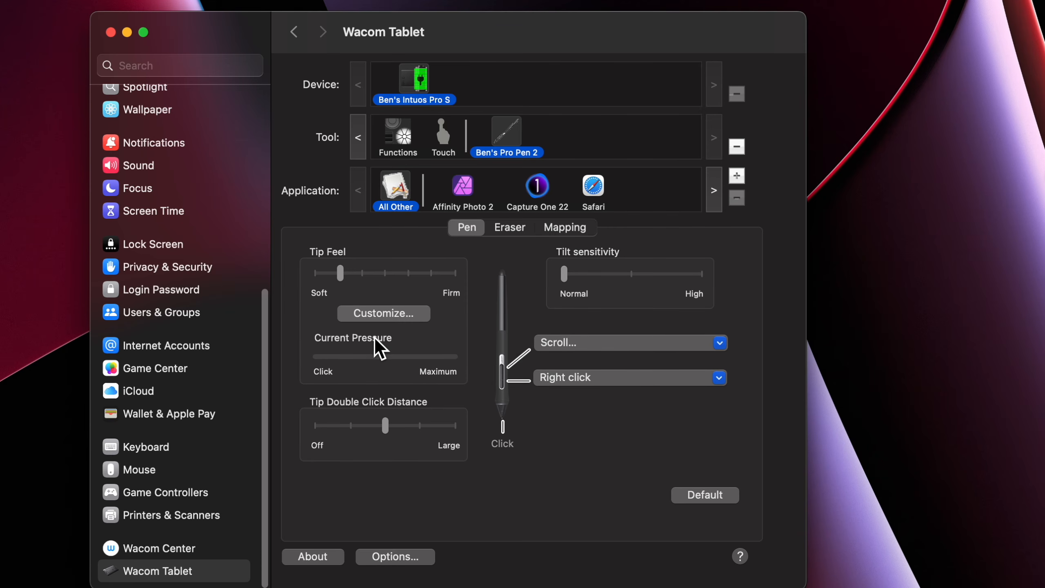
pyautogui.click(379, 371)
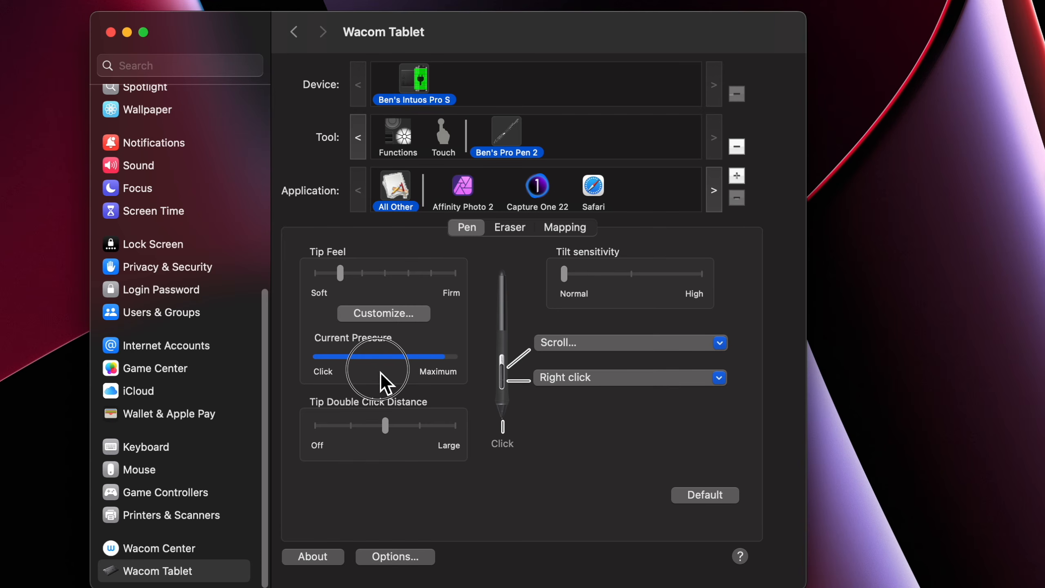
pyautogui.click(379, 377)
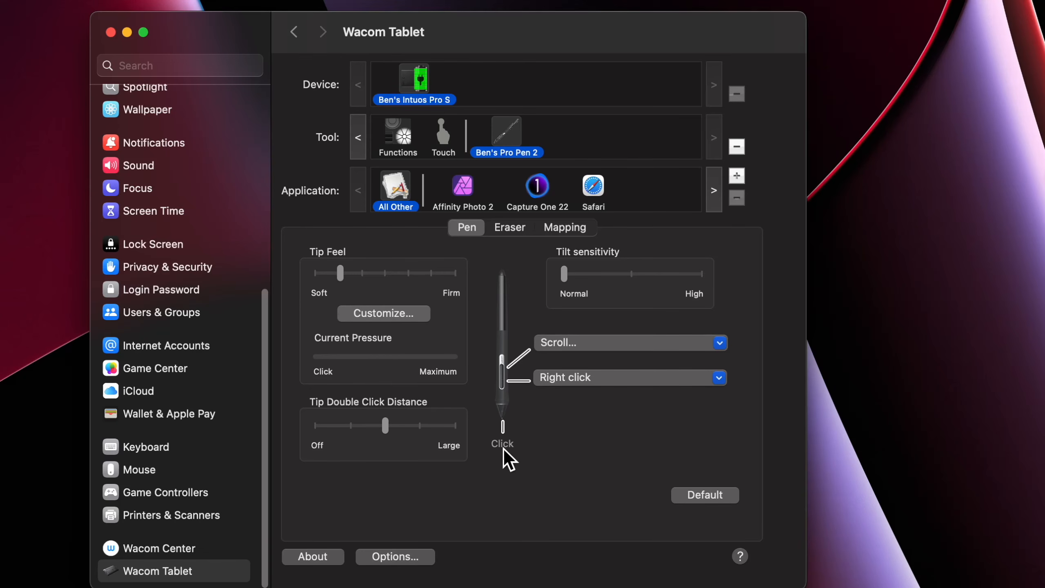
# - Try mapping the pen to a screen portion with its right edge at 1007, widen it to 1920, and return Screen Area to Full
pyautogui.click(572, 234)
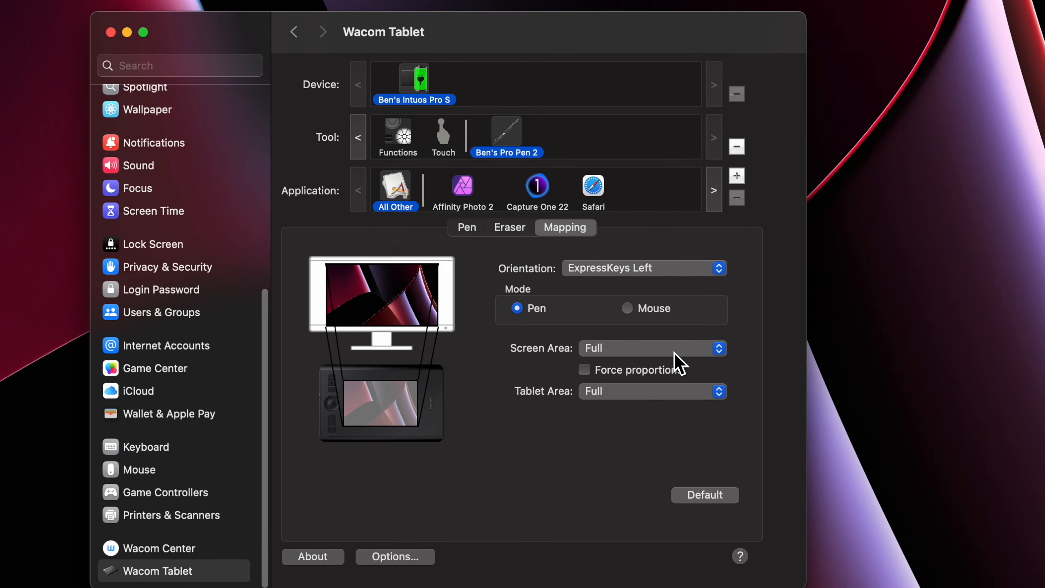
pyautogui.click(719, 355)
pyautogui.click(714, 365)
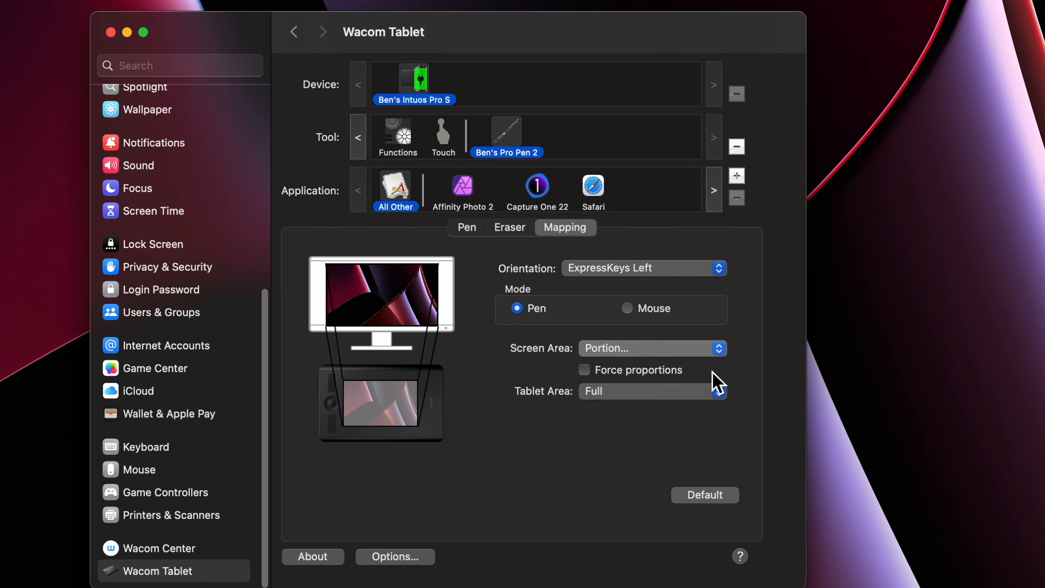
pyautogui.moveTo(525, 243); pyautogui.dragTo(457, 271)
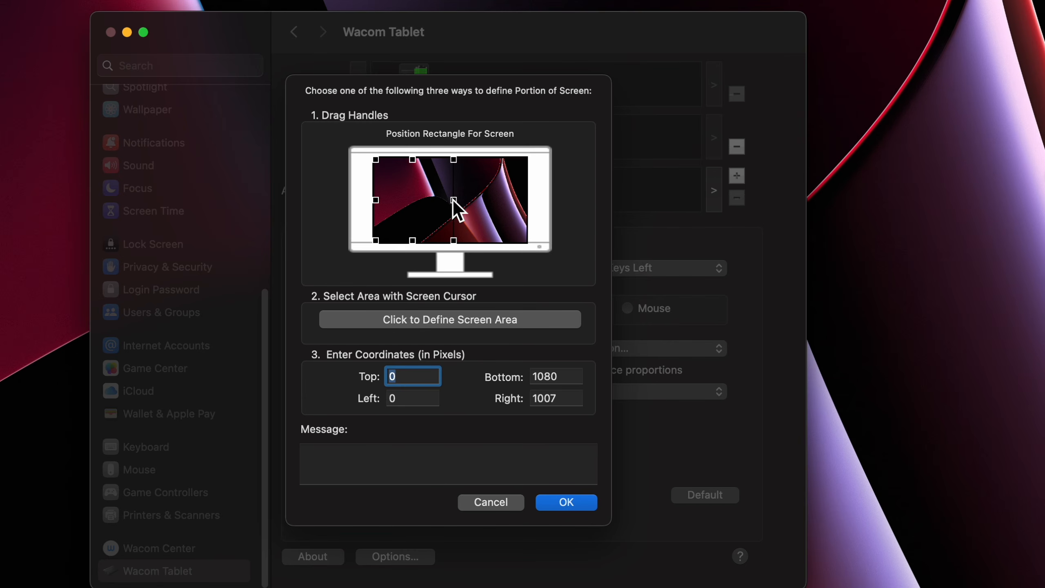
pyautogui.moveTo(453, 199); pyautogui.dragTo(553, 205)
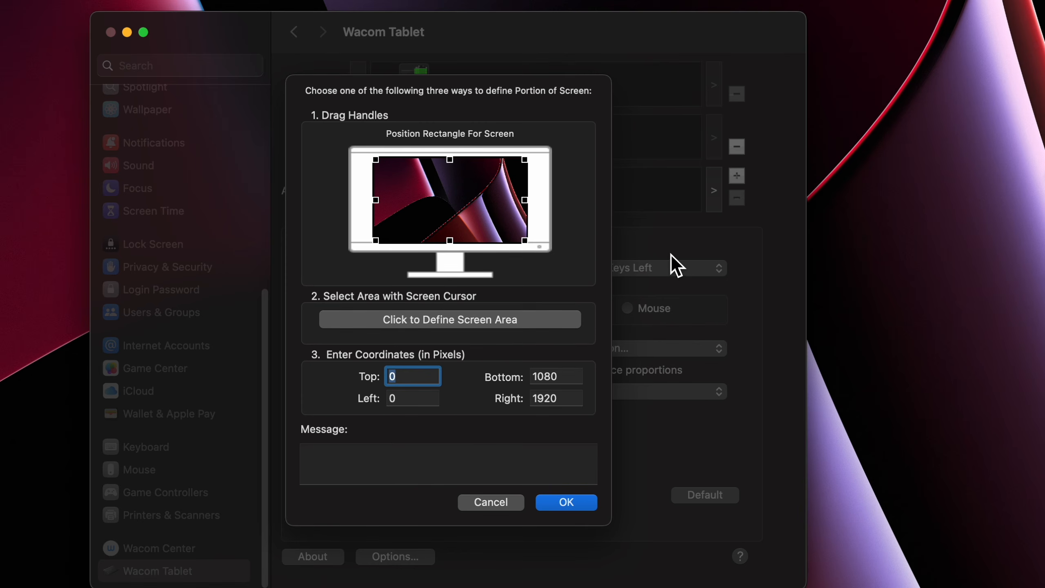
pyautogui.click(561, 504)
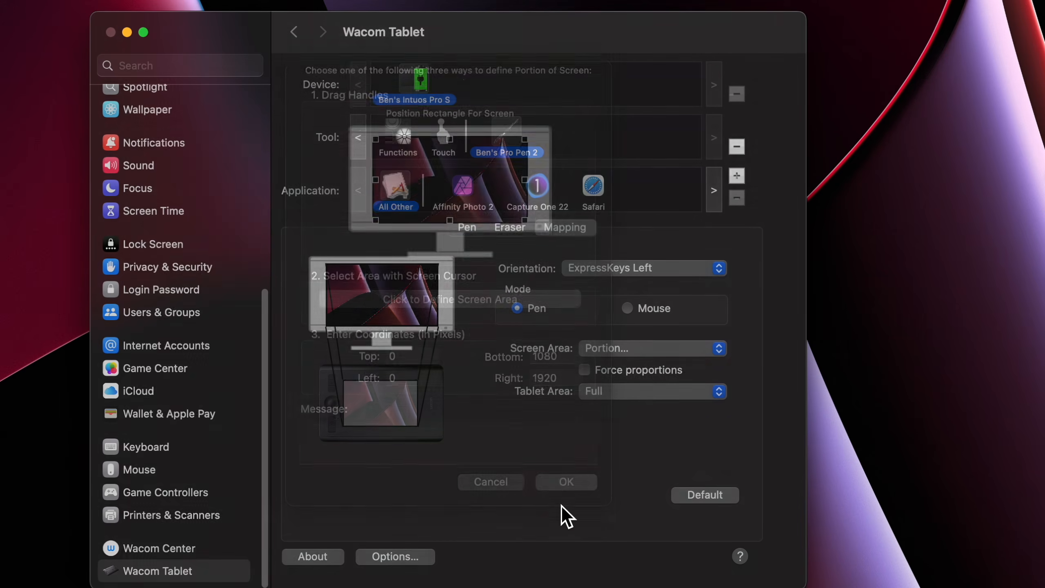
pyautogui.click(718, 349)
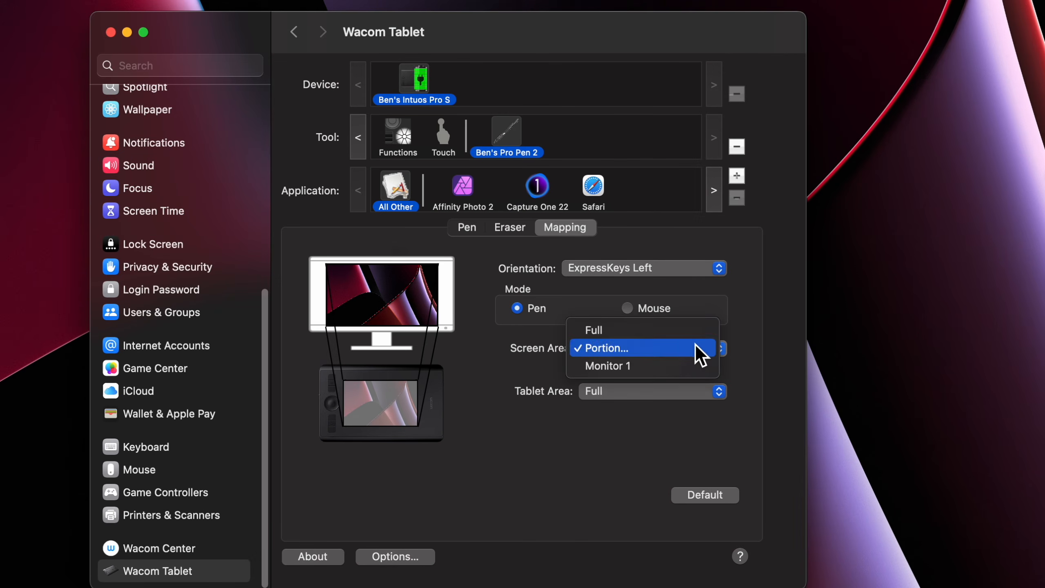
pyautogui.click(686, 334)
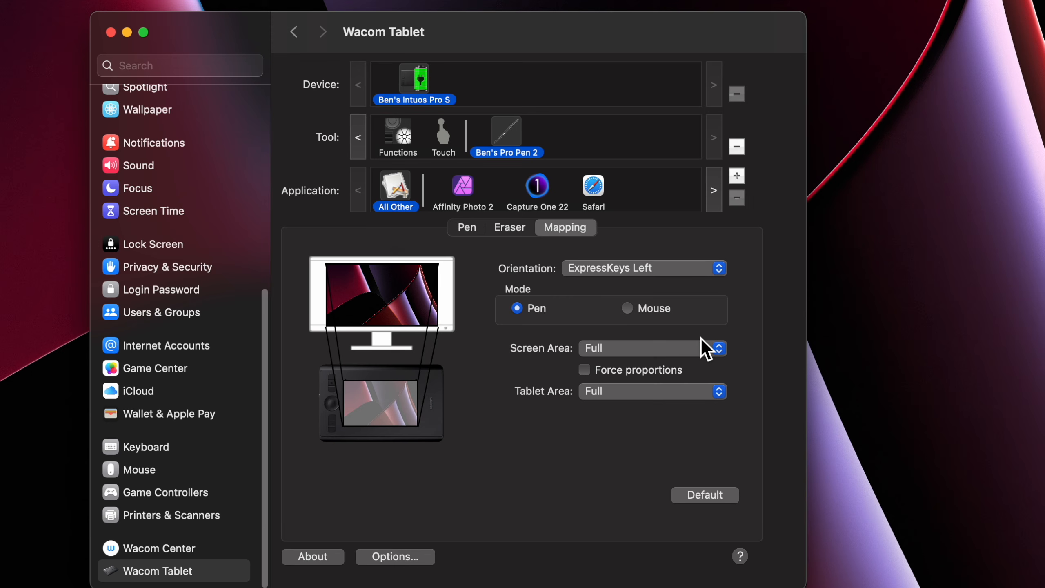
# - Set Tablet Area to Portion, try the left edge at 15937, and extend the area back to 0 before accepting it
pyautogui.click(718, 395)
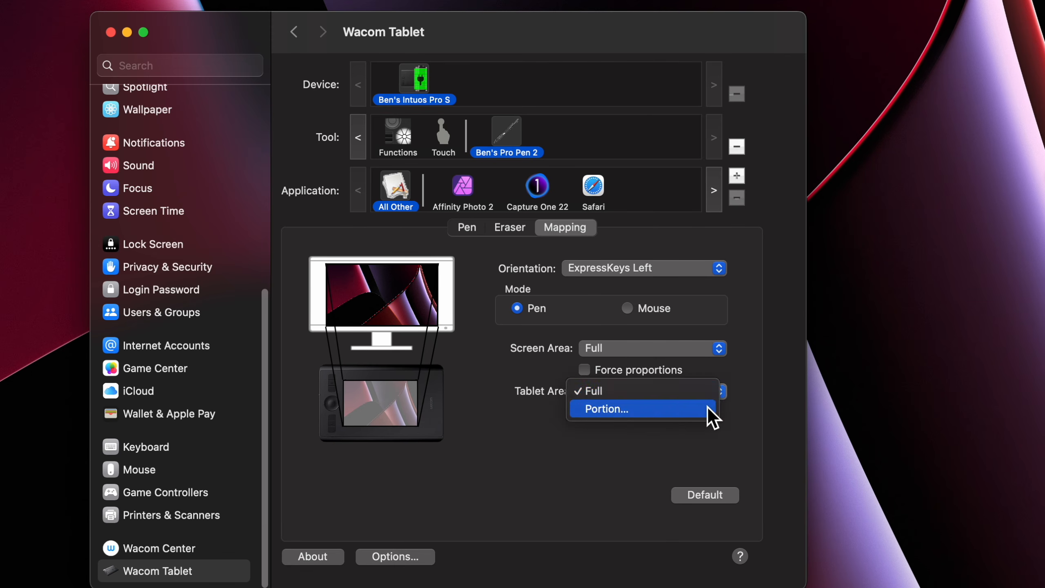
pyautogui.click(707, 408)
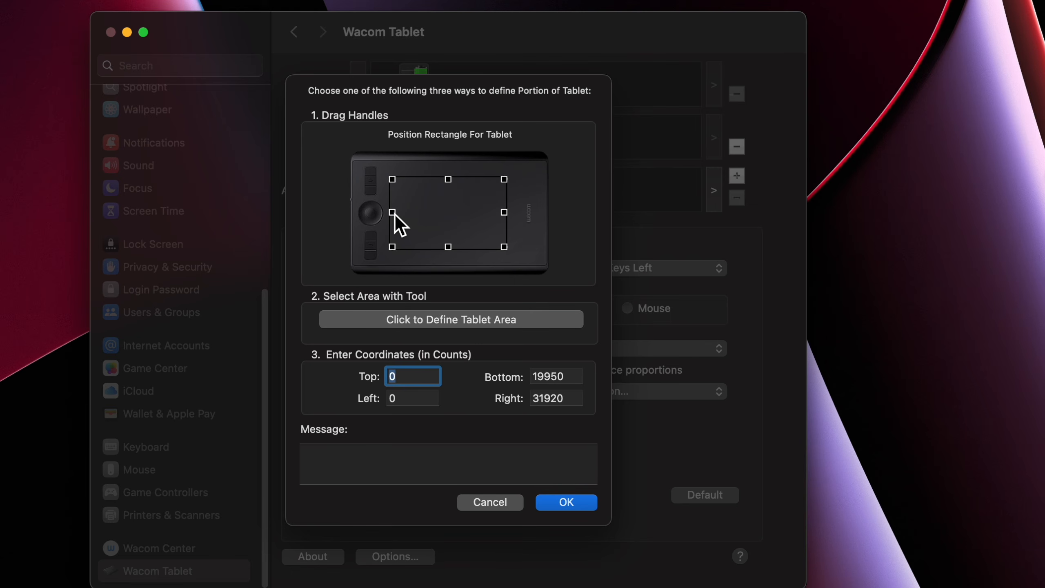
pyautogui.moveTo(395, 214); pyautogui.dragTo(426, 226)
pyautogui.moveTo(441, 228); pyautogui.dragTo(451, 230)
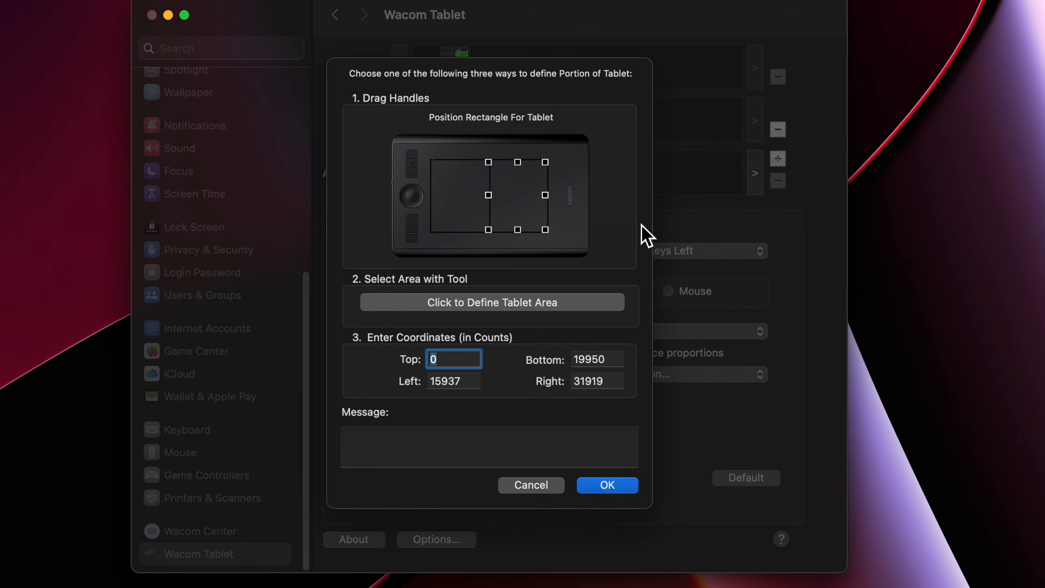
pyautogui.moveTo(488, 201); pyautogui.dragTo(432, 201)
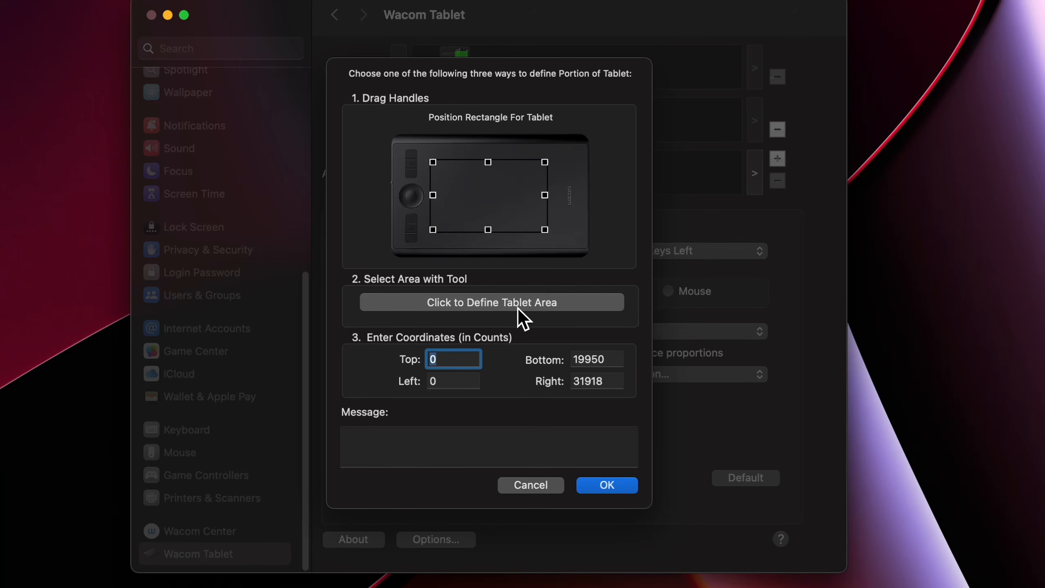
pyautogui.click(612, 488)
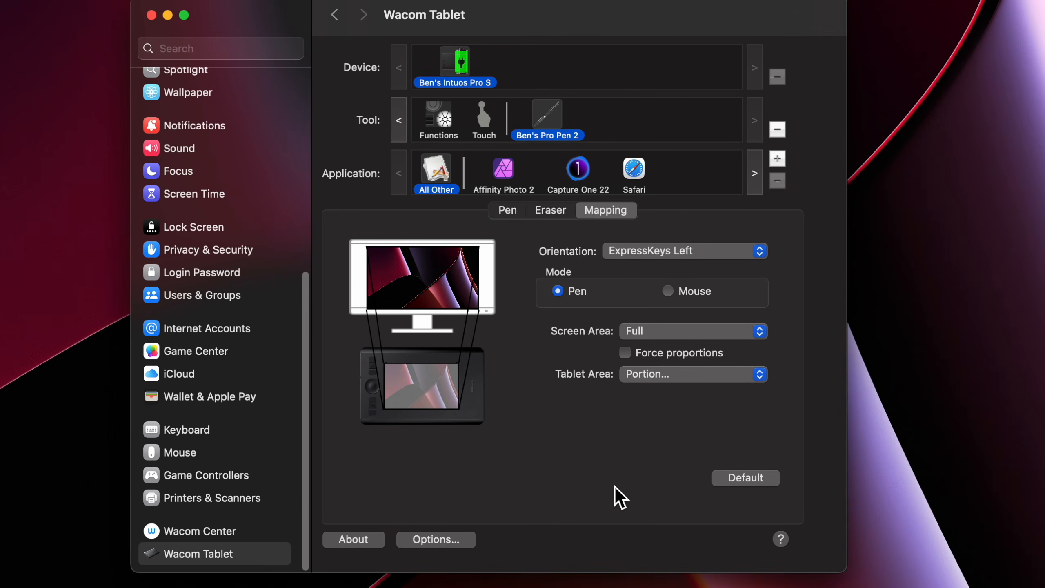
# - Try Force proportions on the pen mapping, switch it off again, and examine the tablet orientation options
pyautogui.click(629, 356)
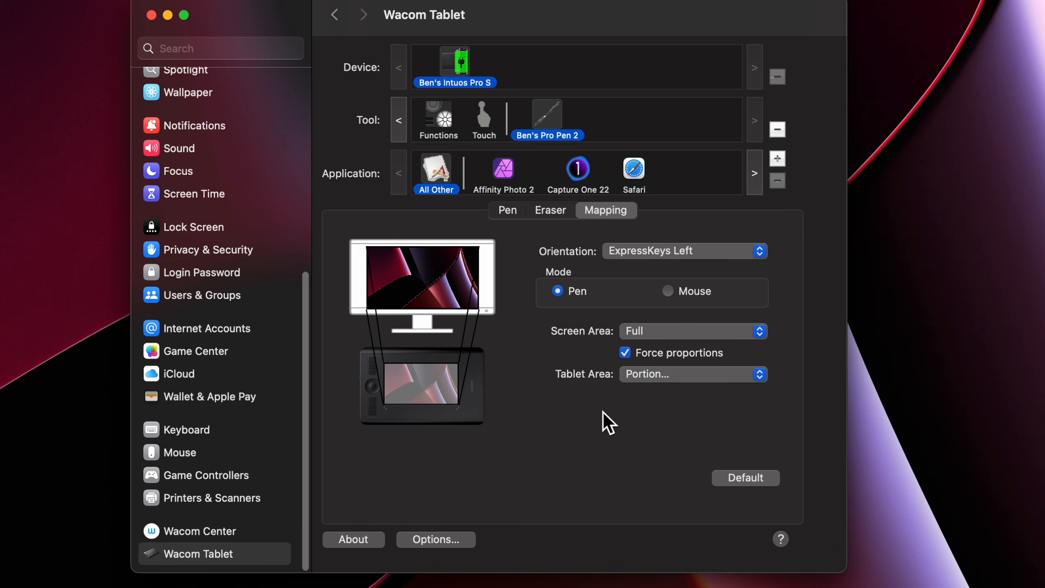
pyautogui.click(629, 356)
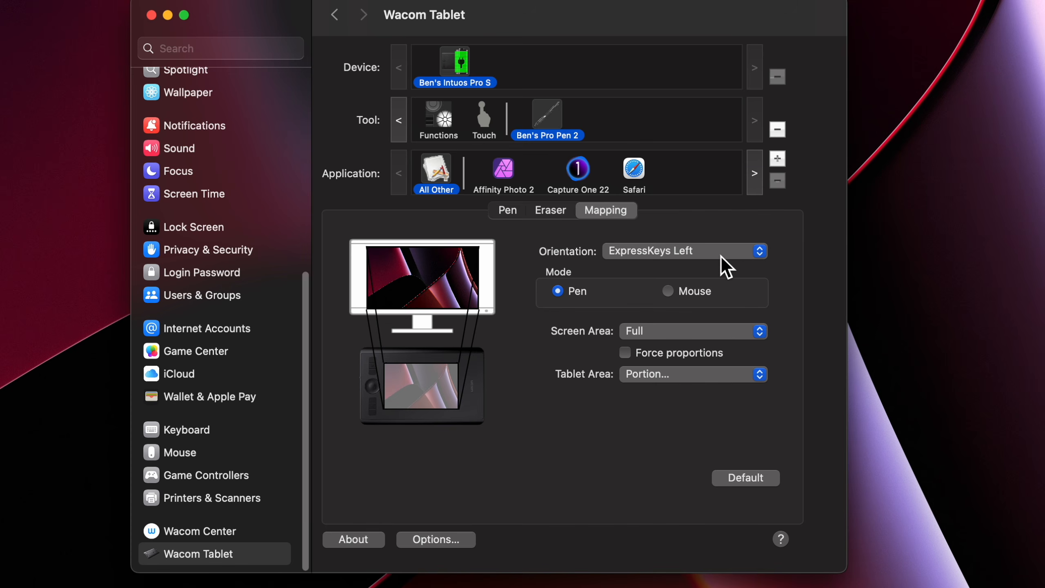
pyautogui.click(728, 268)
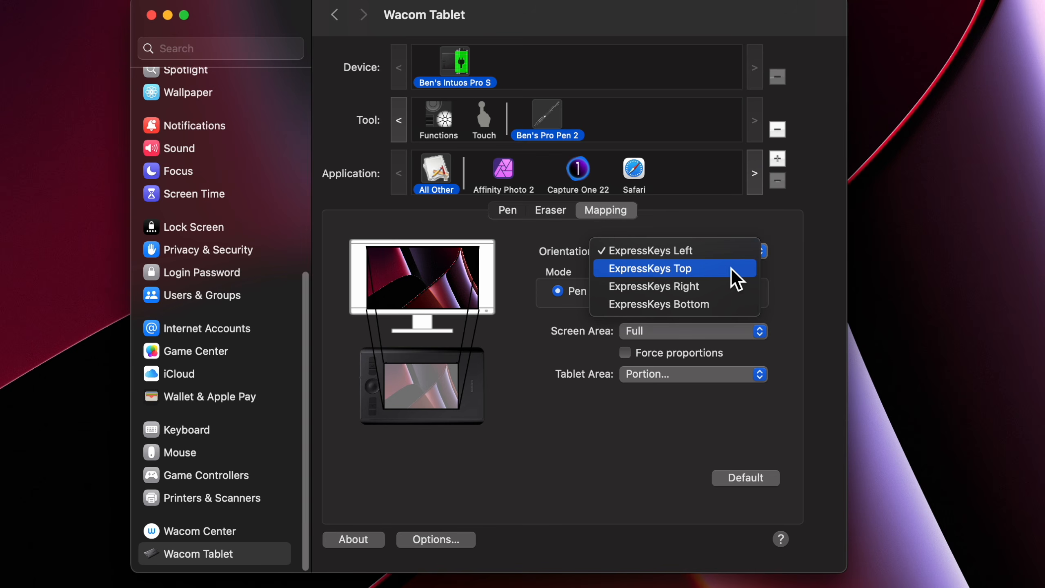
pyautogui.click(639, 428)
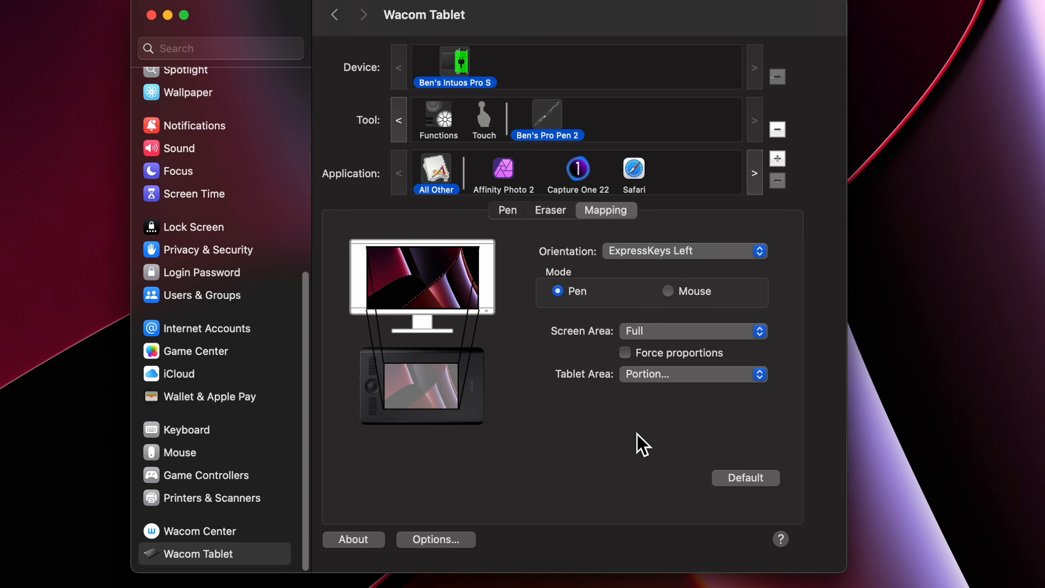
# - Compare the pen settings for All Other, Affinity Photo 2, Capture One 22 and Safari, and view the Affinity Photo 2 ExpressKeys
pyautogui.click(514, 218)
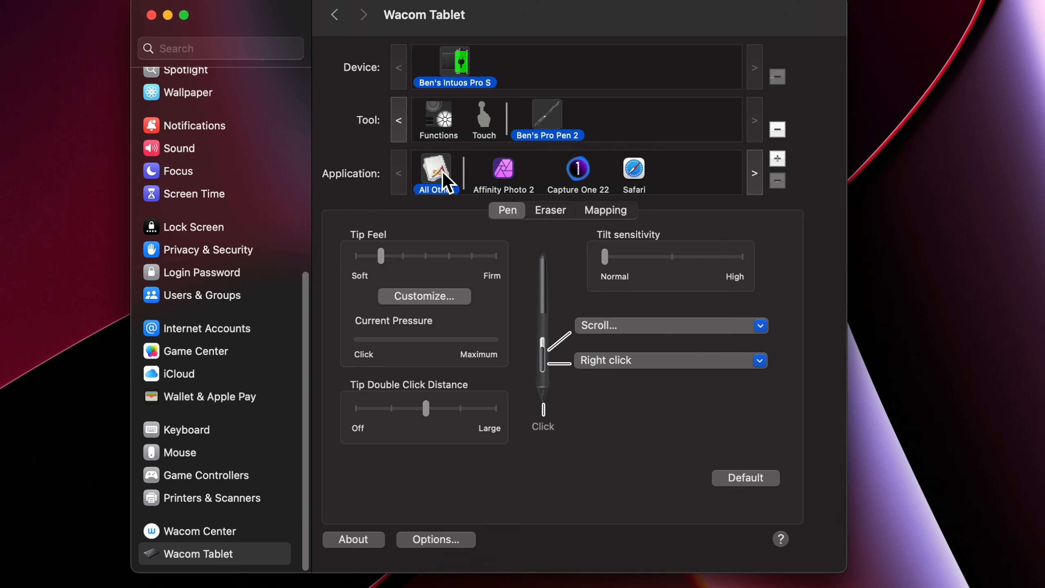
pyautogui.click(504, 169)
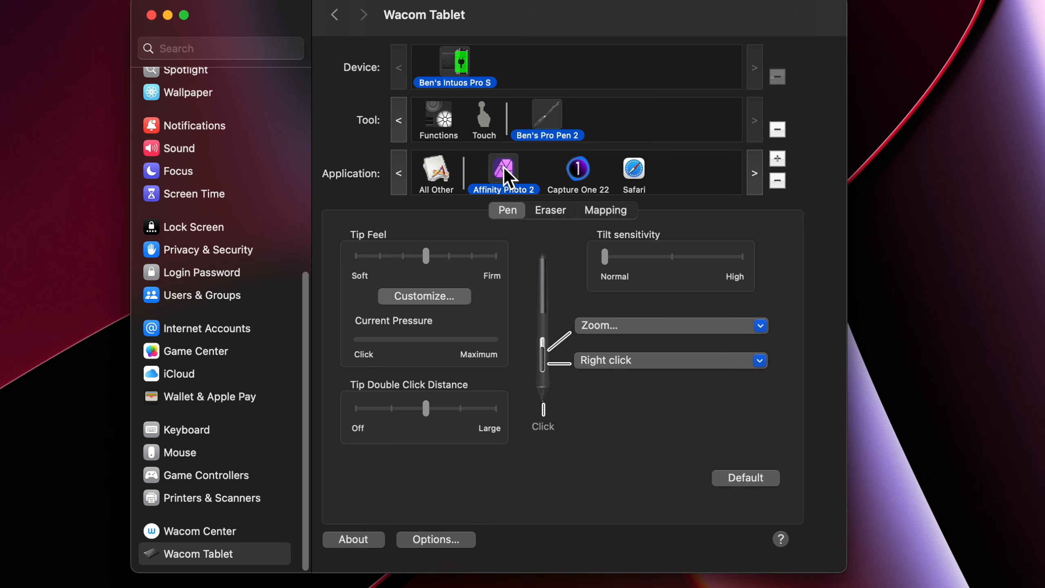
pyautogui.click(442, 179)
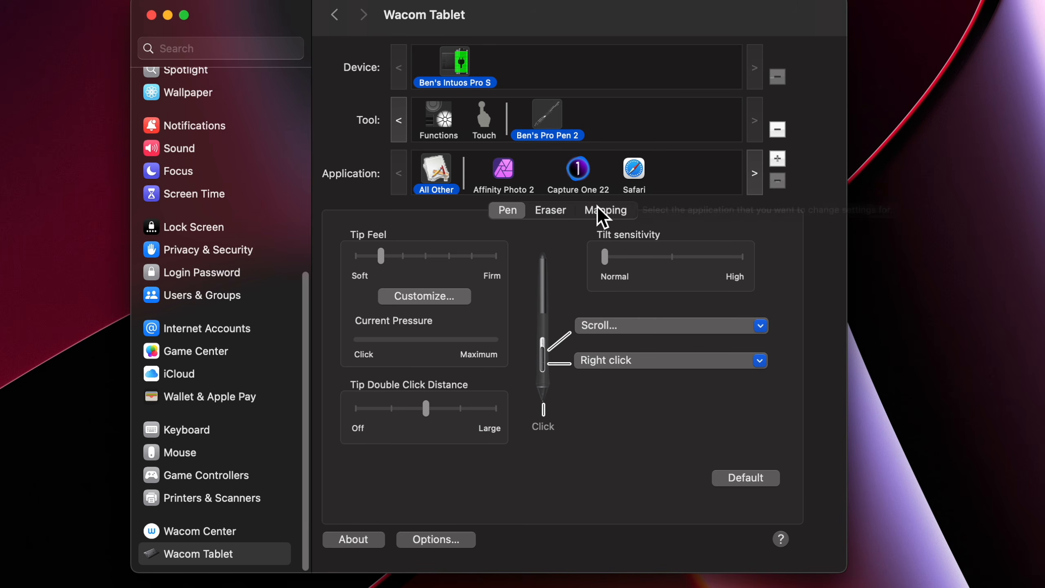
pyautogui.click(580, 175)
pyautogui.click(634, 174)
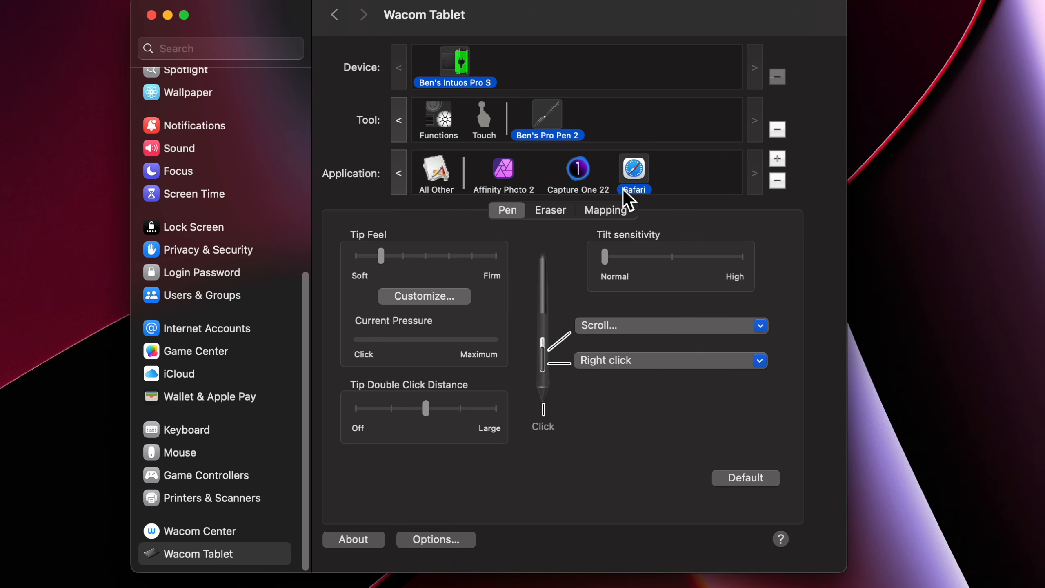
pyautogui.click(511, 173)
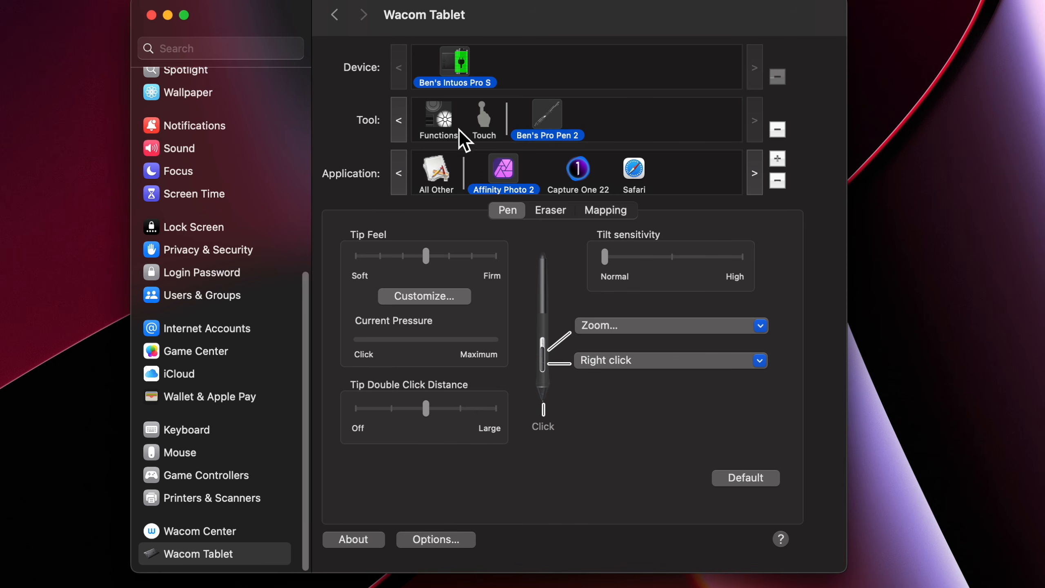
pyautogui.click(447, 118)
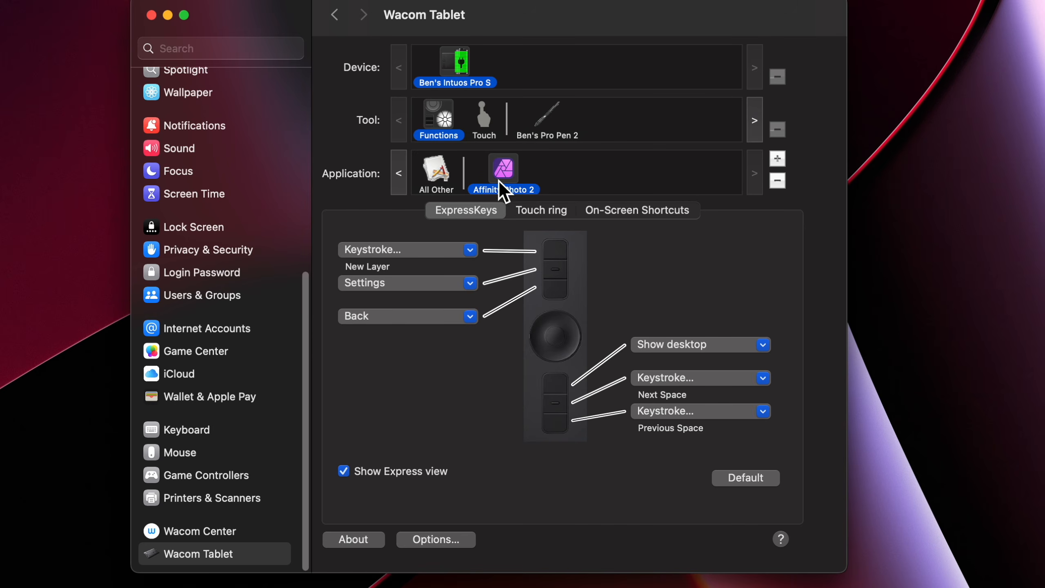